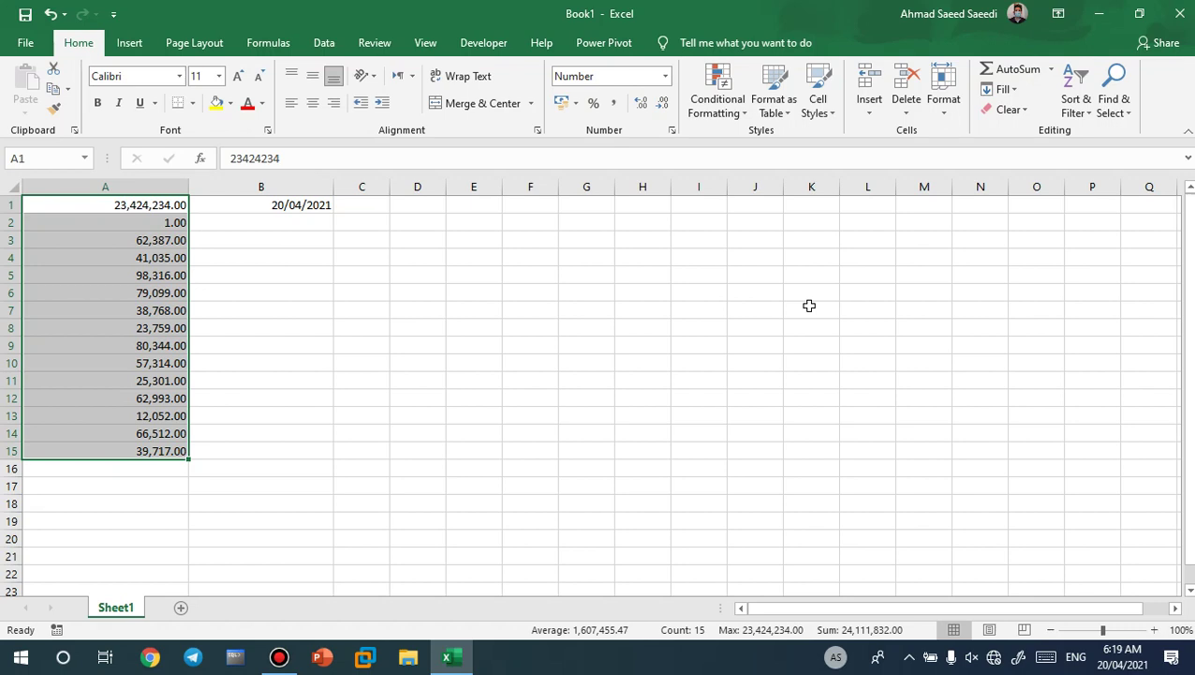
- Cycle column A through time, date, currency and percentage formats, ending in scientific notation (2.34E+07)
key(ctrl+shift+2)
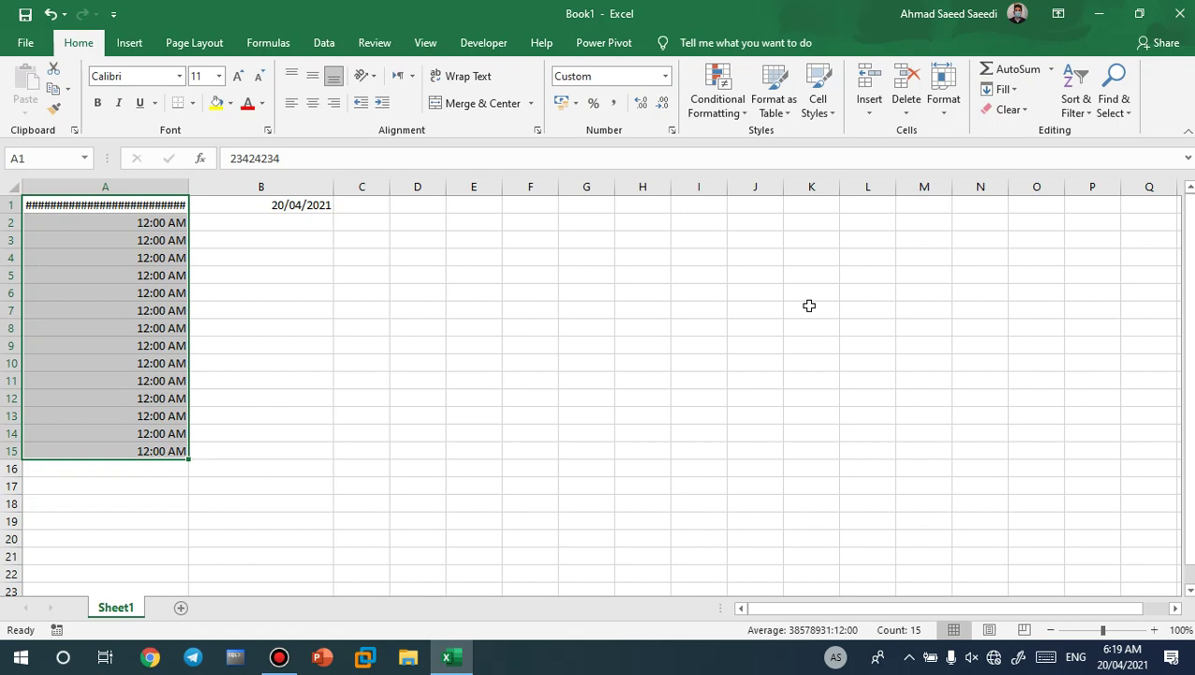
key(ctrl+shift+3)
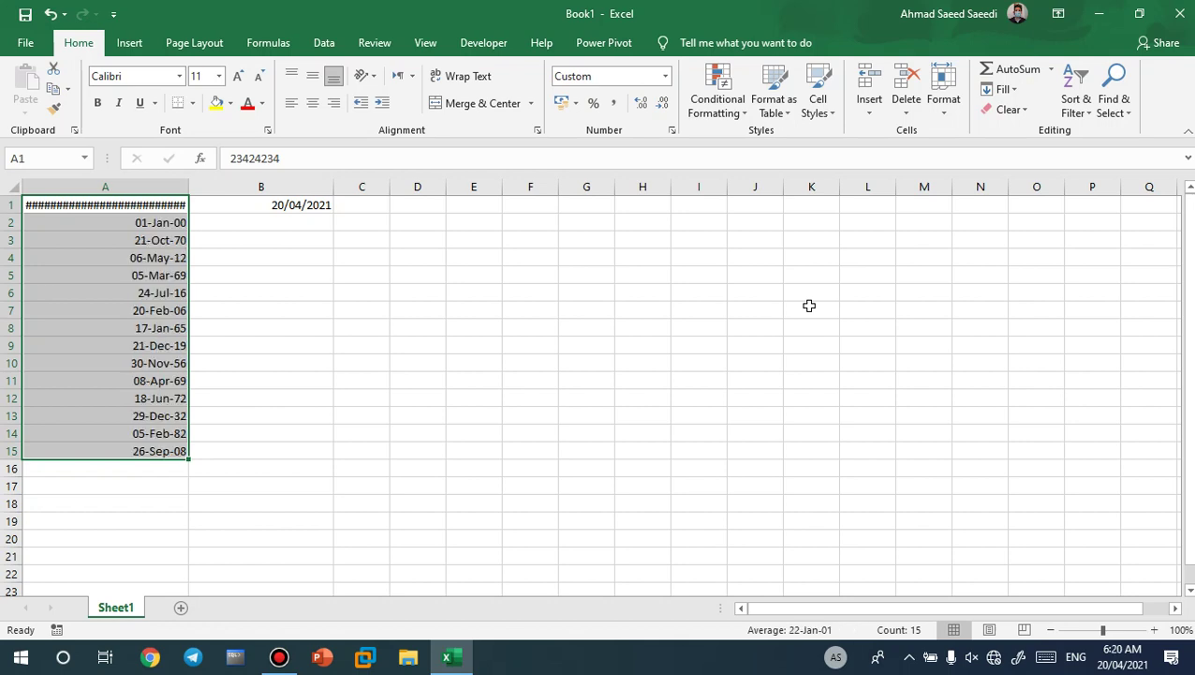
key(ctrl+shift+4)
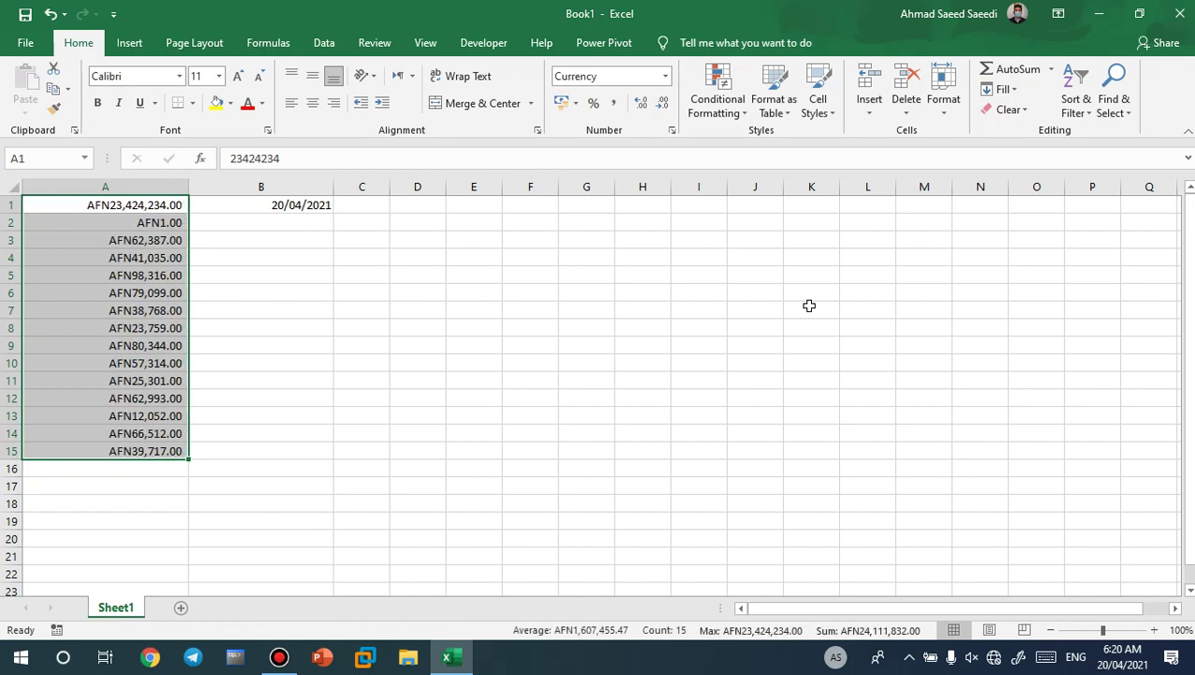
key(ctrl+shift+5)
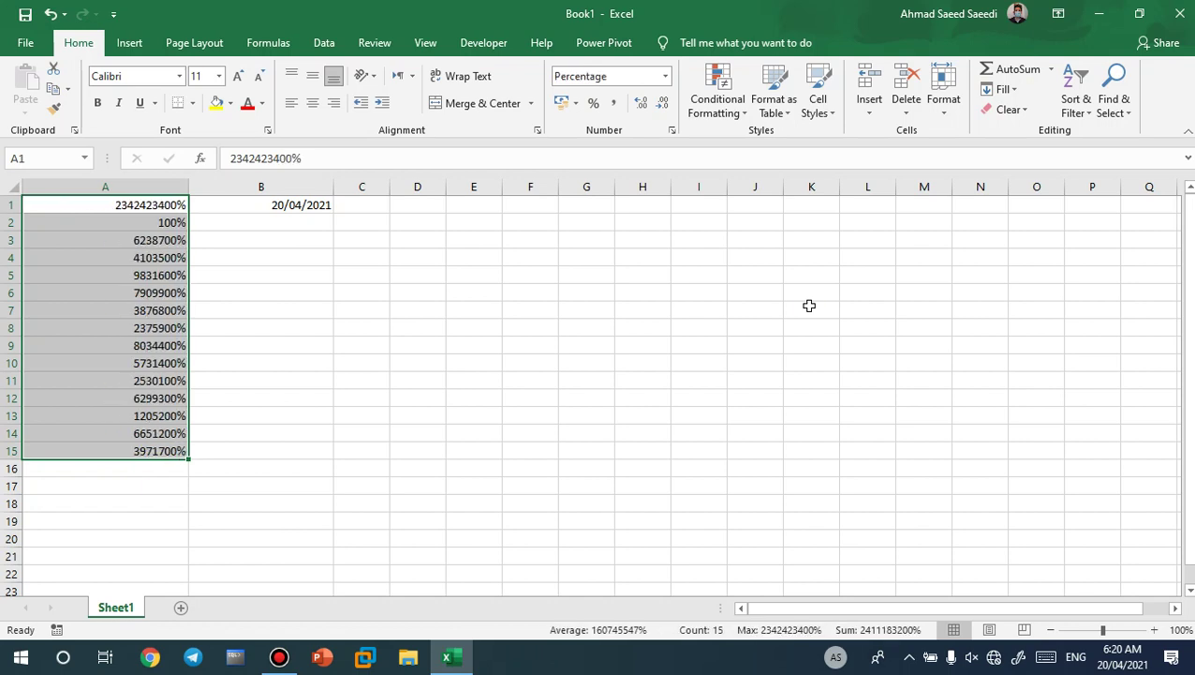
key(ctrl+shift+6)
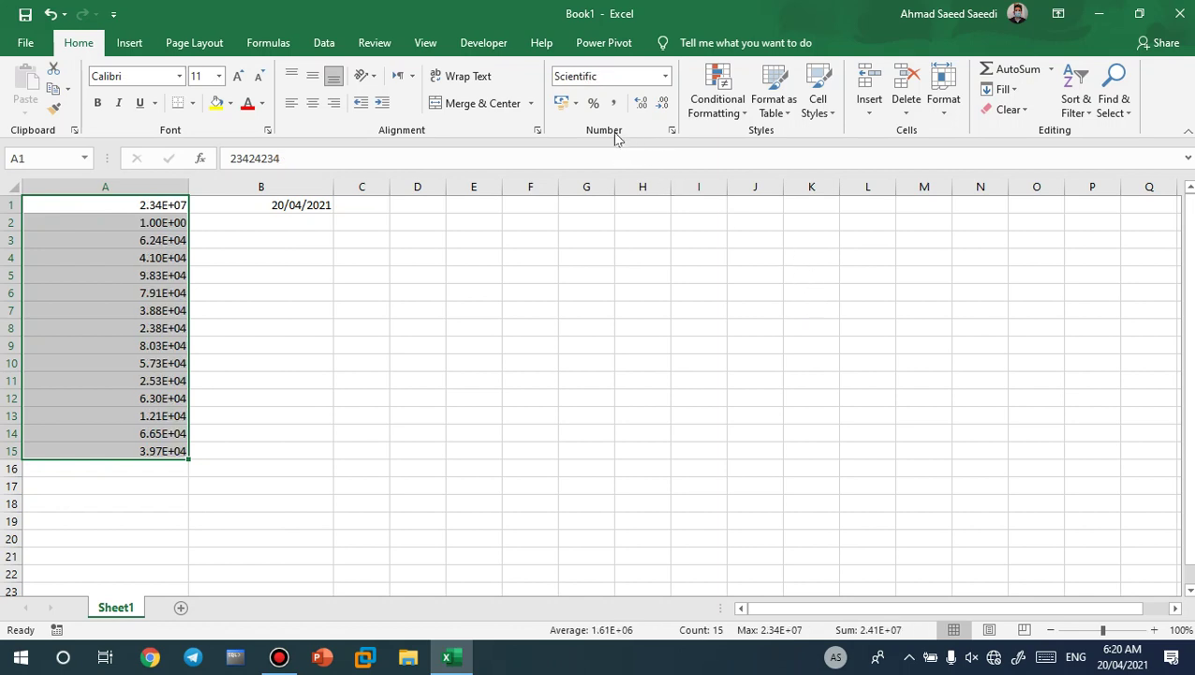
- Try AFN accounting, percent and comma style on column A, adjusting decimals up and down
click(577, 102)
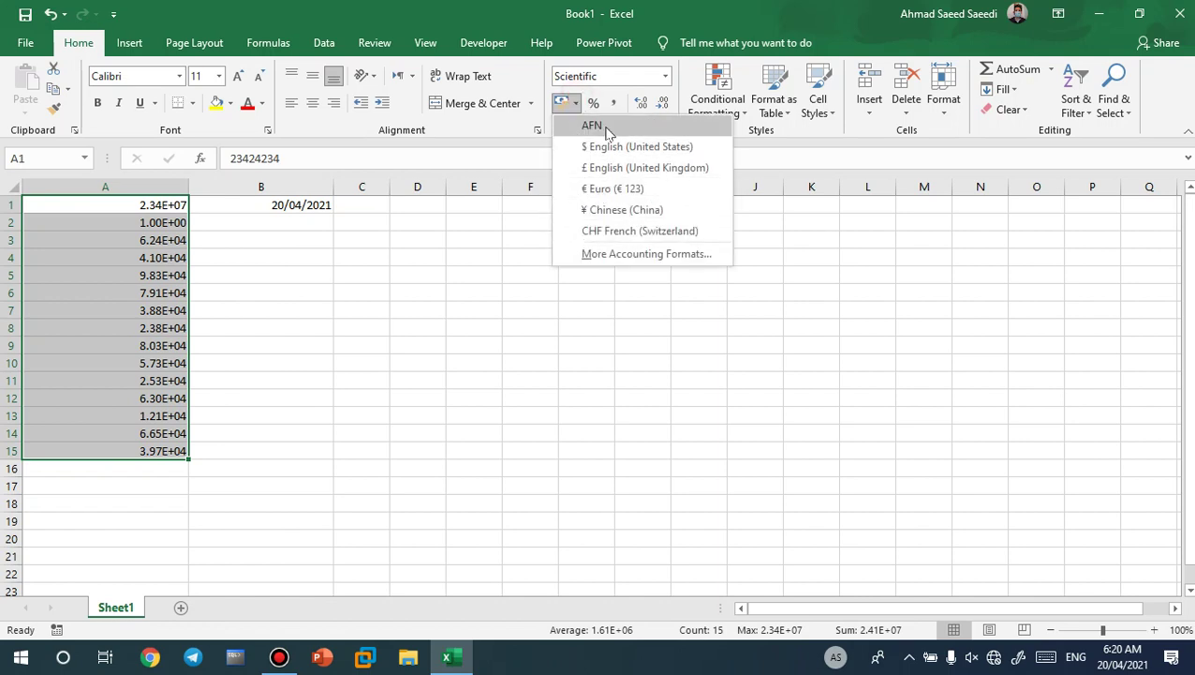
click(604, 128)
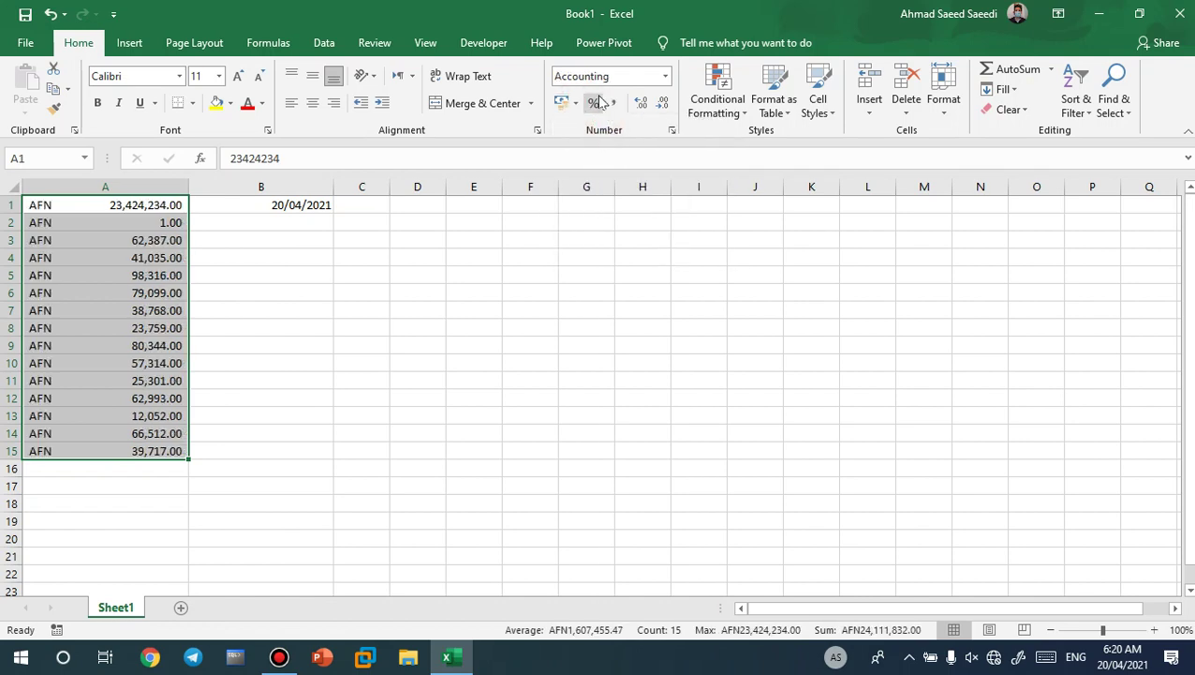
click(594, 102)
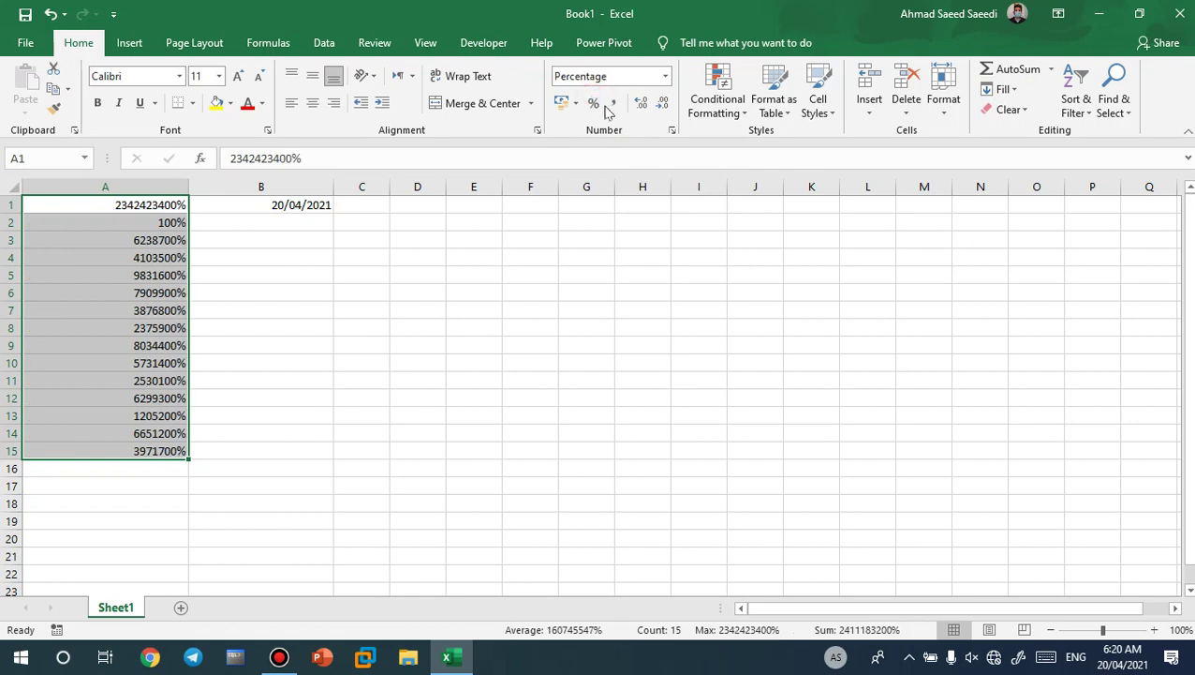
click(611, 105)
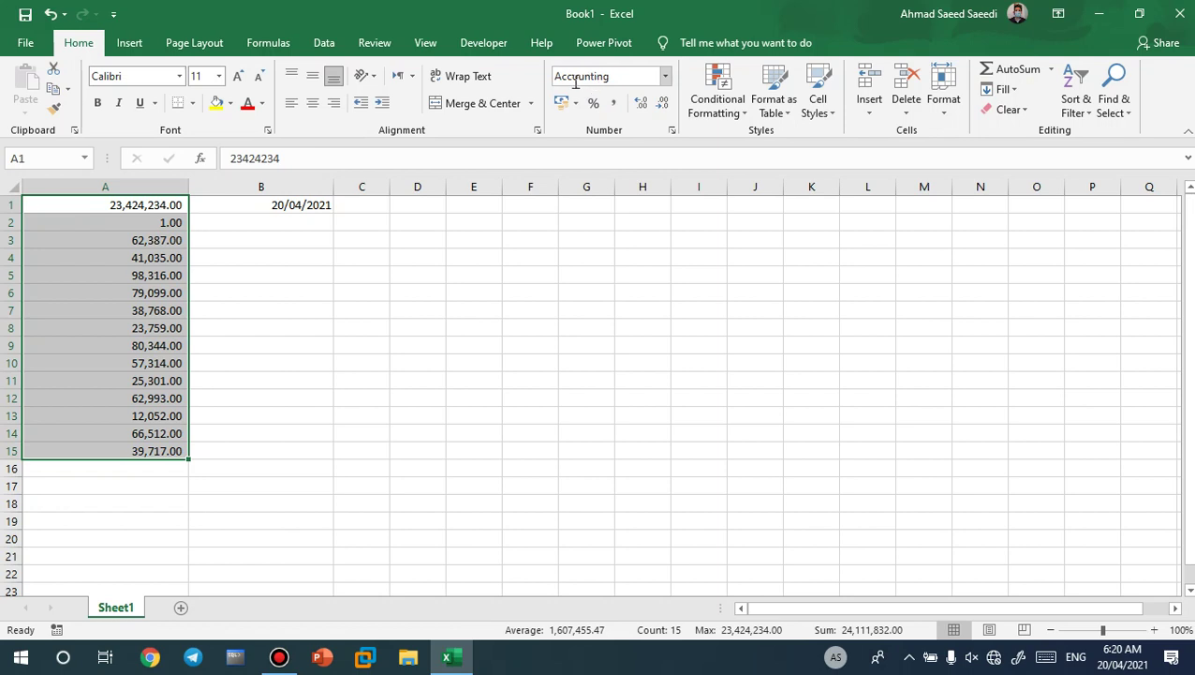
click(642, 106)
click(642, 106)
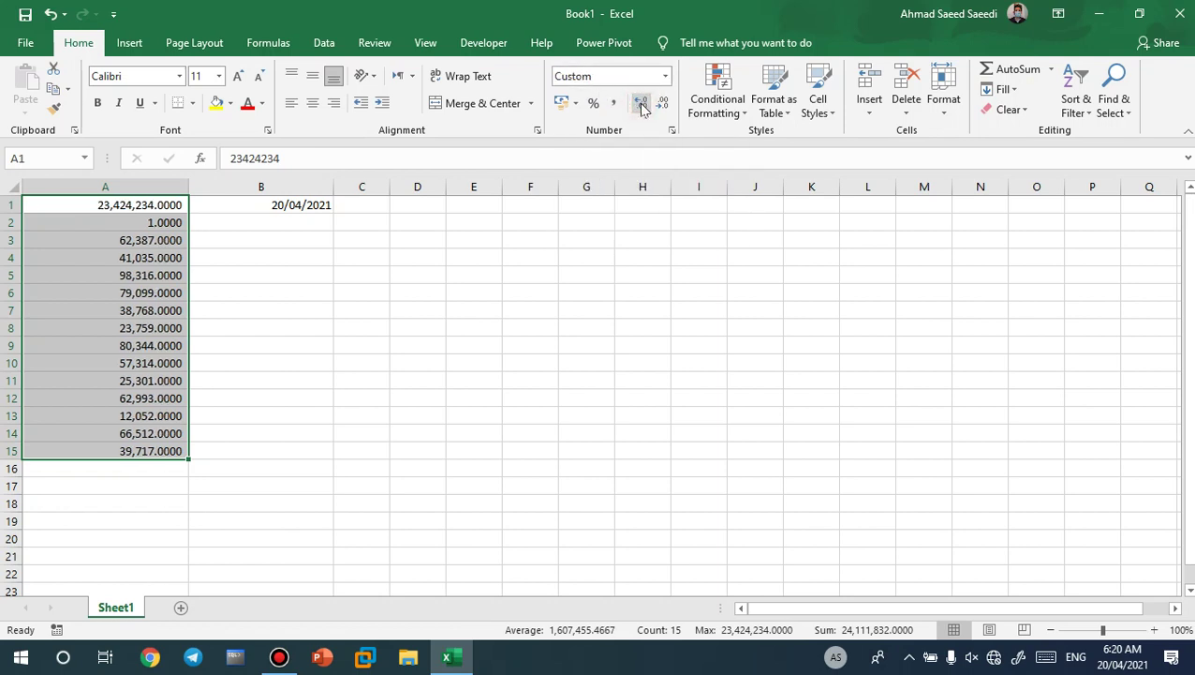
click(662, 106)
click(662, 106)
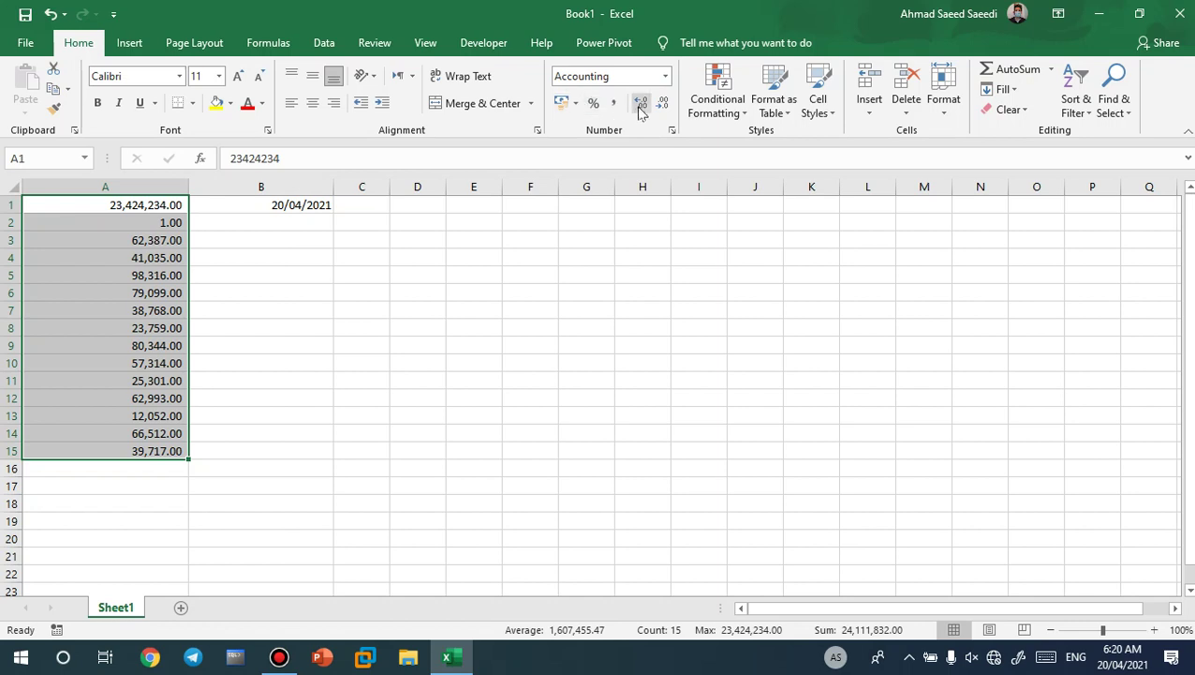
- Settle column A on four decimal places, e.g. 23,424,234.0000
click(576, 103)
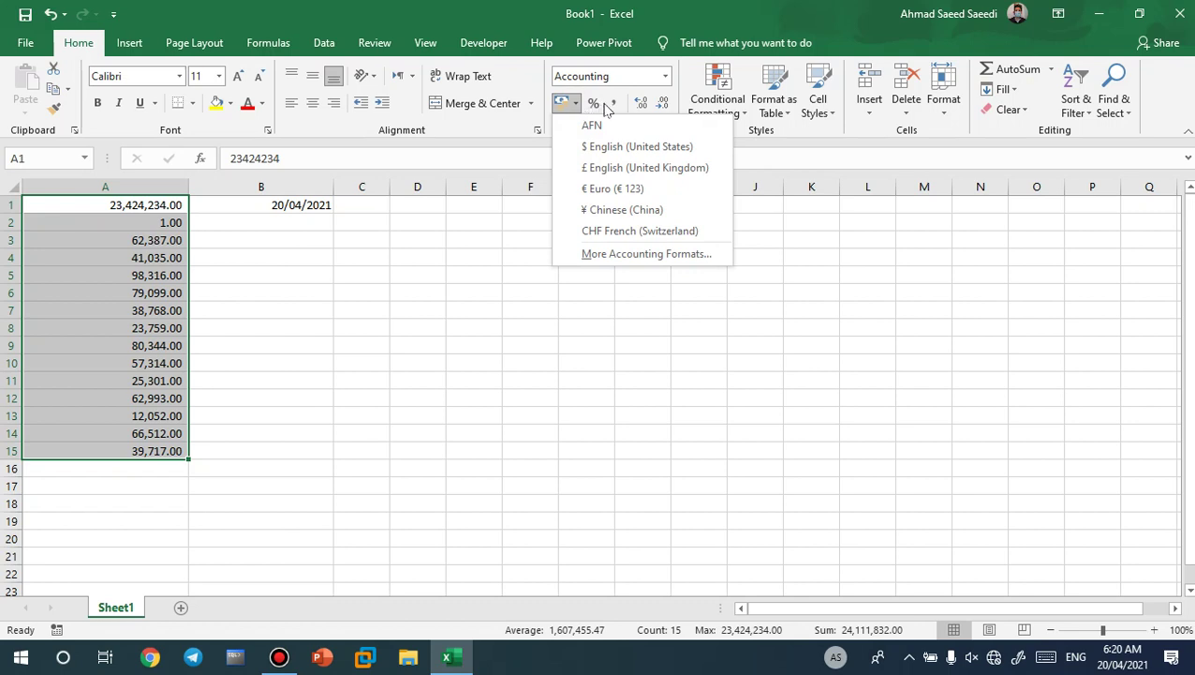
click(611, 106)
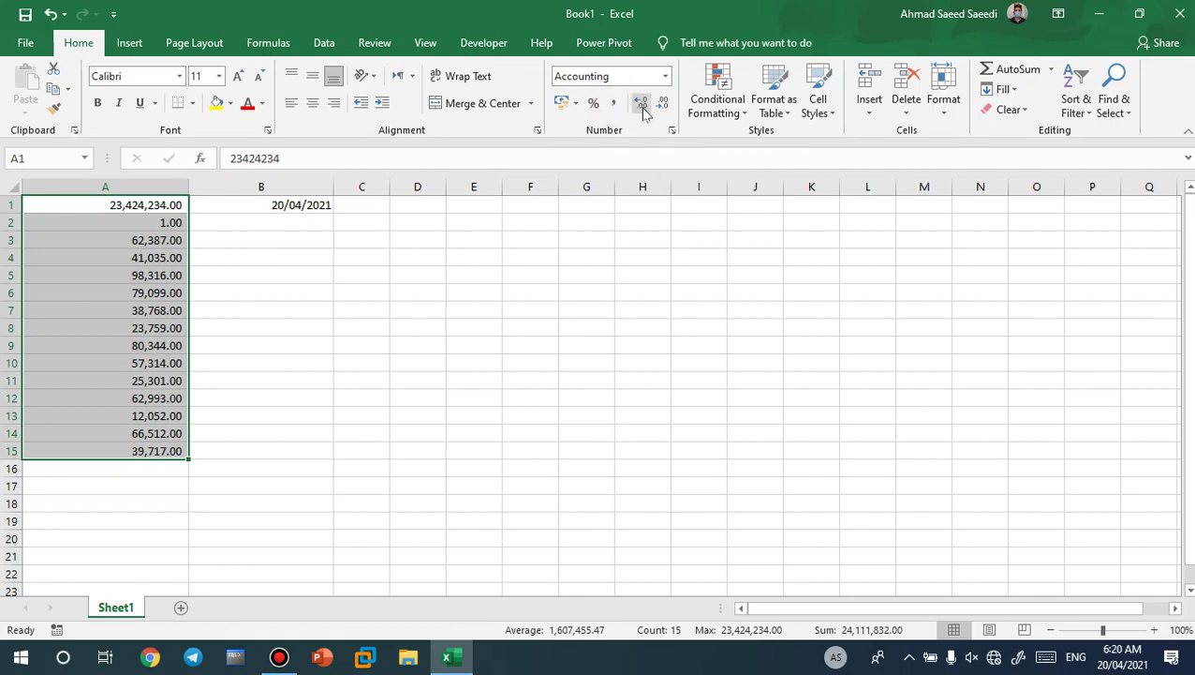
click(642, 105)
click(642, 107)
click(642, 106)
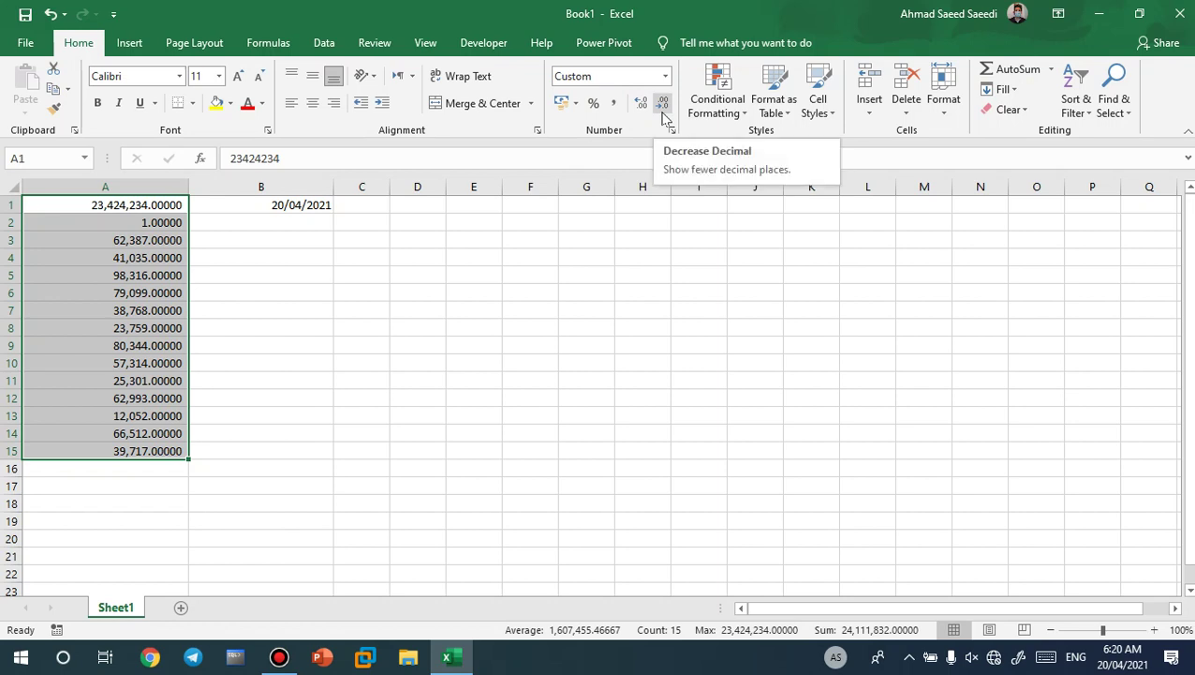
click(663, 114)
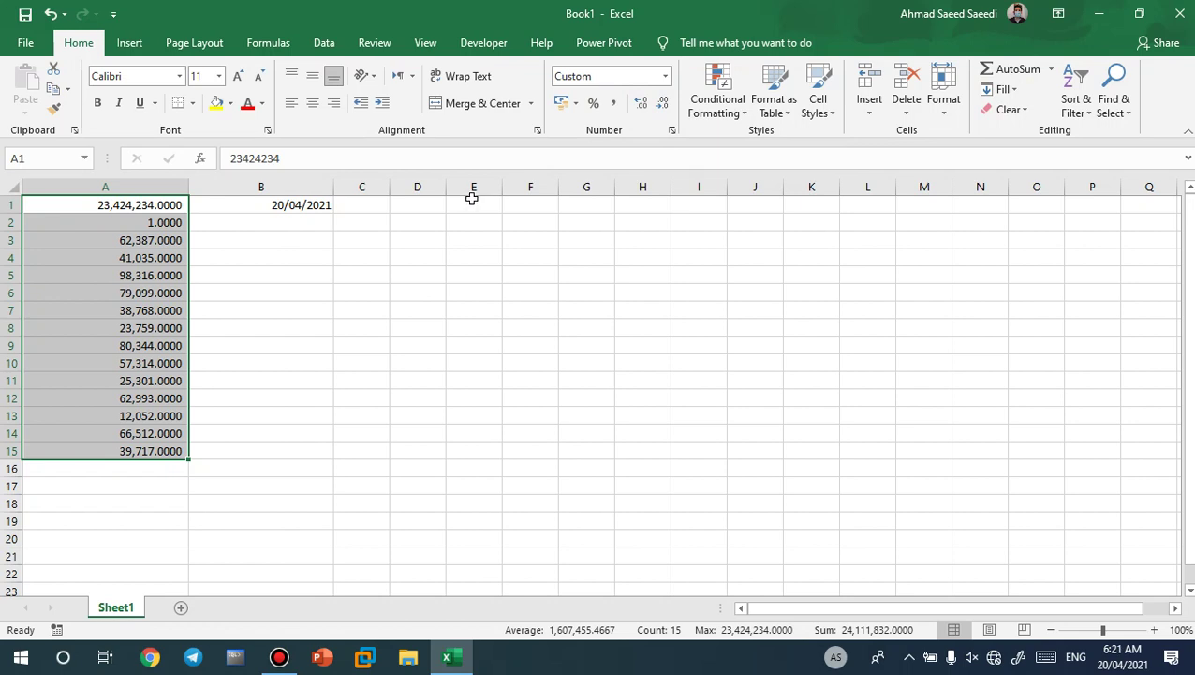
- Close Book1 choosing Don't Save, then open Ch 1 Tips from the taskbar's recent list
click(540, 332)
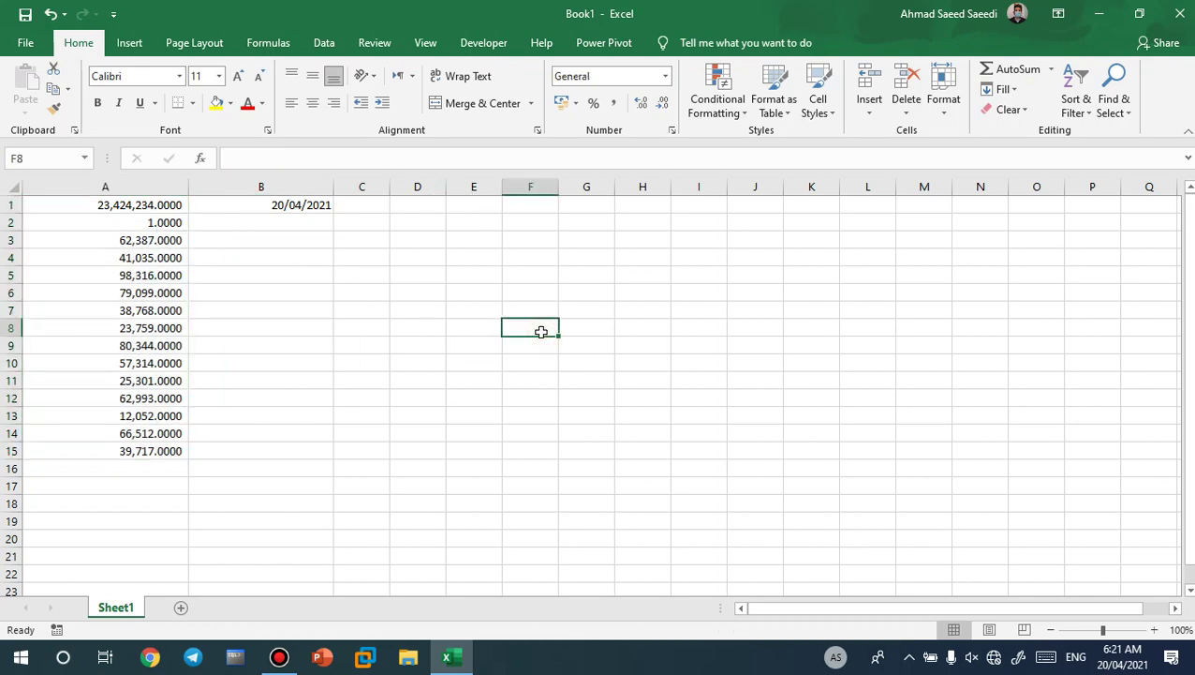
click(1178, 13)
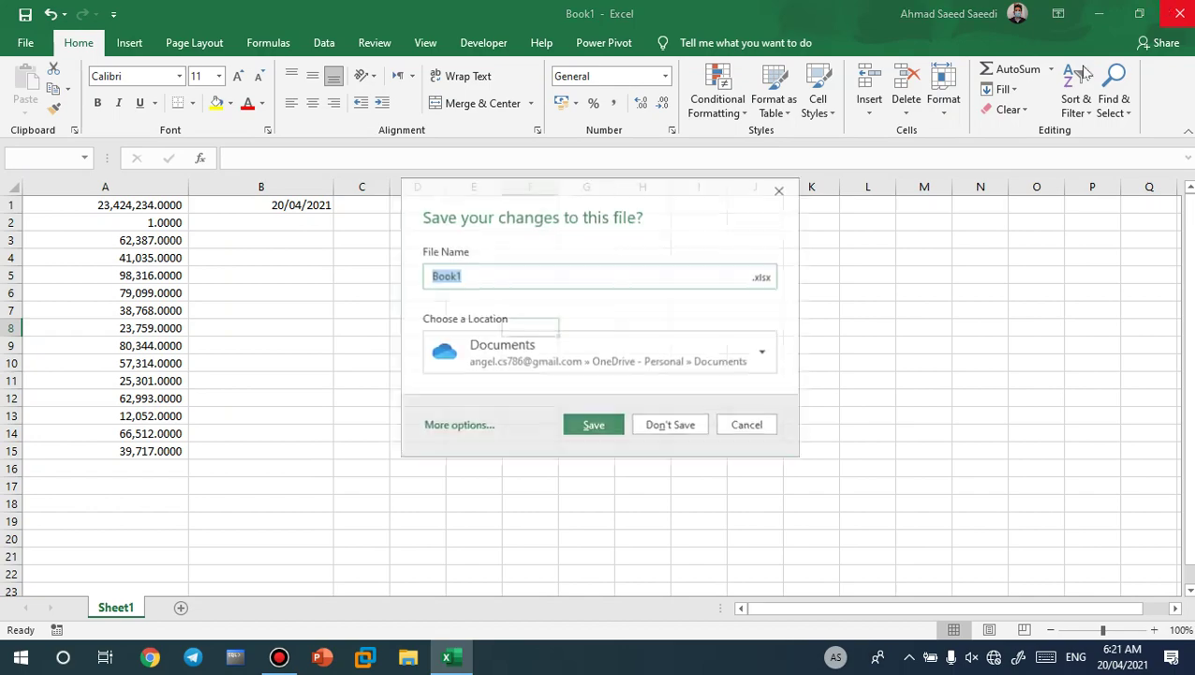
click(671, 424)
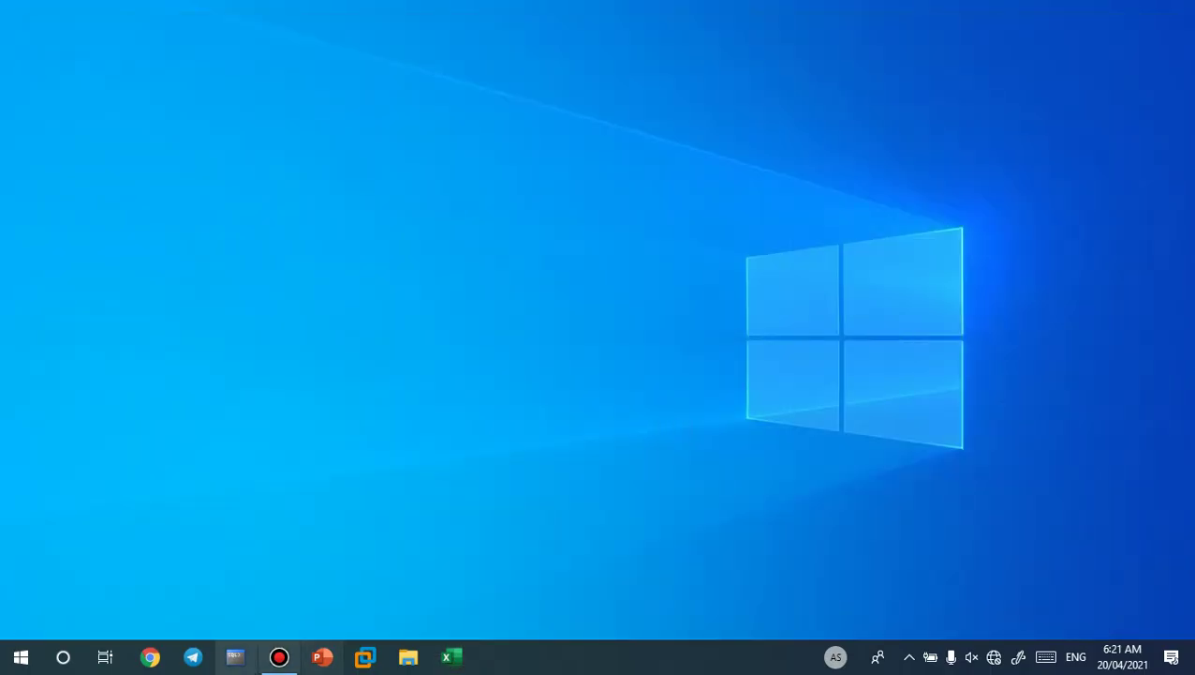
right_click(451, 656)
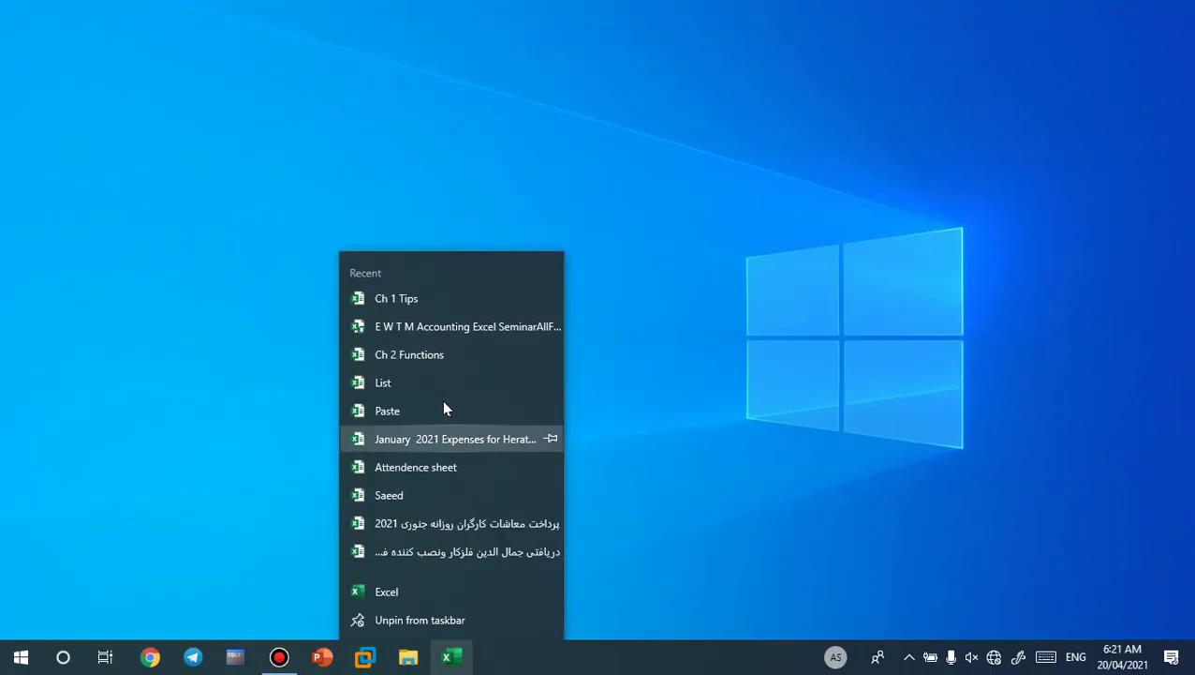
click(431, 299)
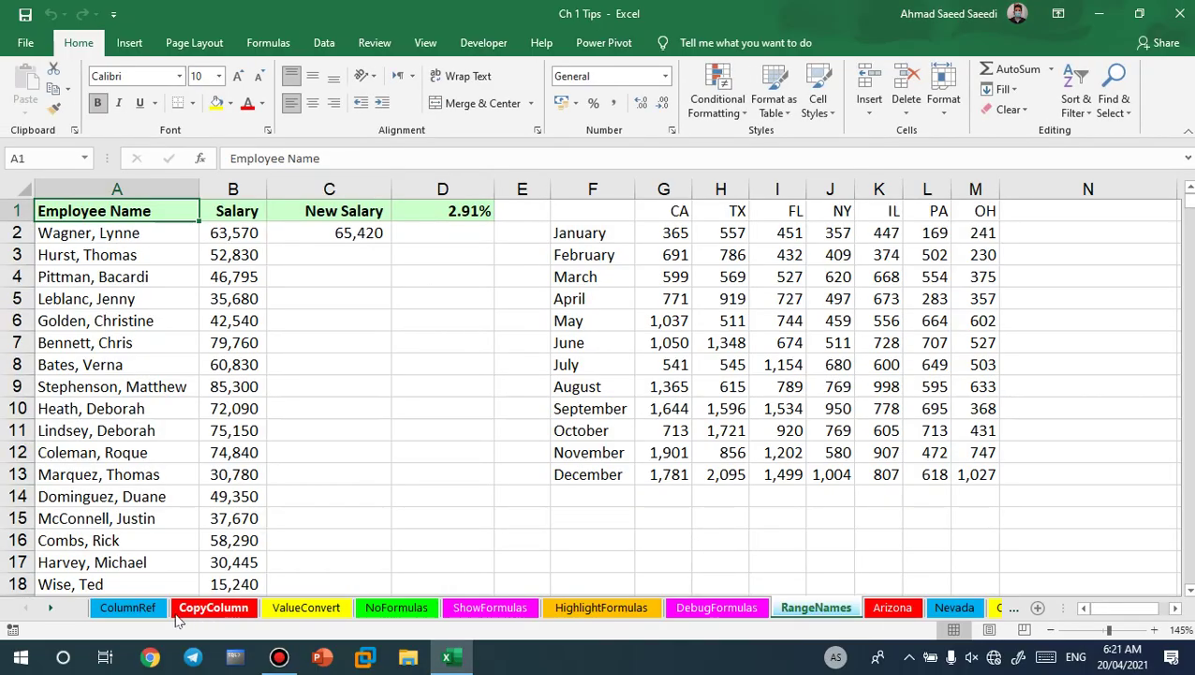
- Open the ColumnRef sheet and look over the employee data and the Totals/Averages area
click(122, 607)
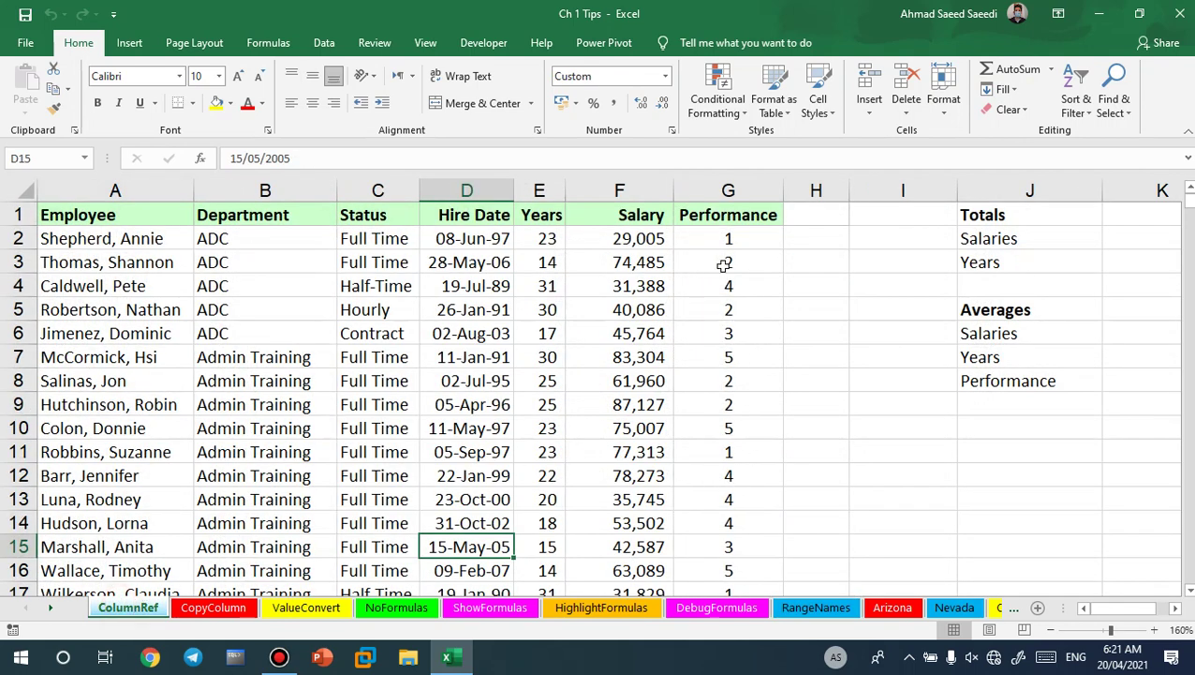
mouse_move(728, 190)
mouse_down()
mouse_move(264, 192)
mouse_move(47, 213)
mouse_up()
click(47, 214)
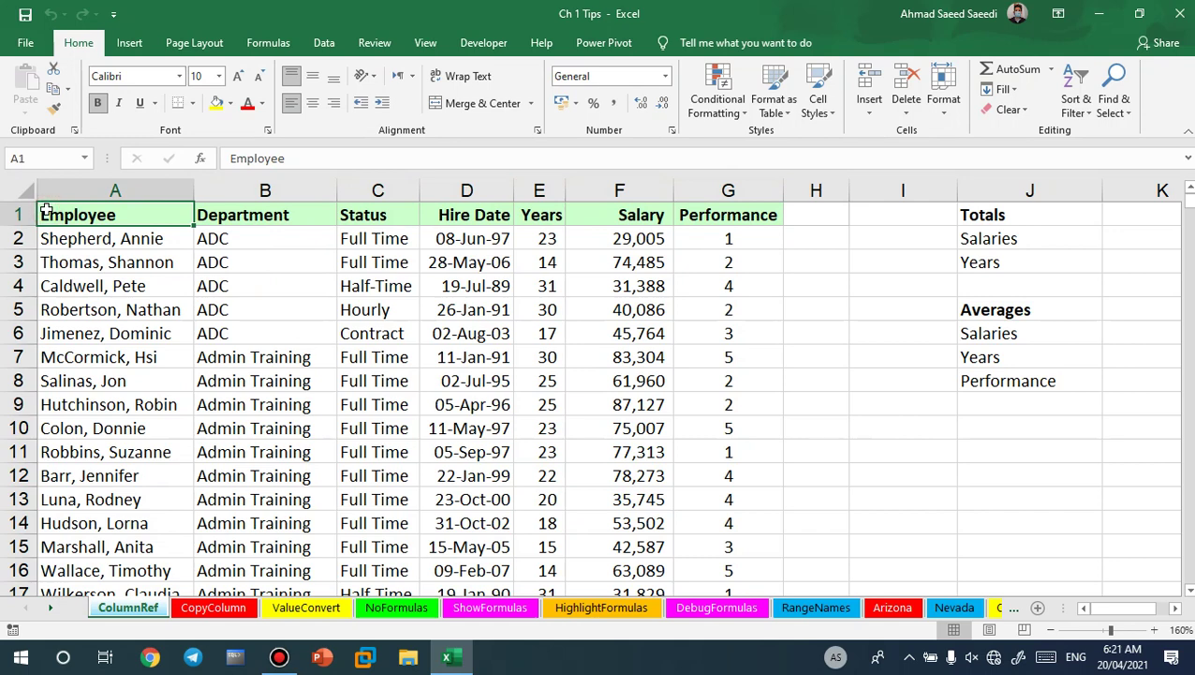
click(1179, 606)
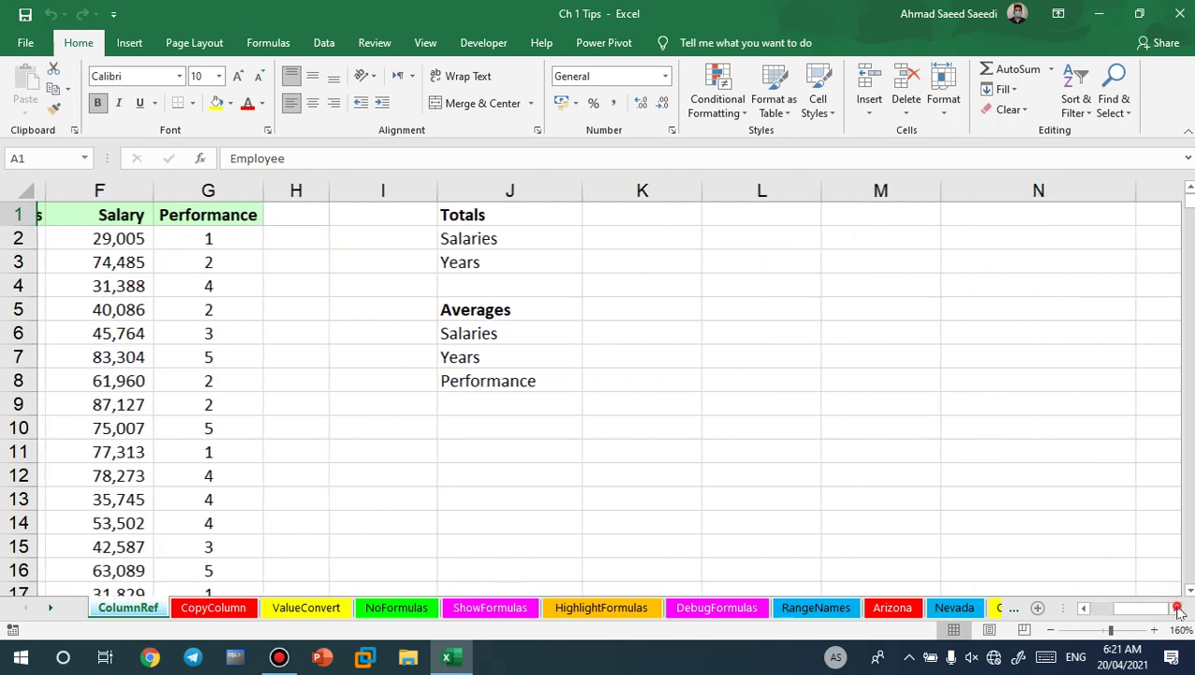
drag(458, 264, 941, 523)
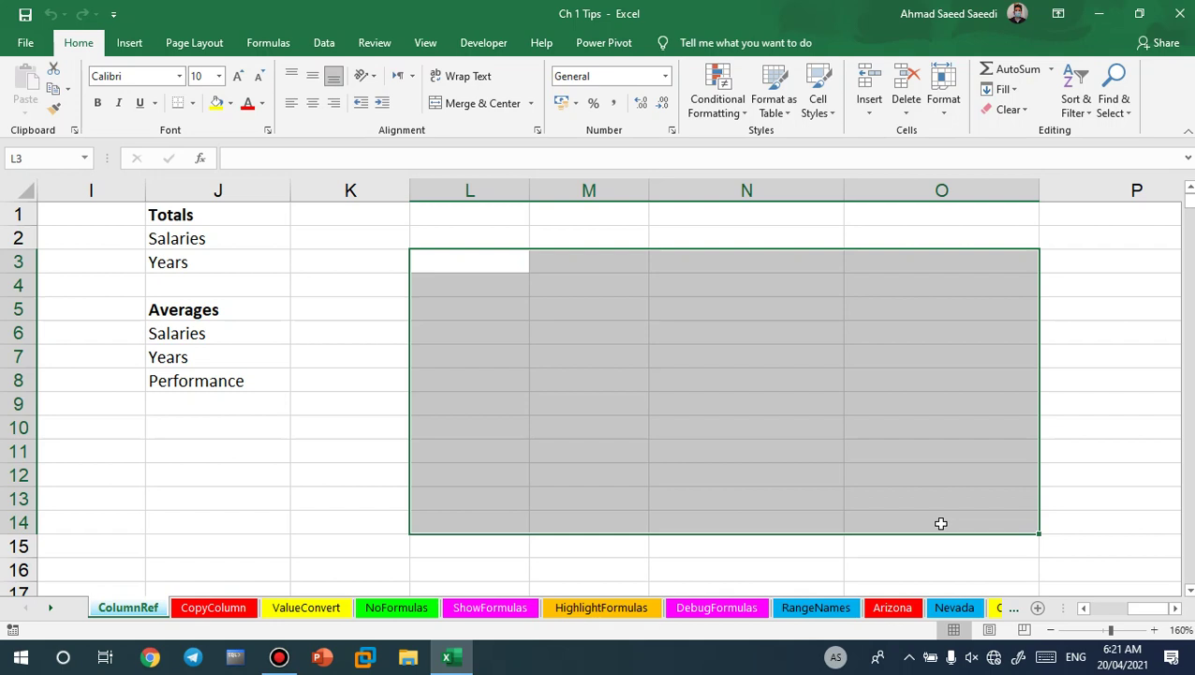
click(360, 329)
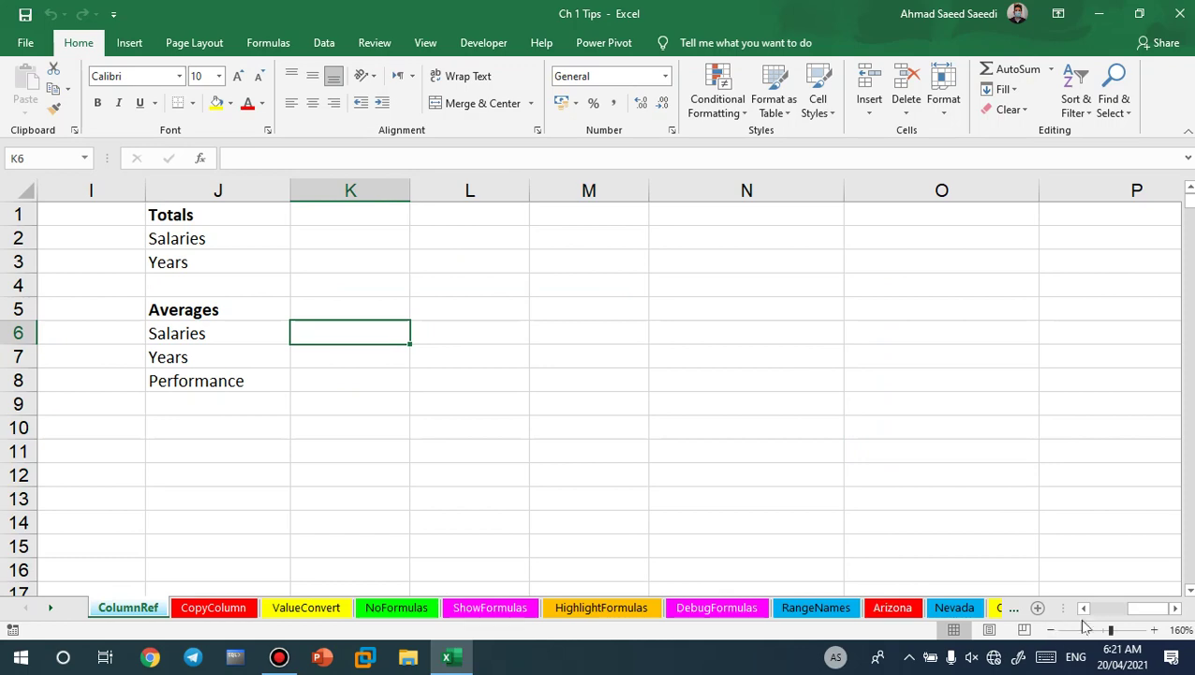
scroll(1087, 607, left, 5)
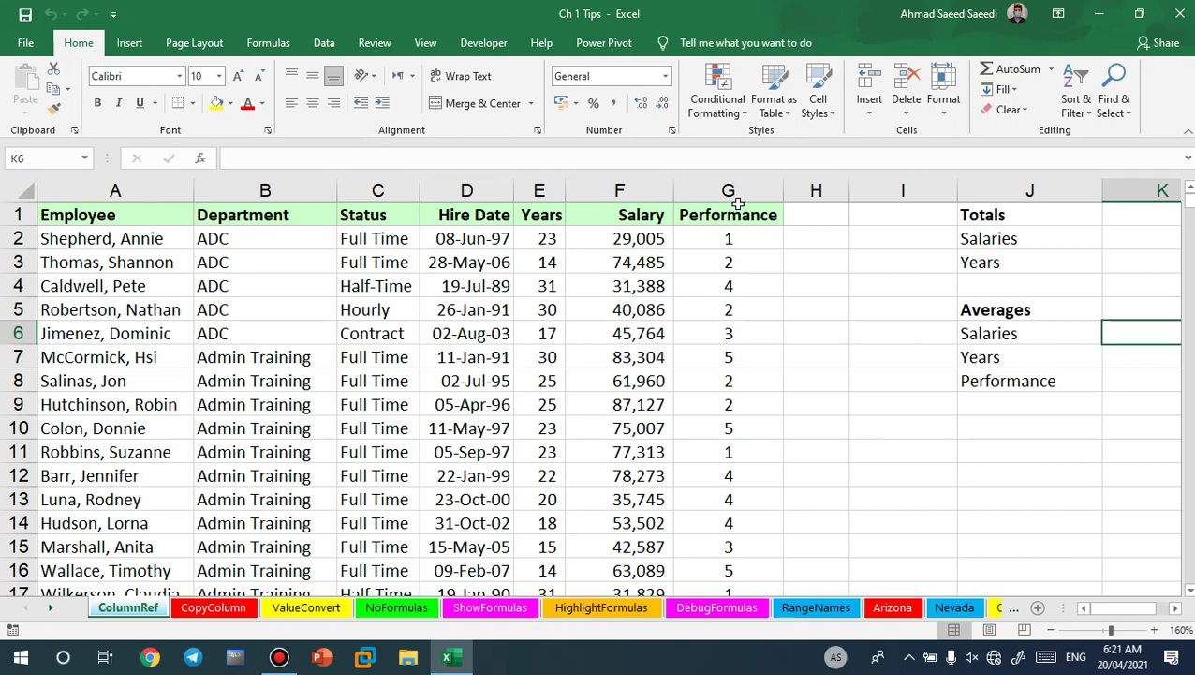
- Inspect the ColumnRef employee data, checking the Years formula in E3 and C5's Hourly status
mouse_move(729, 215)
mouse_down()
mouse_move(239, 217)
mouse_move(175, 451)
mouse_up()
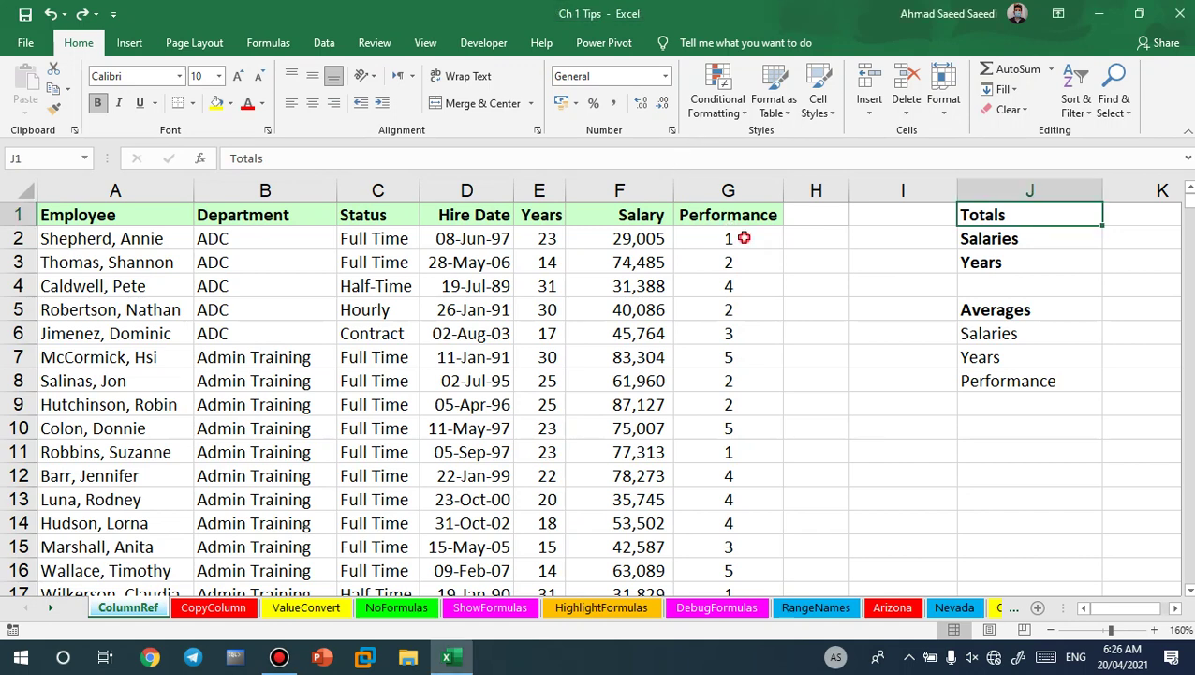
mouse_move(738, 238)
mouse_down()
mouse_move(104, 295)
mouse_move(103, 547)
mouse_up()
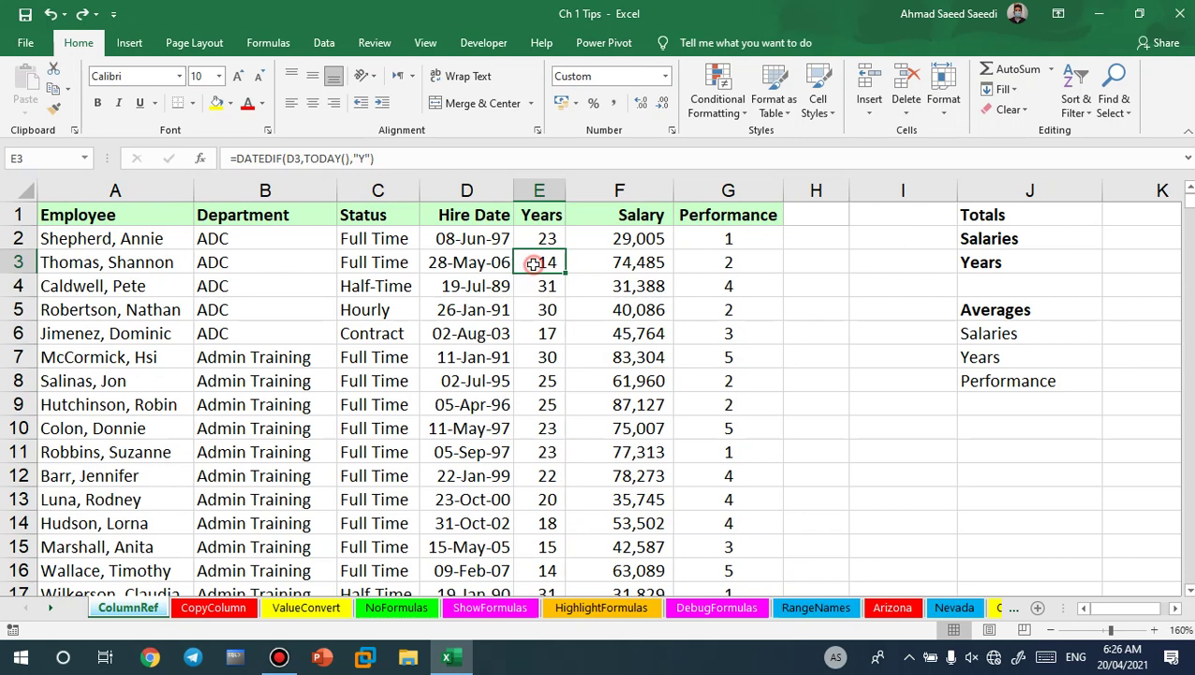
click(534, 263)
click(285, 289)
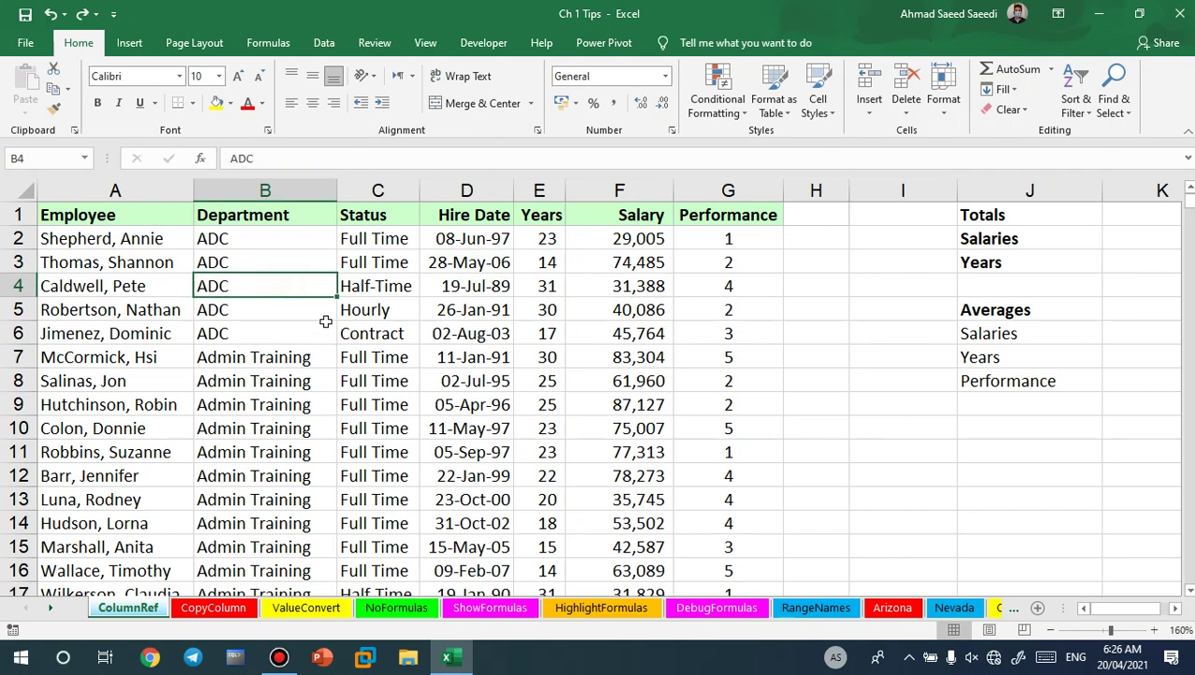
click(391, 276)
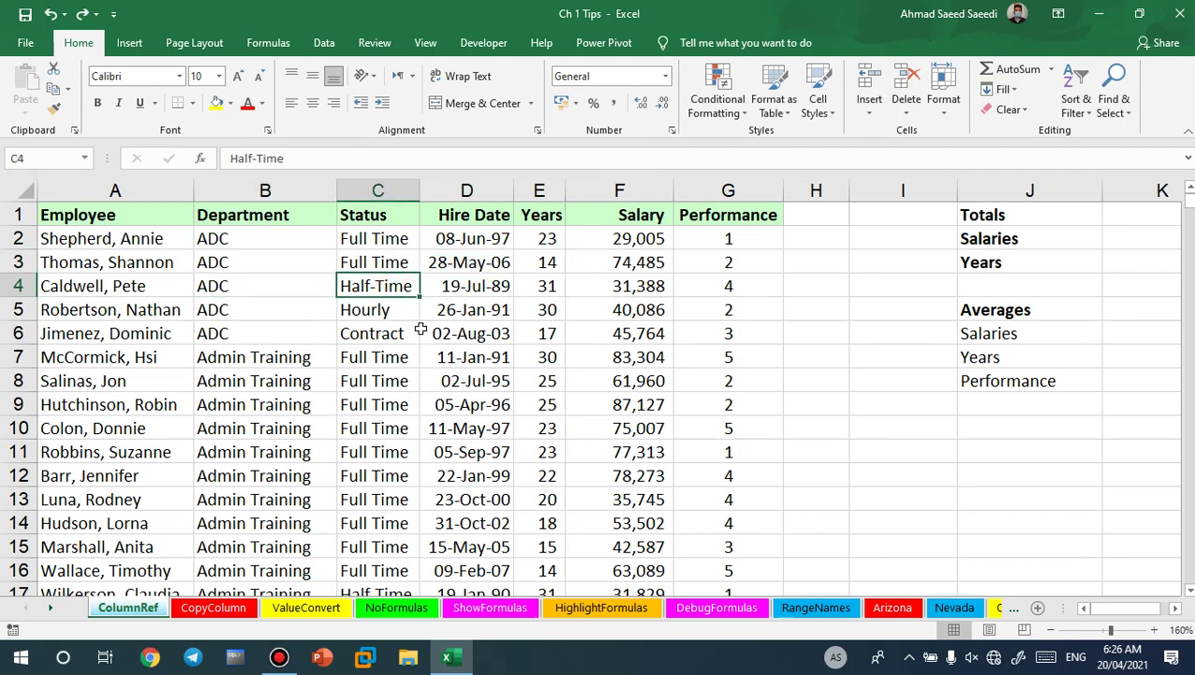
double_click(398, 310)
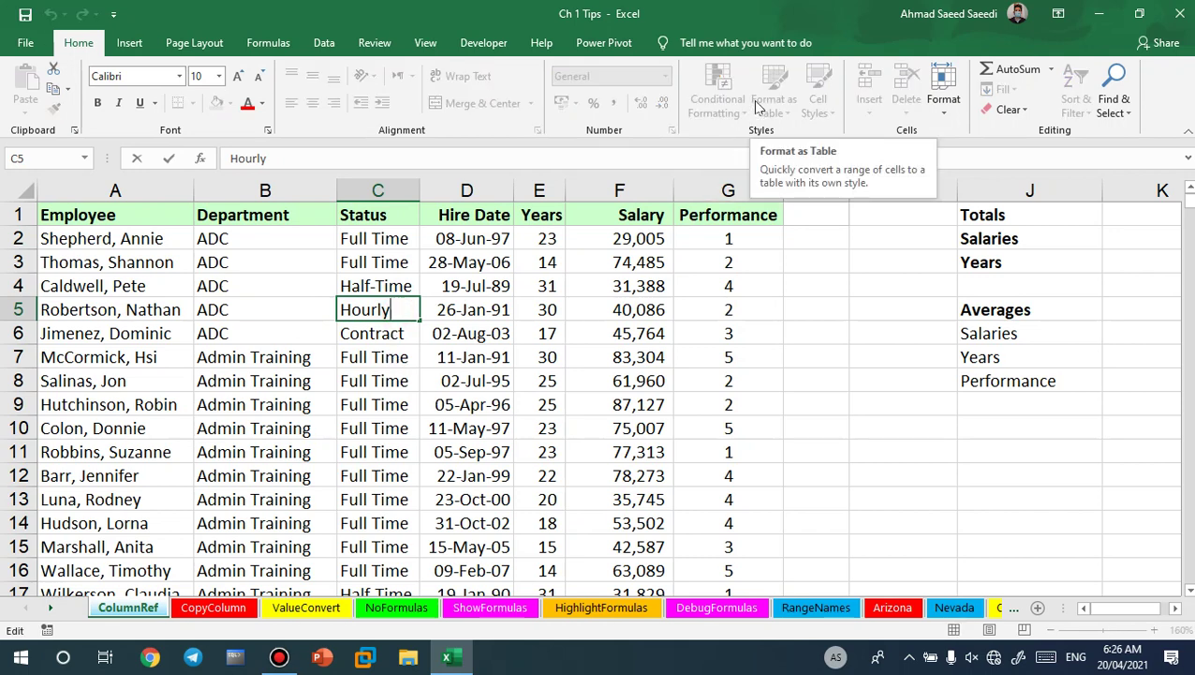
key(Escape)
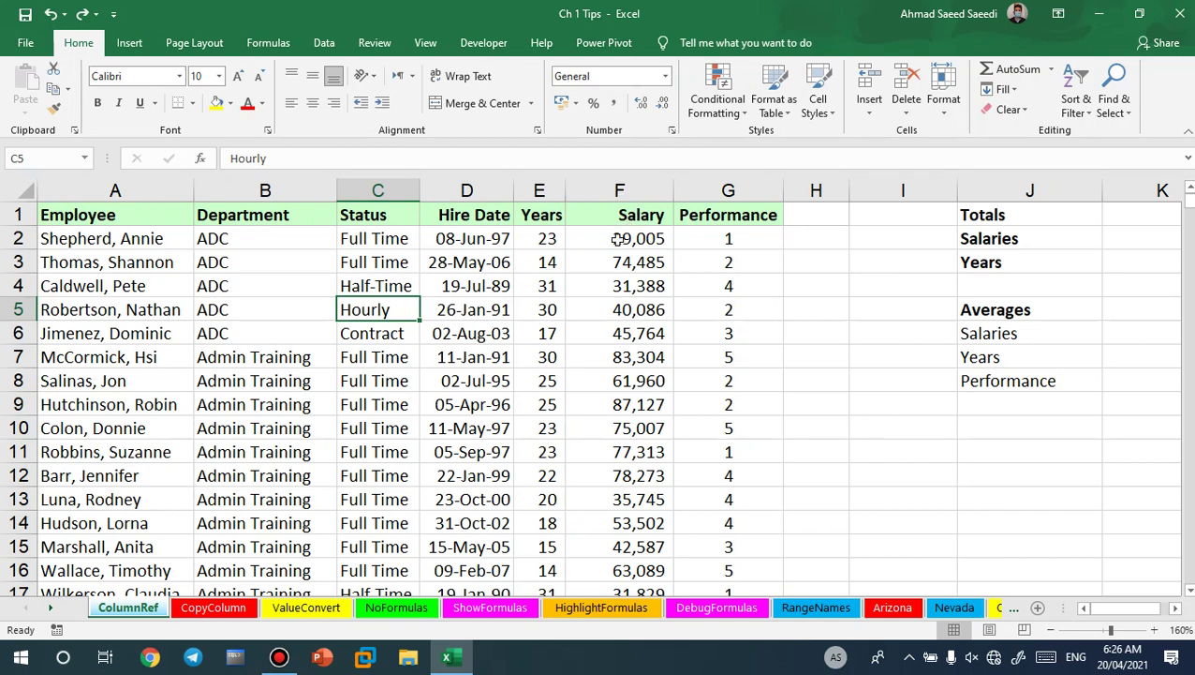
click(273, 287)
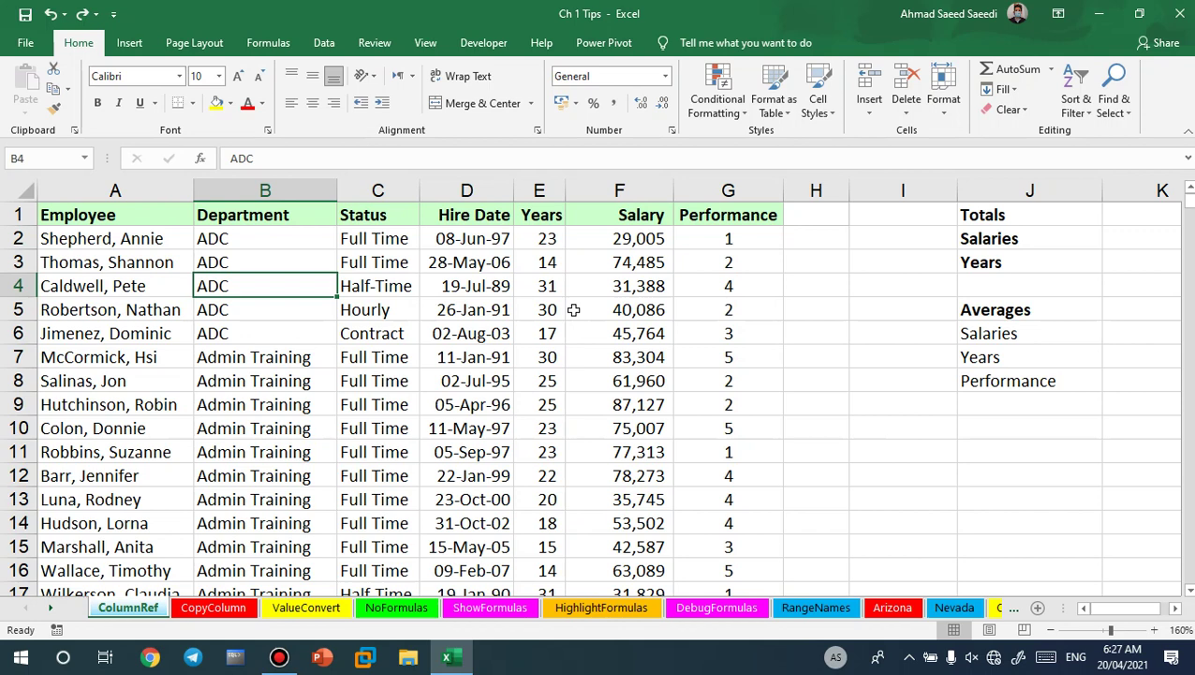
key(ctrl+t)
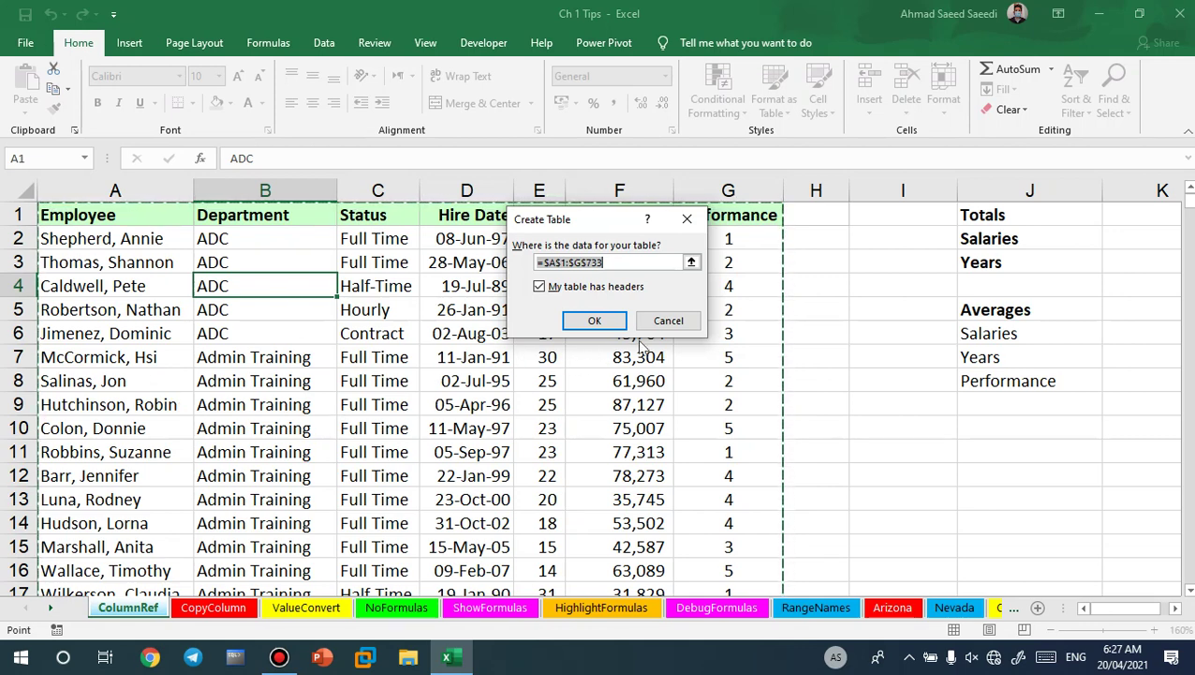
click(661, 322)
click(19, 452)
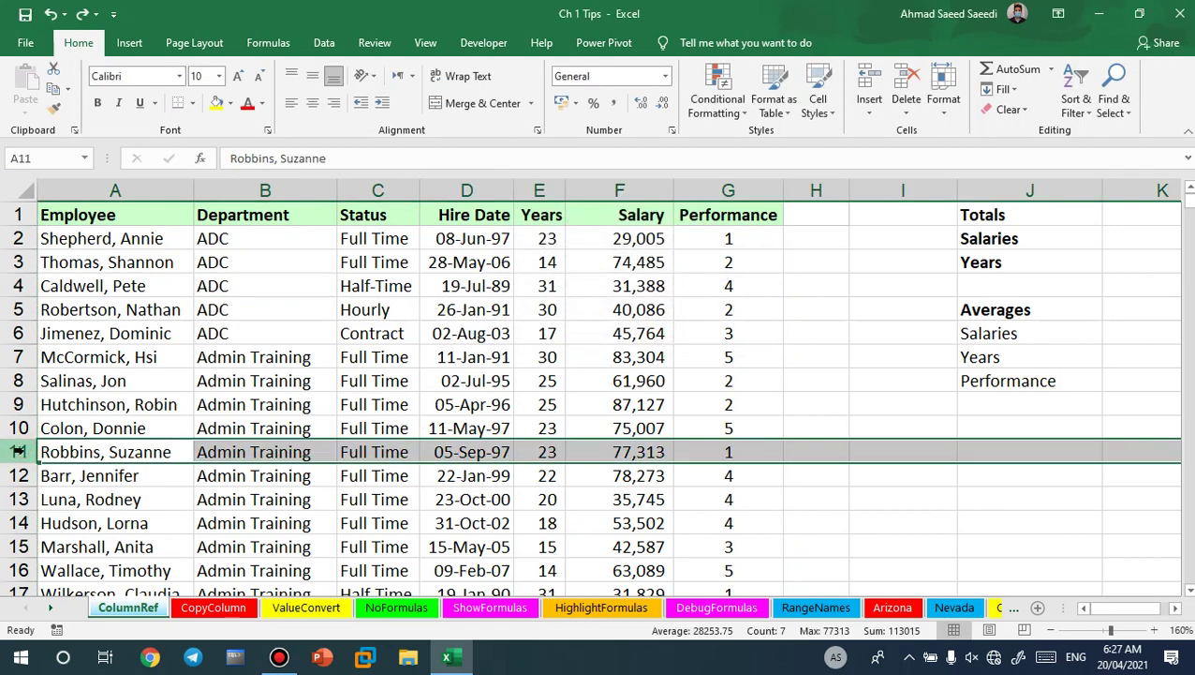
key(ctrl+shift+plus)
click(329, 311)
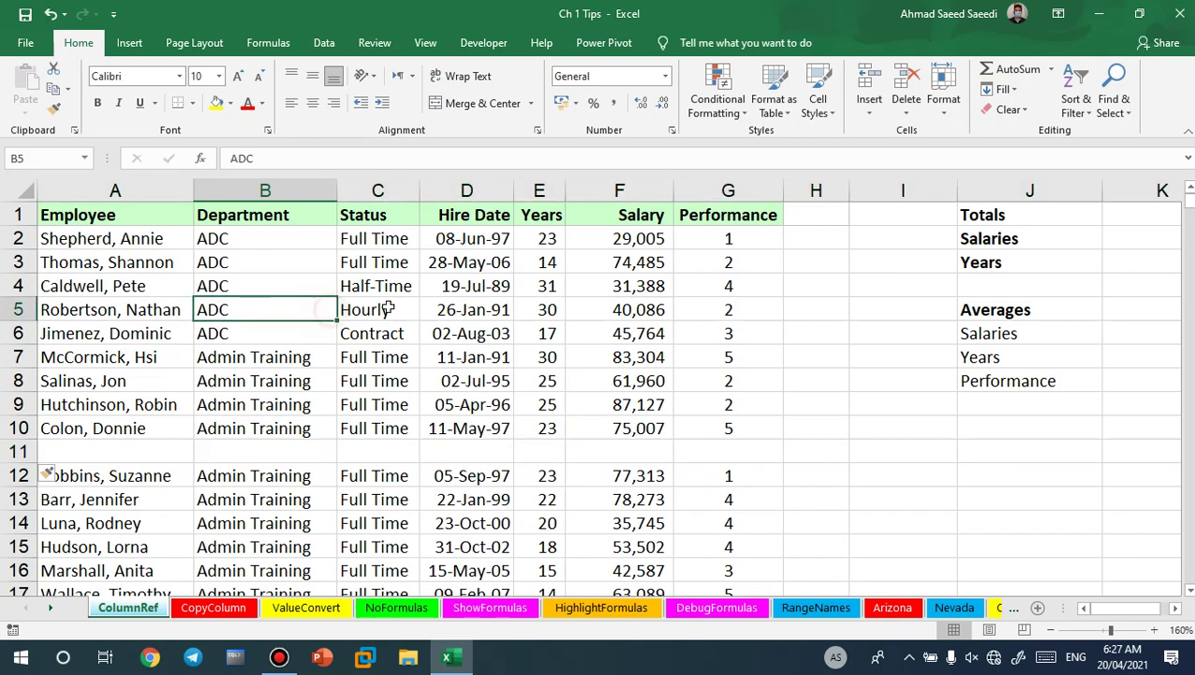
click(775, 94)
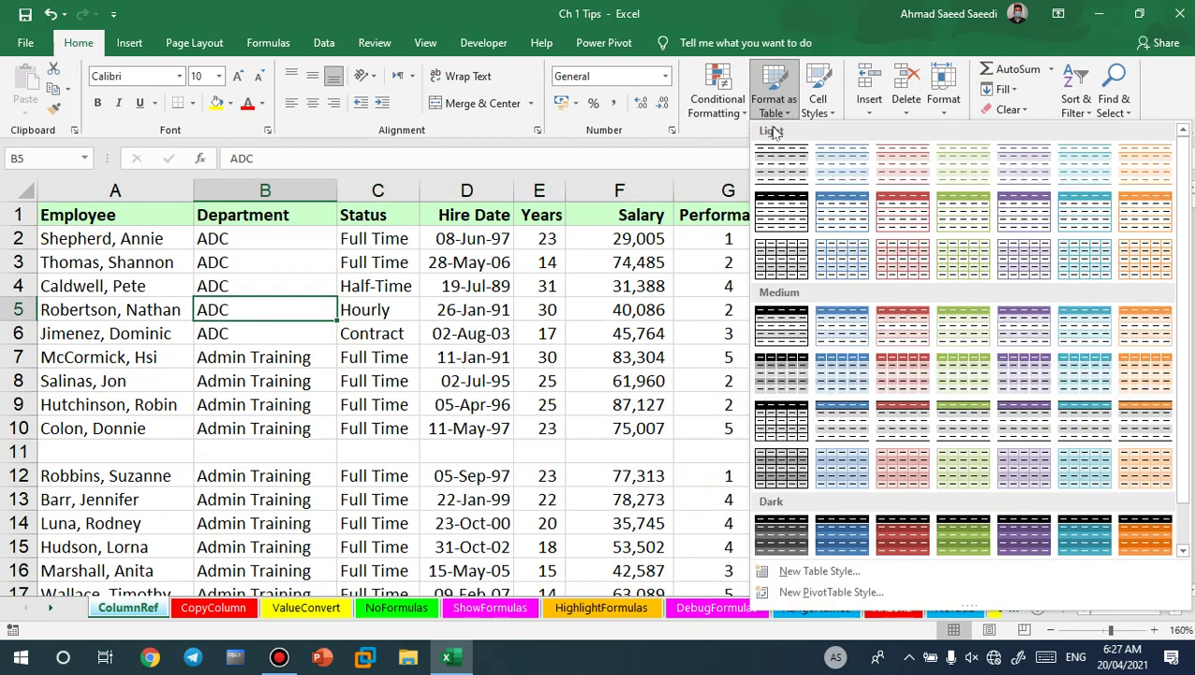
click(785, 167)
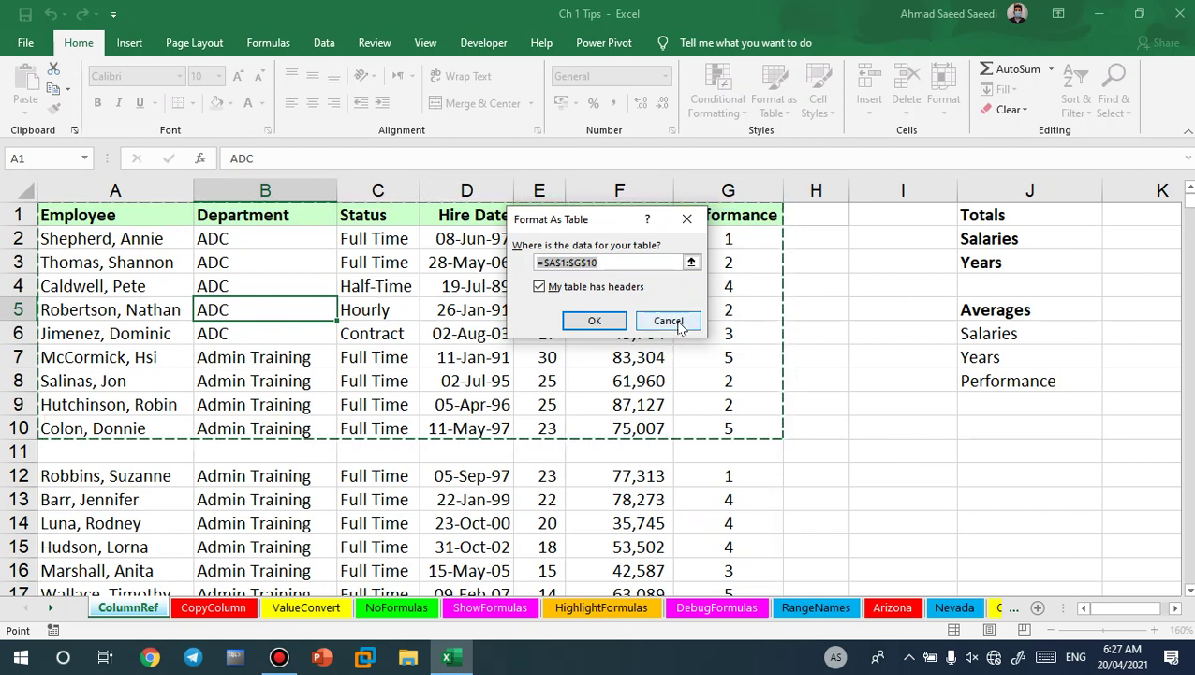
click(669, 322)
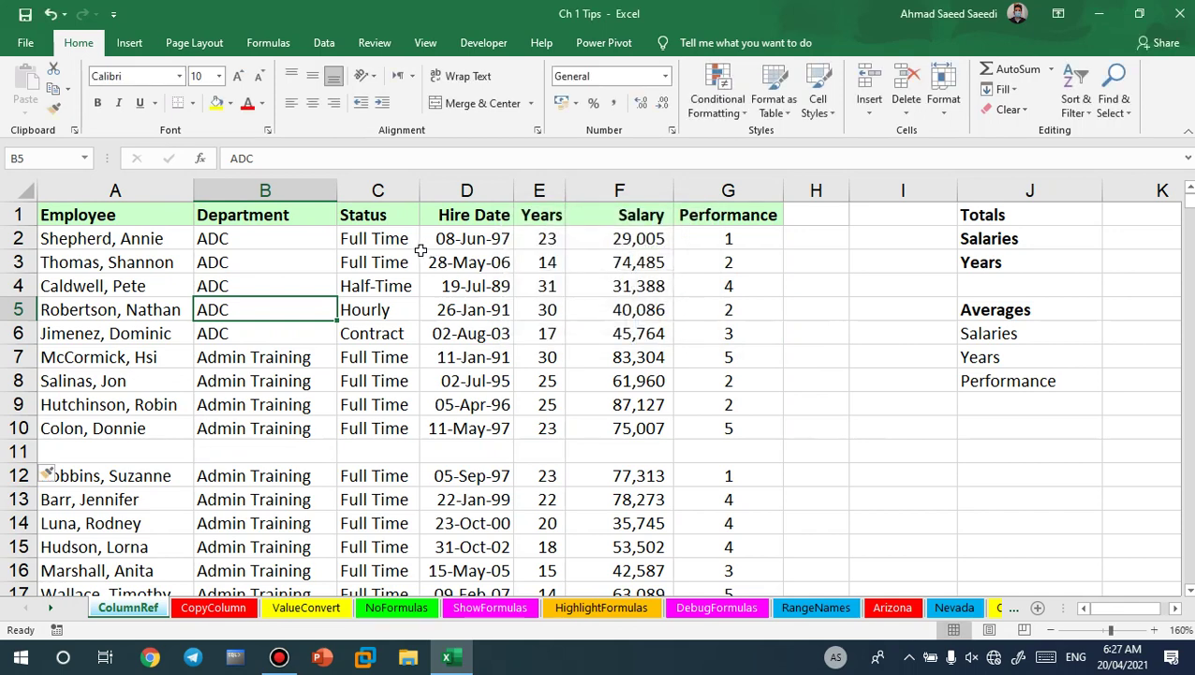
key(ctrl+z)
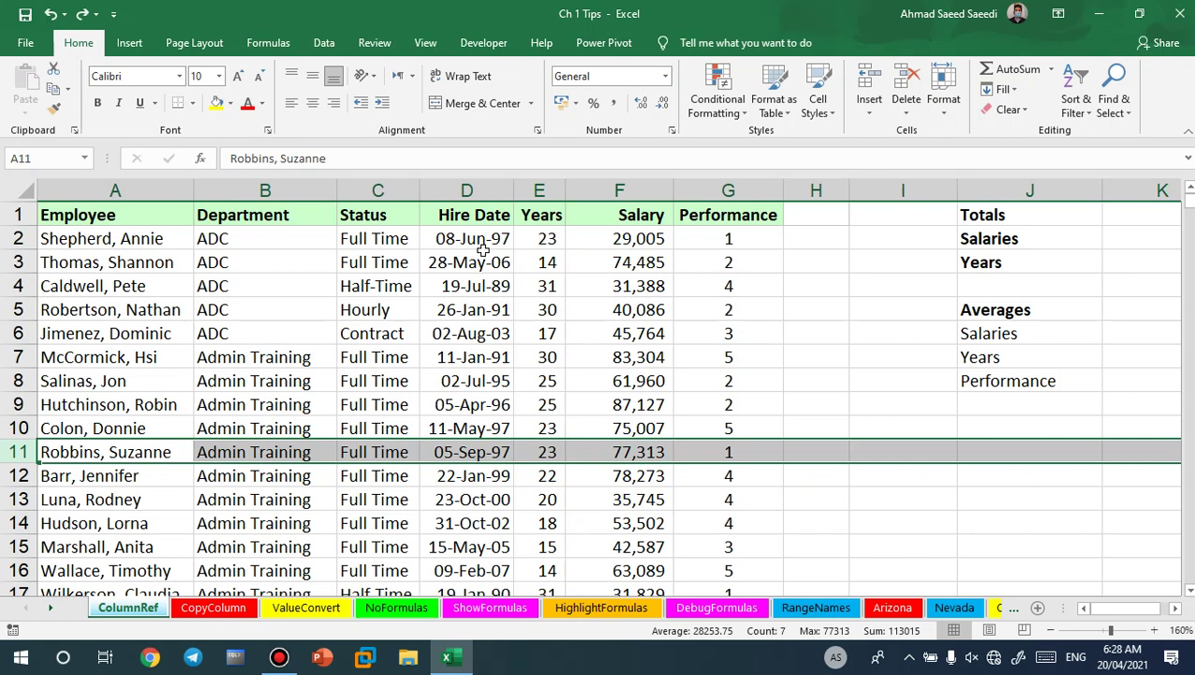
drag(698, 211, 43, 204)
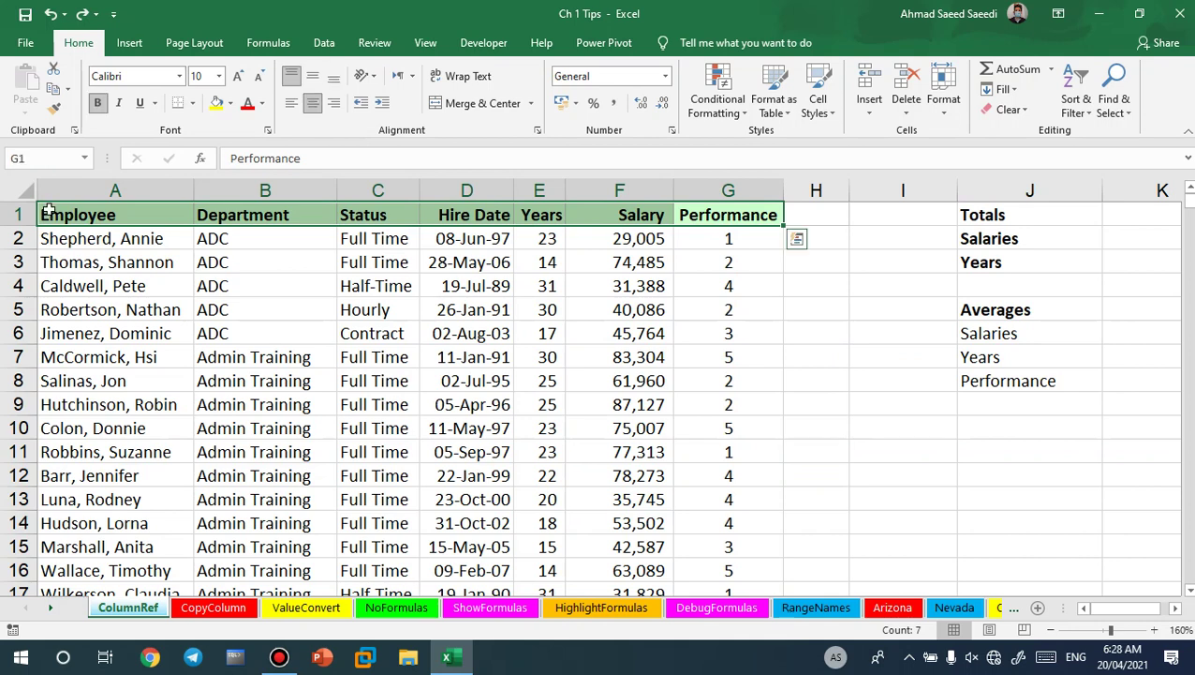
click(75, 289)
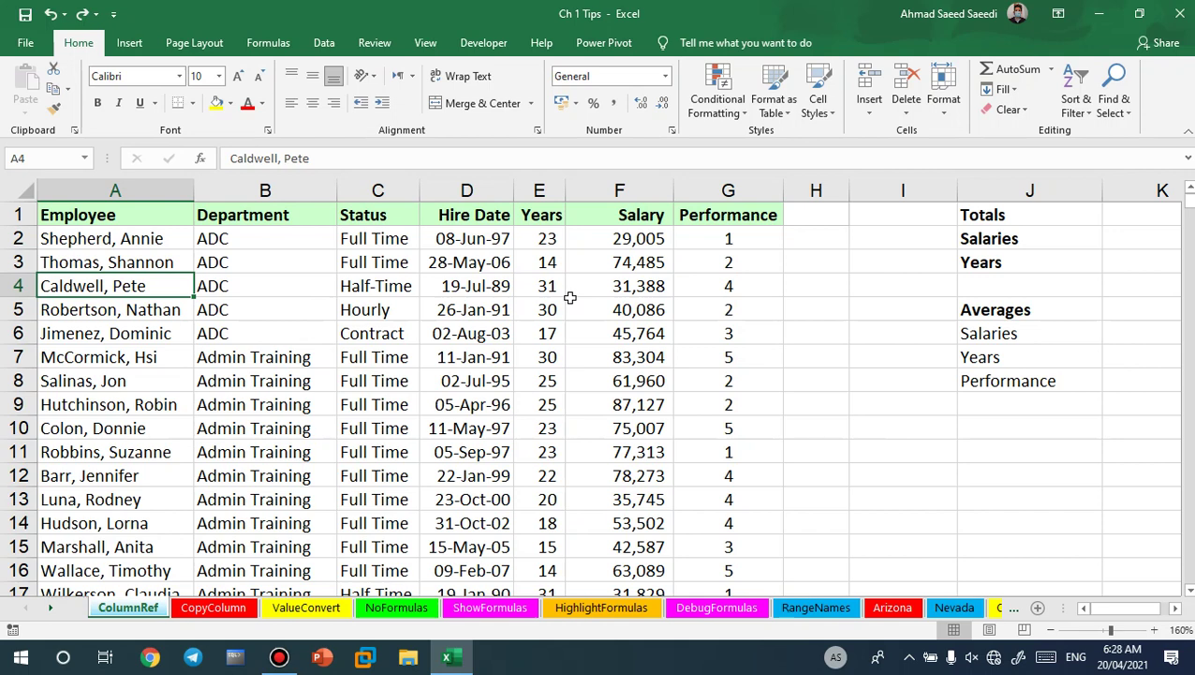
- Turn $A$1:$G$733 into a table with Ctrl+T, keeping 'My table has headers' checked
key(ctrl+t)
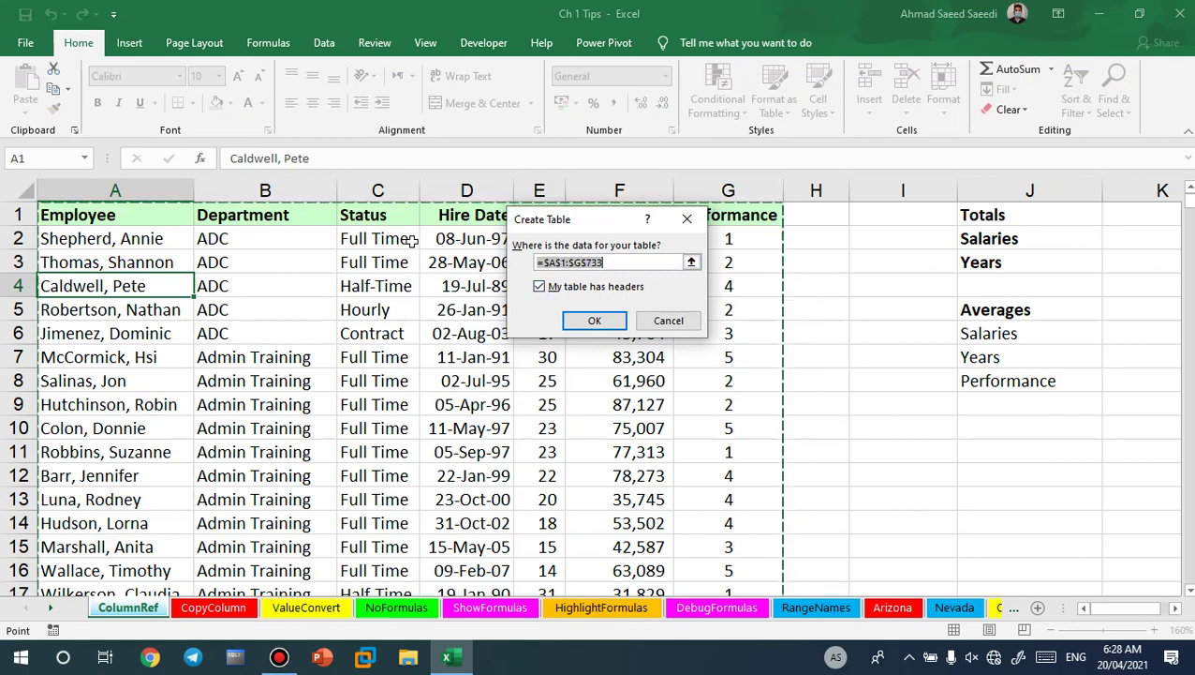
click(641, 261)
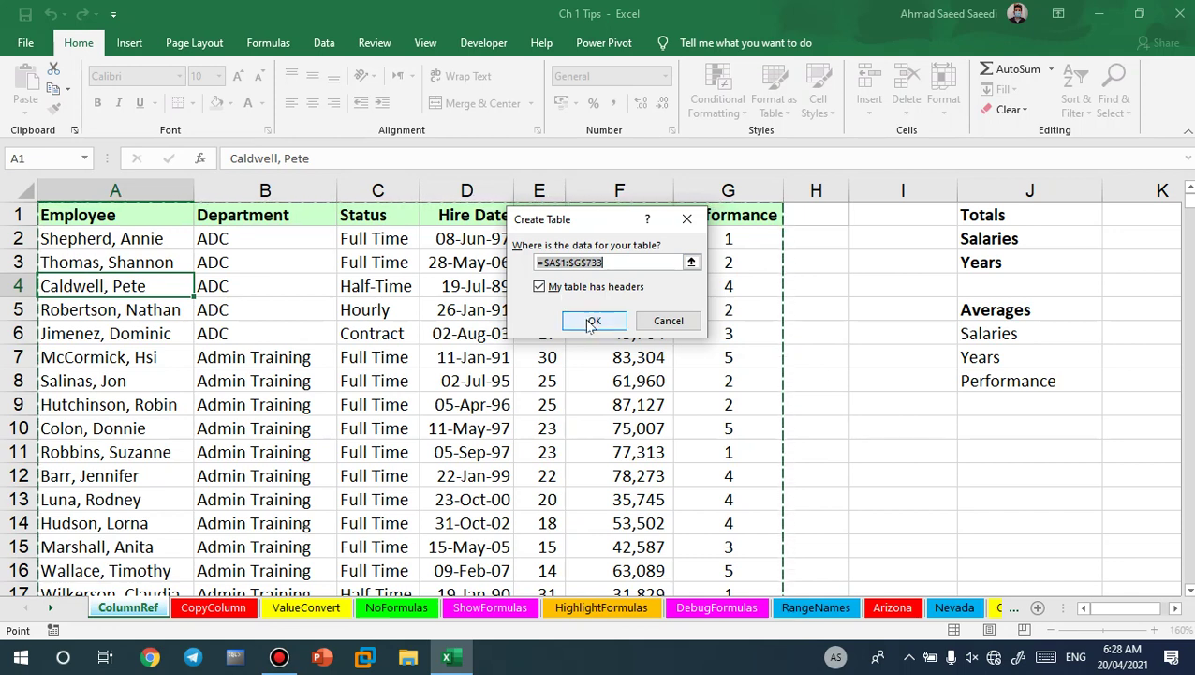
click(592, 321)
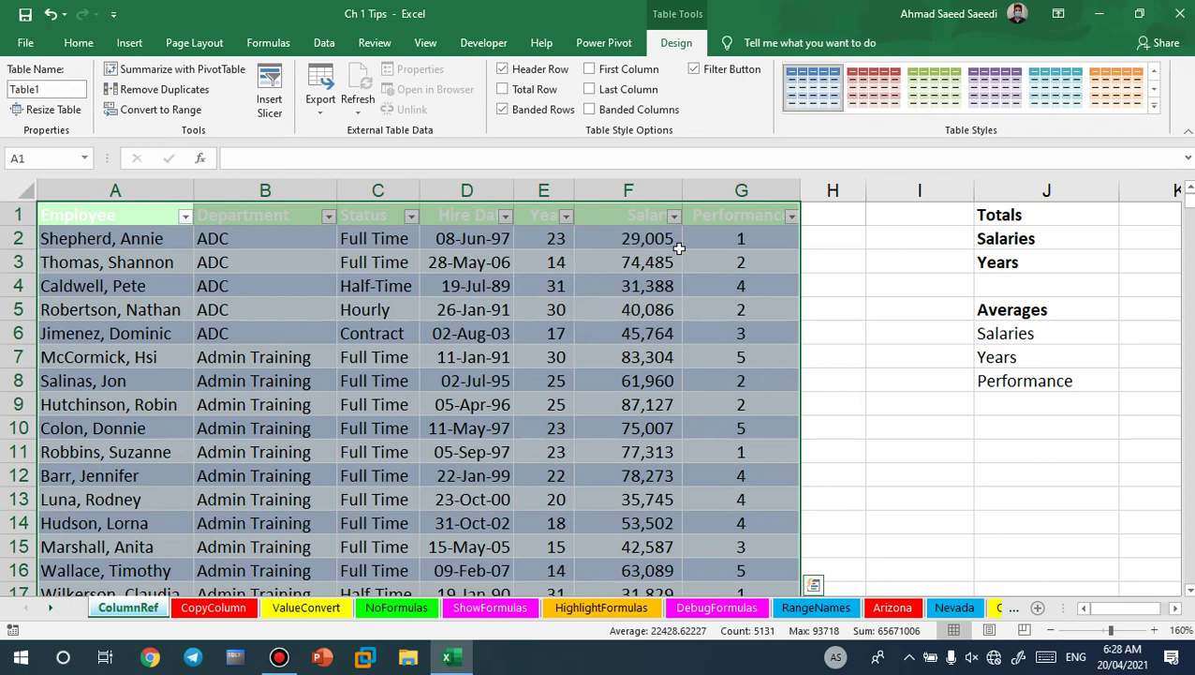
- Clear the old formatting from header row A1:G1 with Home > Clear > Clear Formats
drag(759, 214, 95, 207)
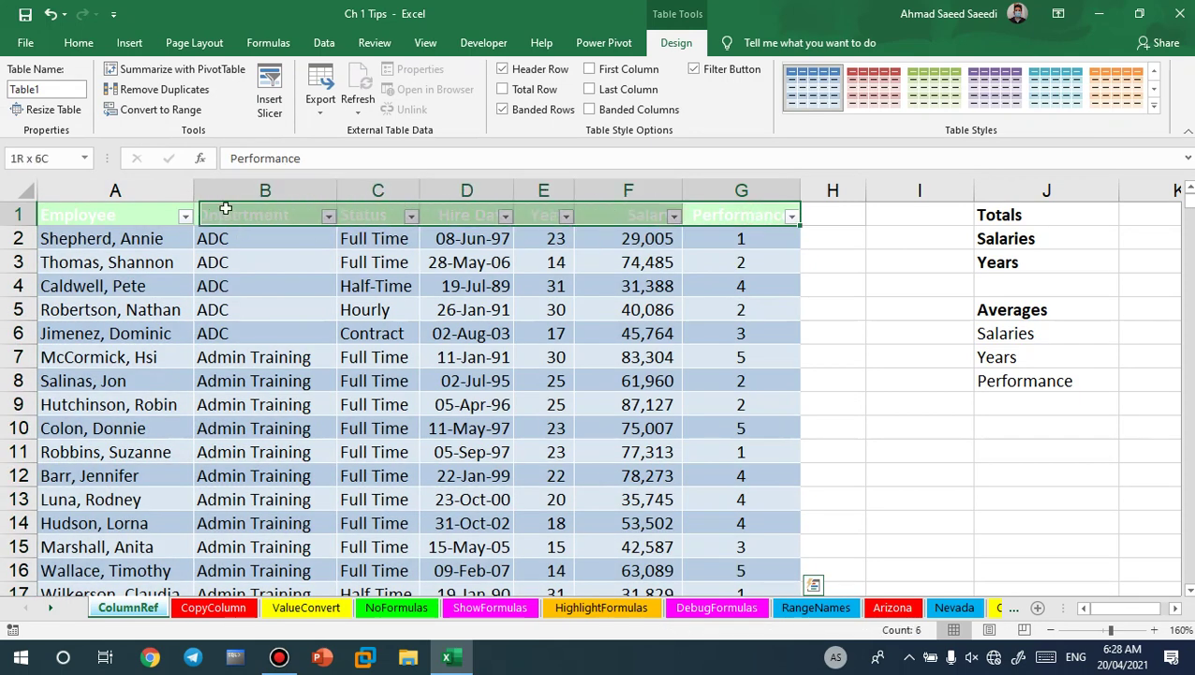
click(78, 42)
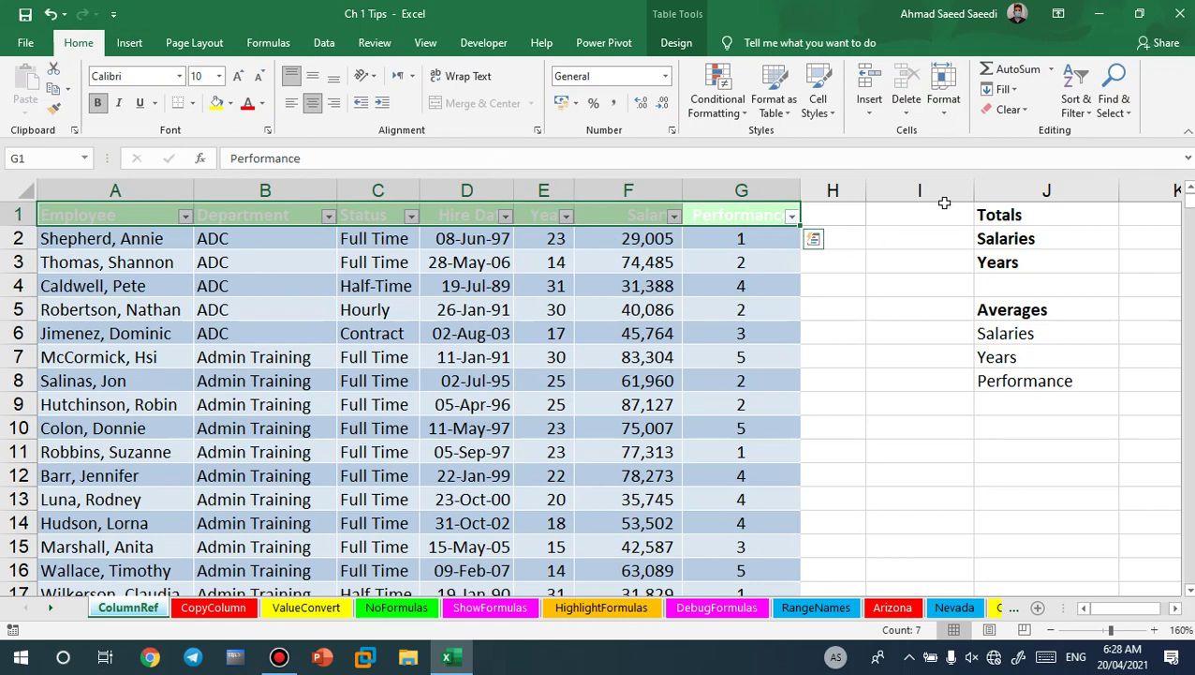
click(1009, 110)
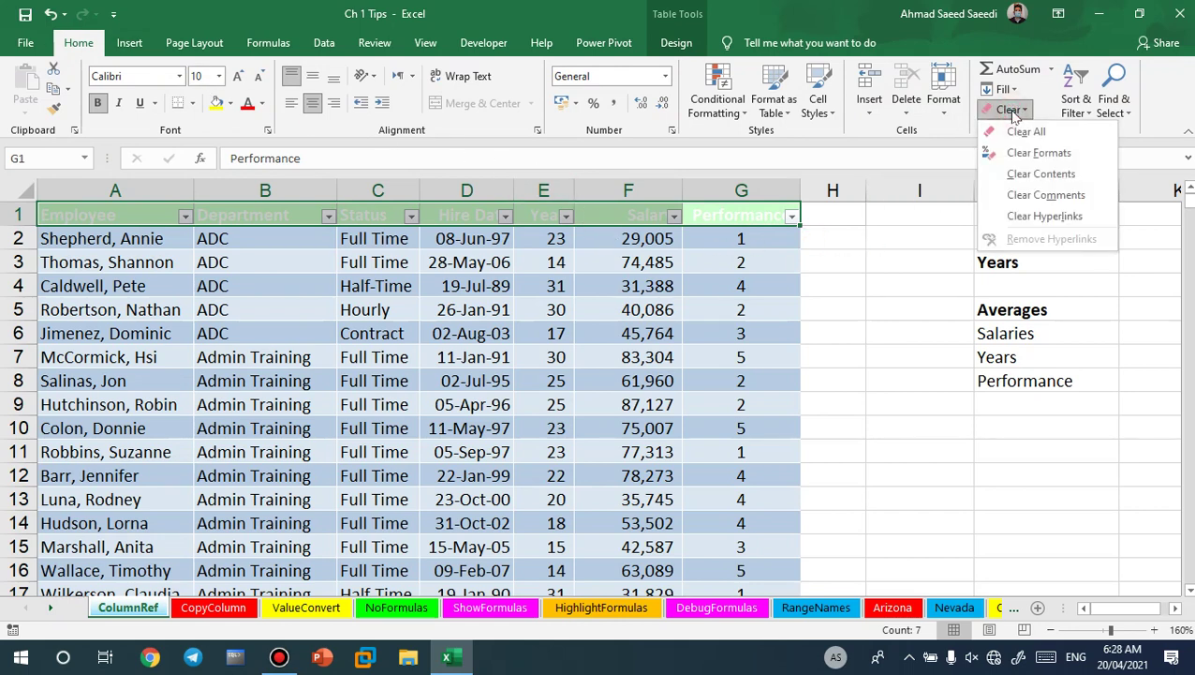
click(1021, 152)
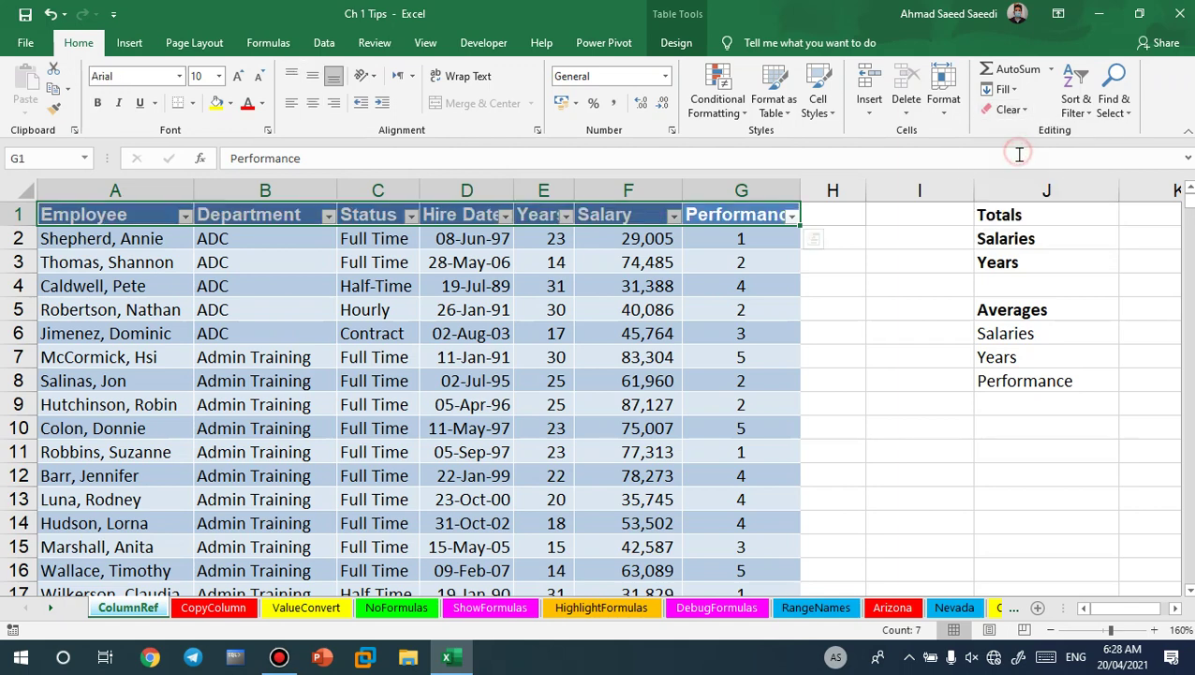
click(647, 309)
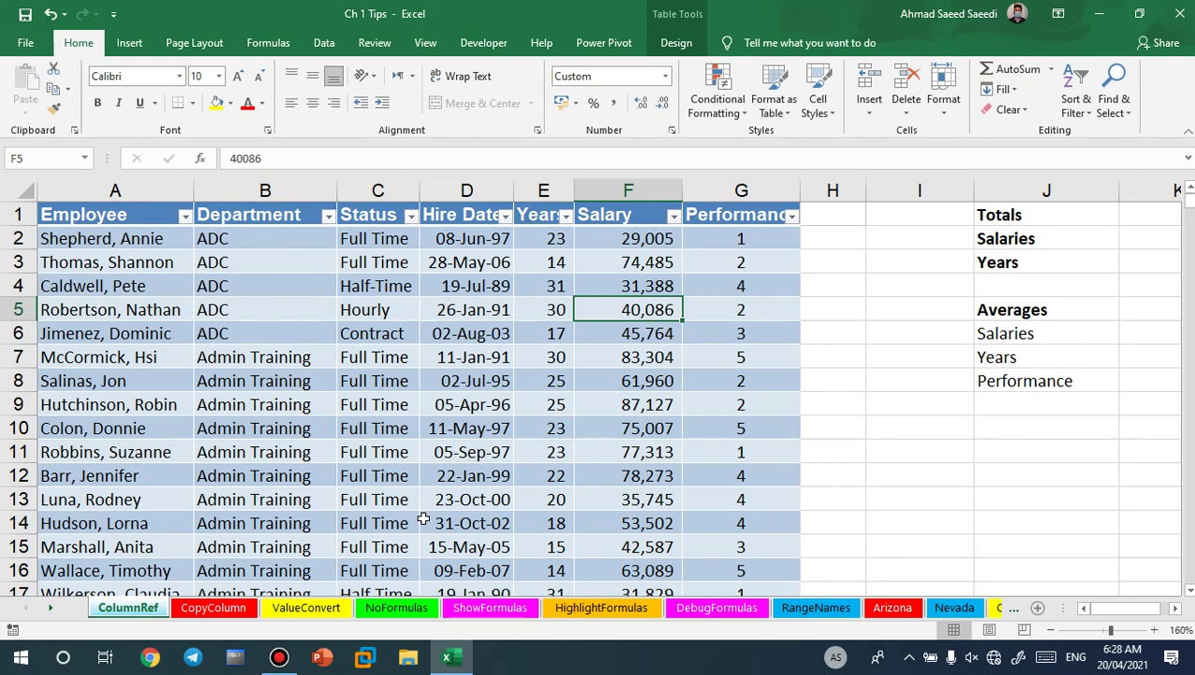
- Search the Start menu for Word and open the recent 'Excel final' document
key(super)
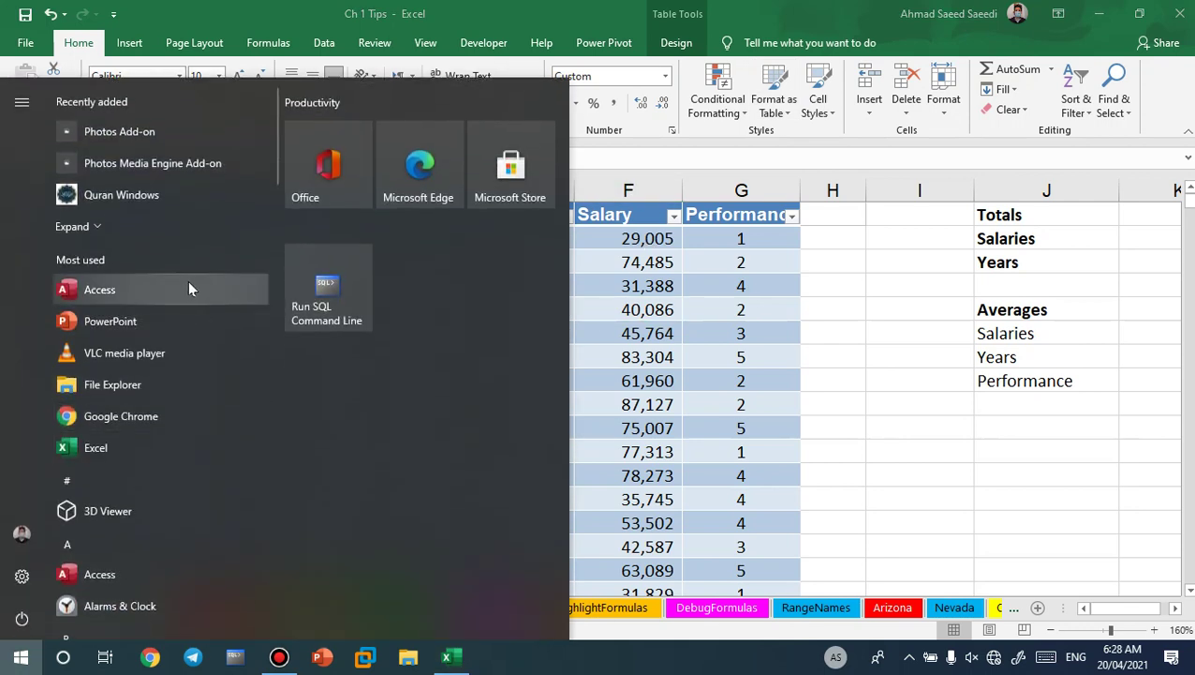
text(w)
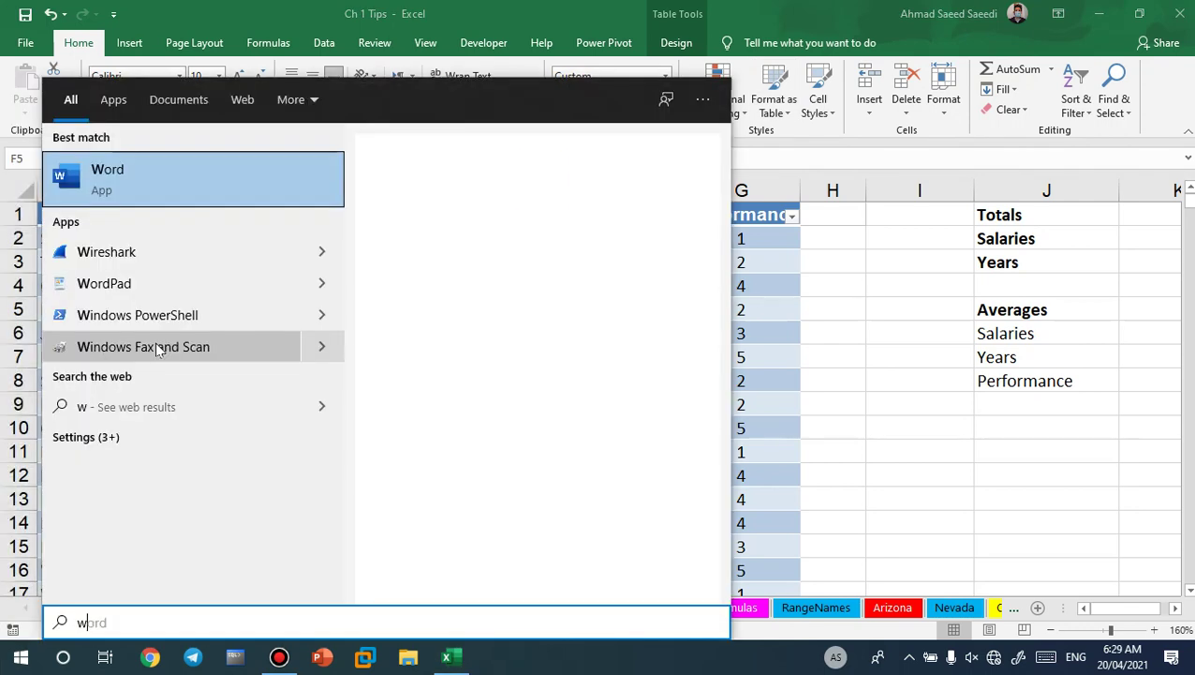
text(o)
right_click(109, 192)
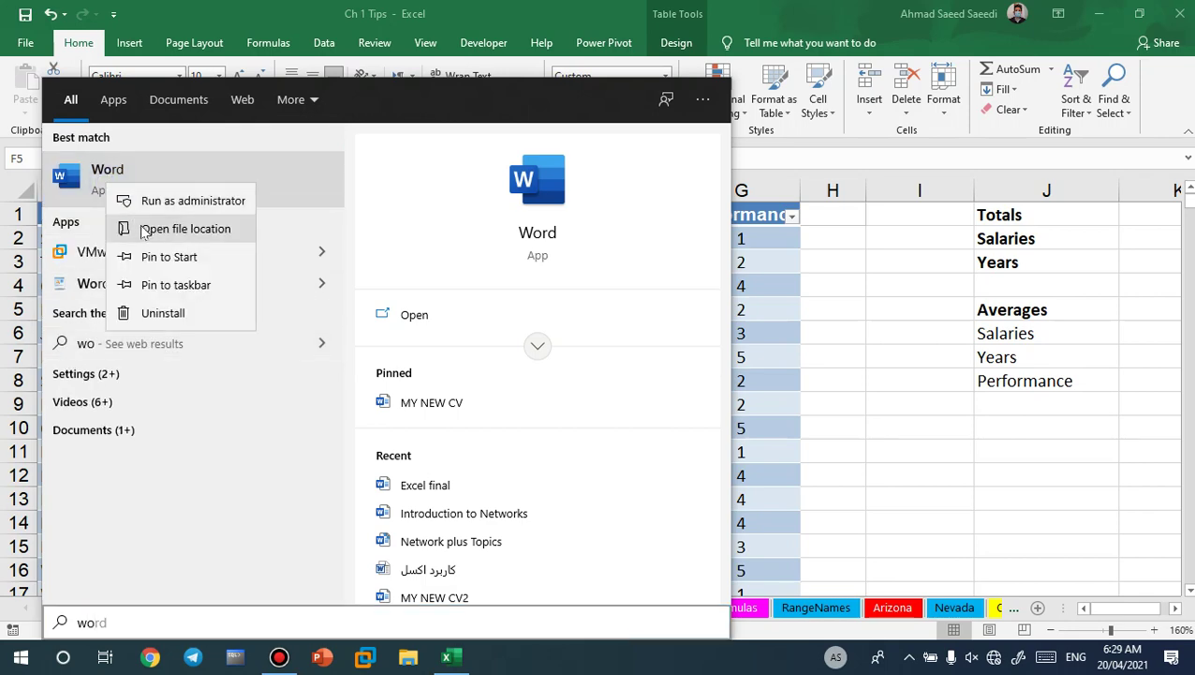
click(437, 486)
click(438, 487)
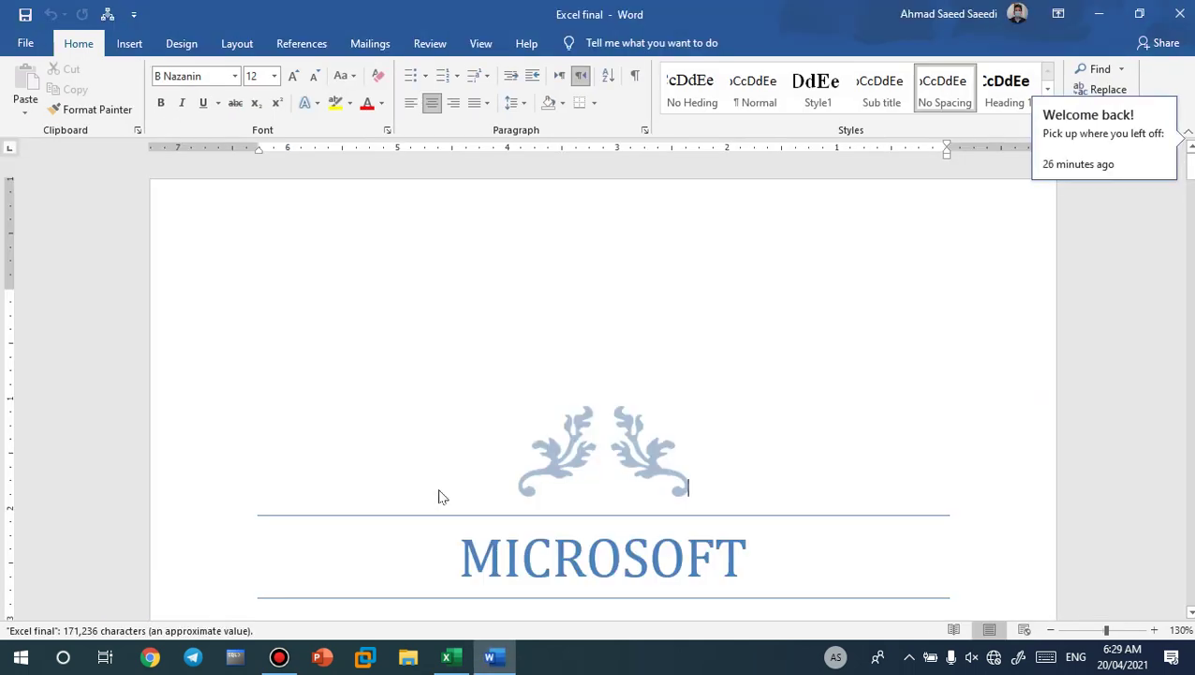
- Go from the Contents page to the section on converting a Range to a Table
click(863, 305)
scroll(841, 333, down, 1)
scroll(830, 328, down, 3)
scroll(830, 327, down, 5)
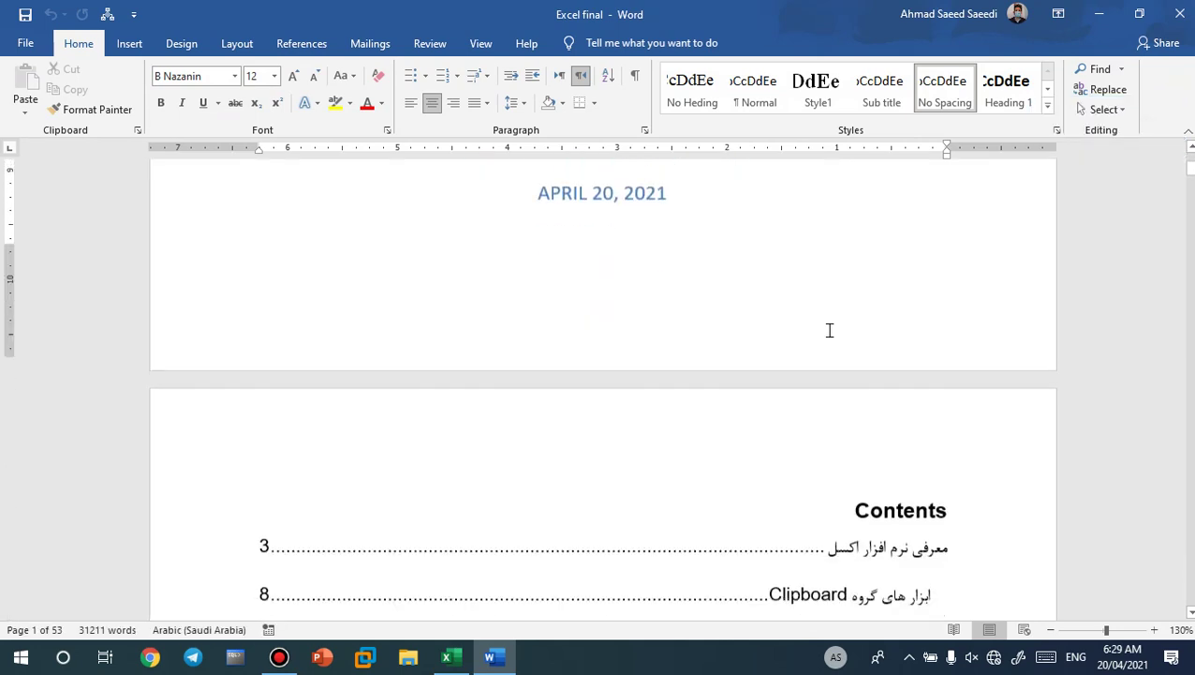
scroll(830, 329, down, 3)
scroll(827, 341, down, 3)
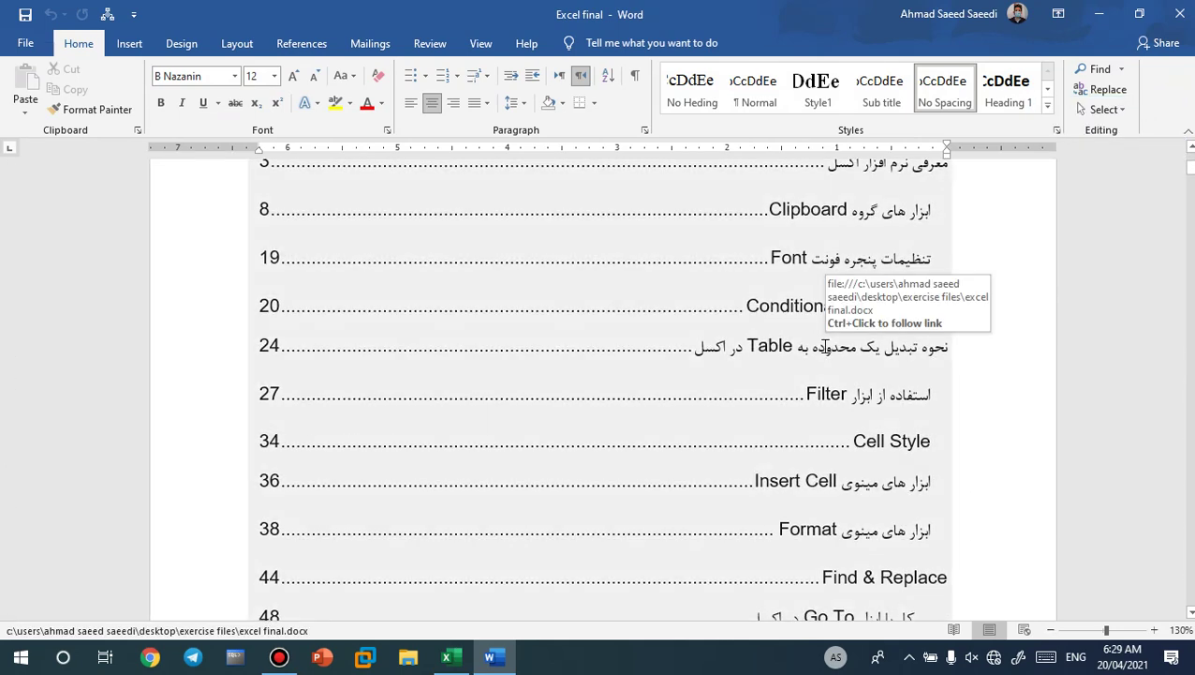
ctrl+click(794, 349)
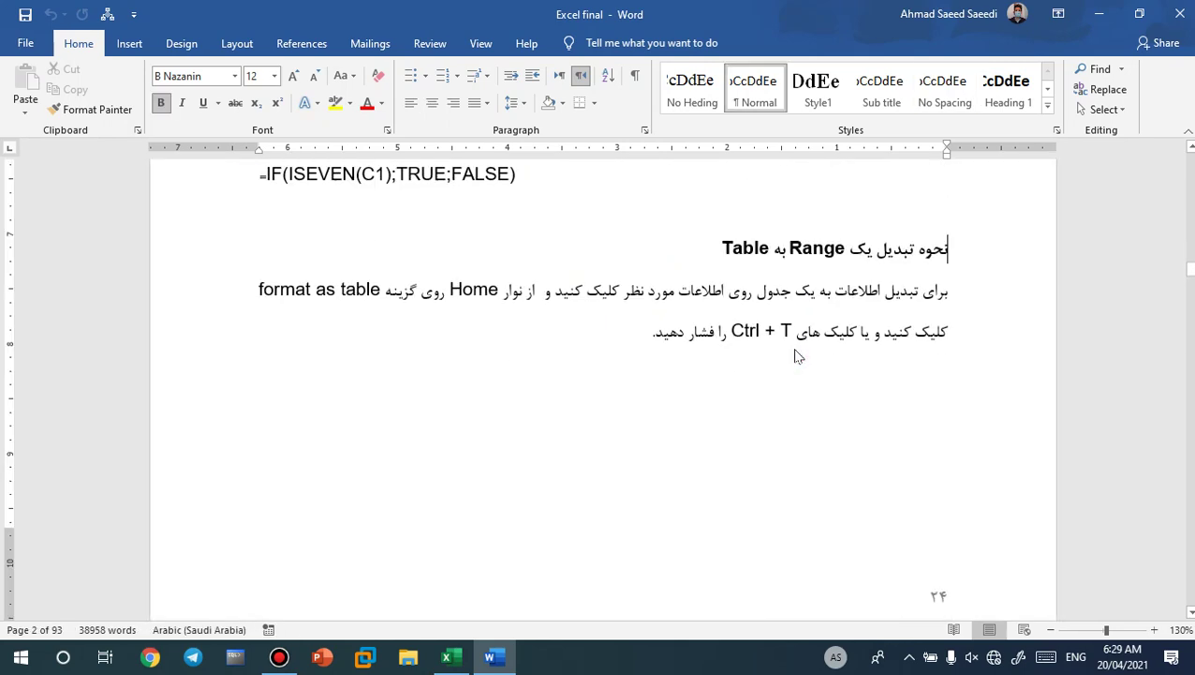
- Read through the Create Table pages down to the Table advantages list on page 27
scroll(790, 352, down, 1)
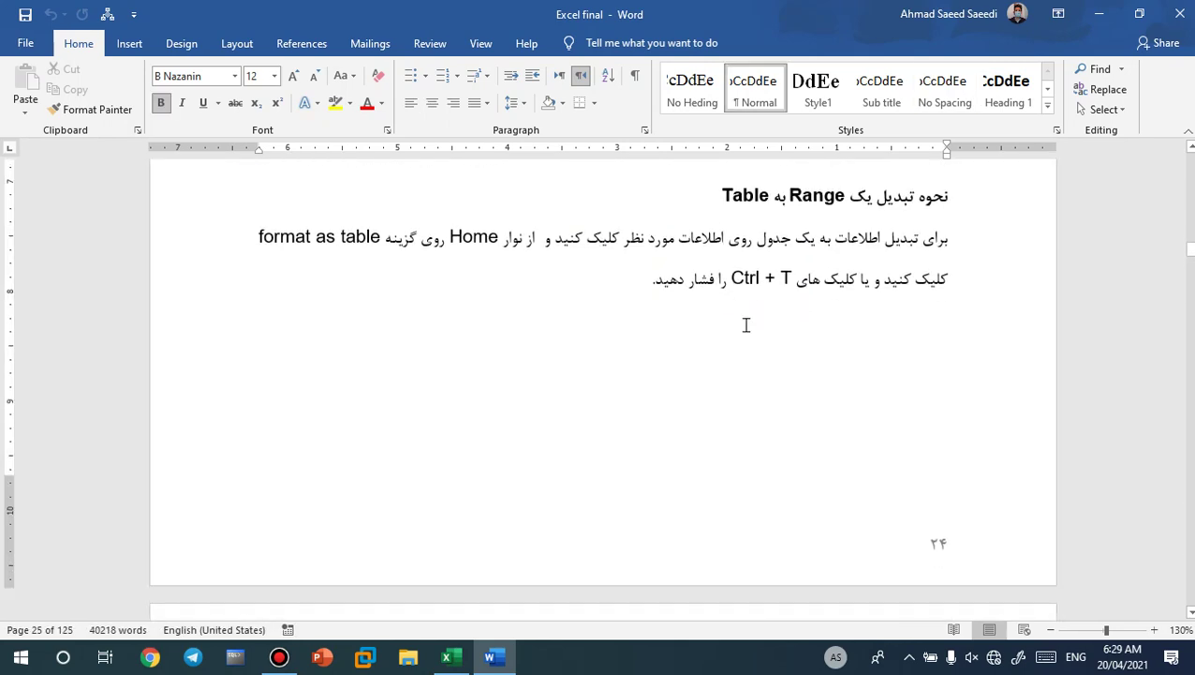
drag(731, 279, 785, 278)
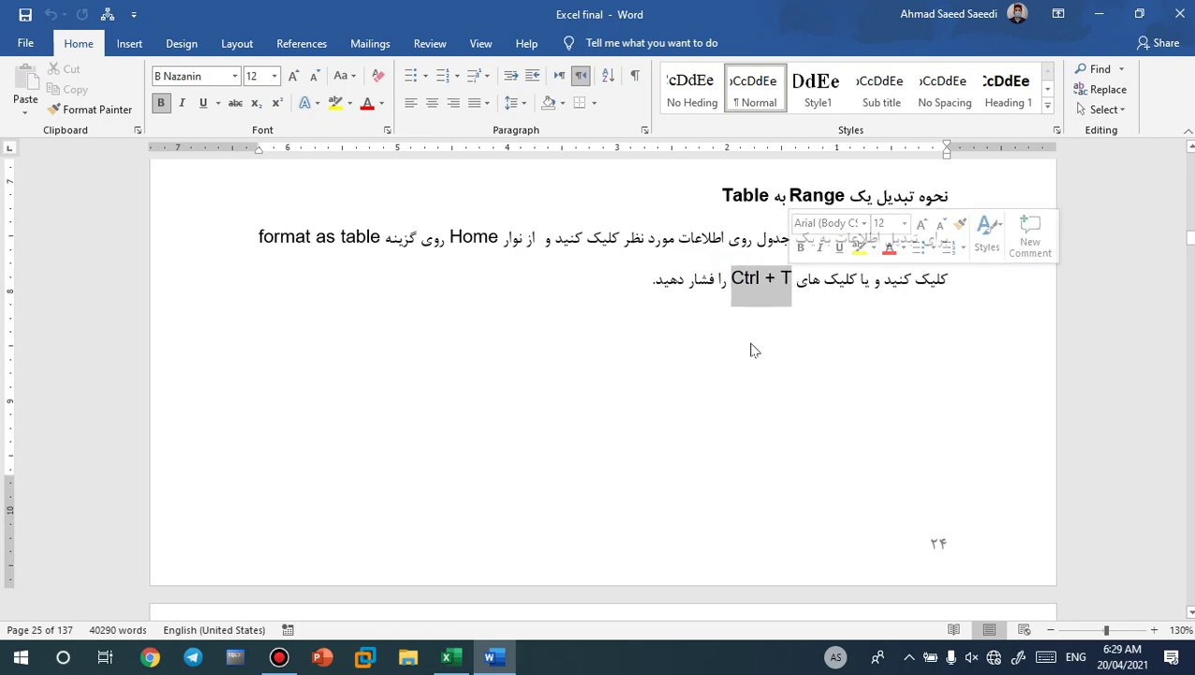
scroll(696, 403, down, 3)
scroll(694, 402, down, 3)
scroll(695, 402, down, 3)
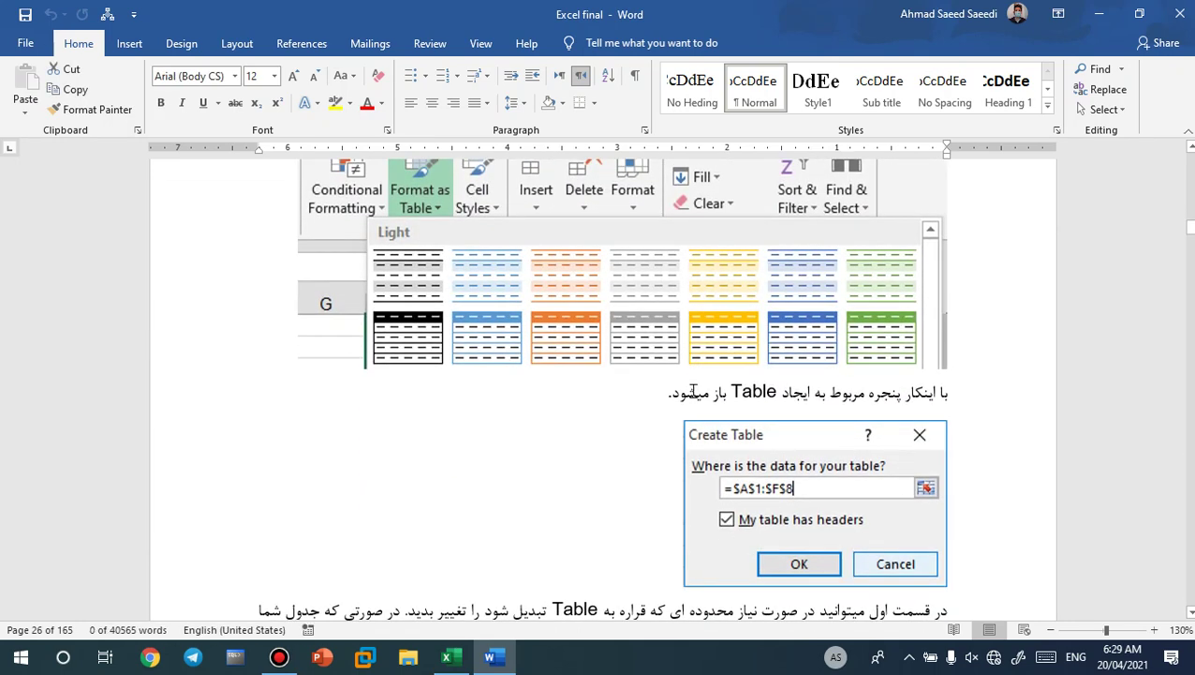
scroll(691, 394, down, 3)
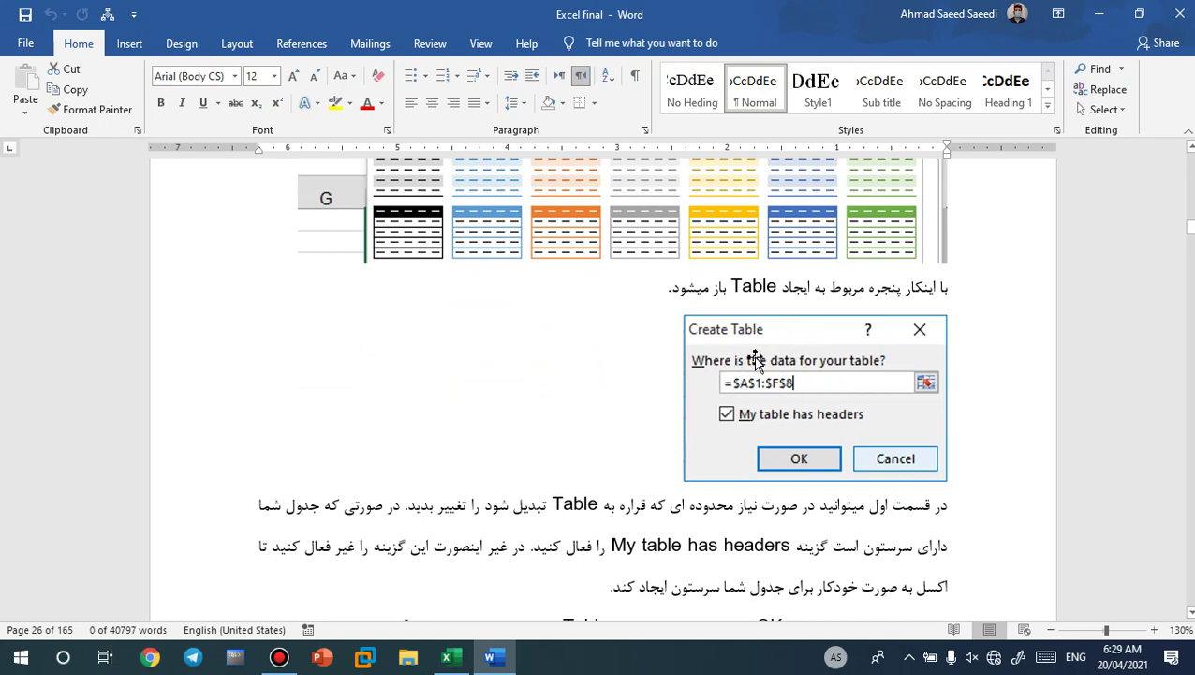
scroll(755, 356, down, 3)
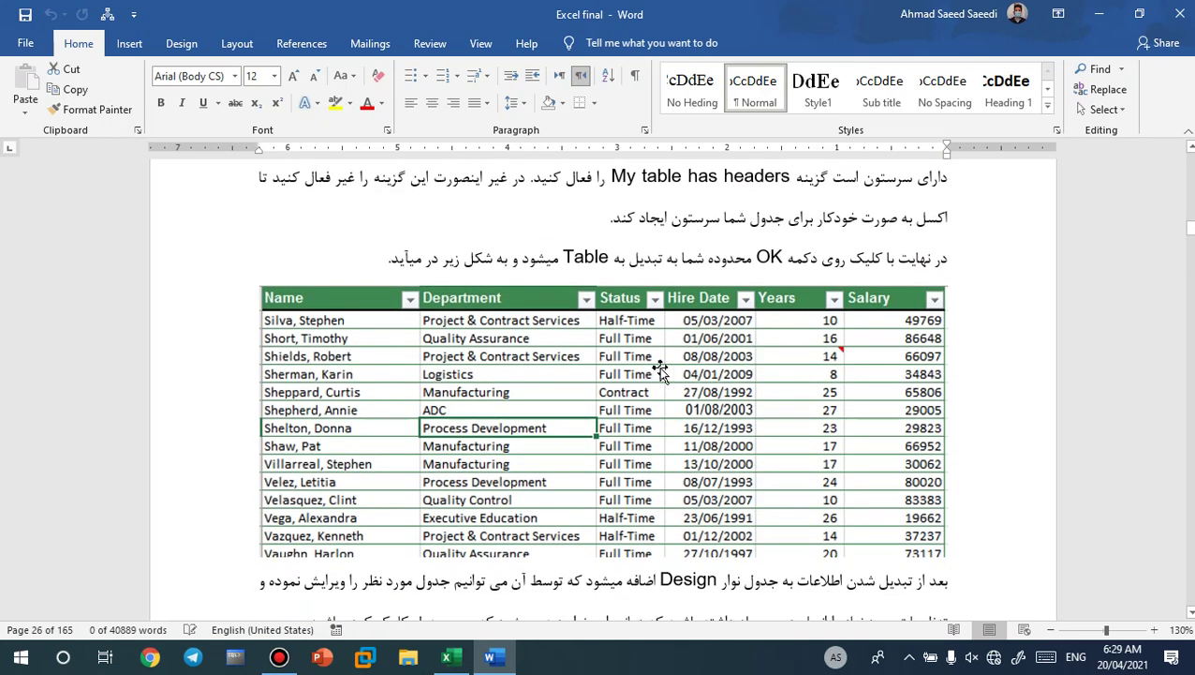
scroll(730, 386, down, 1)
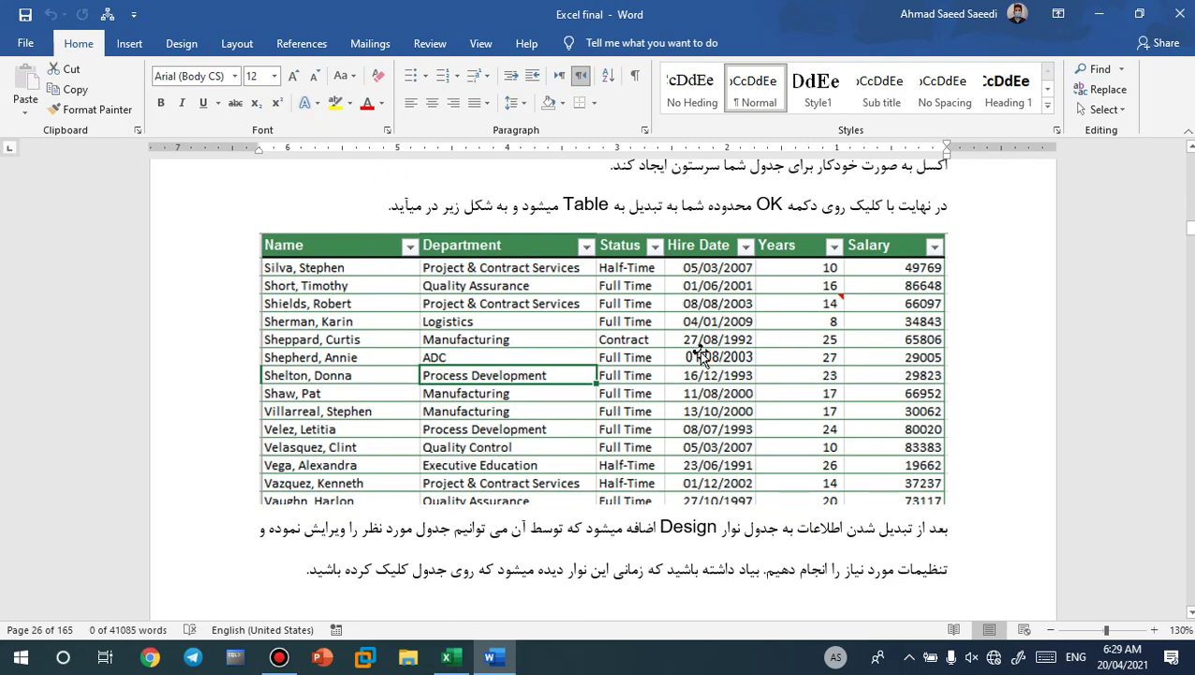
scroll(704, 361, down, 1)
scroll(698, 370, down, 2)
scroll(694, 372, down, 3)
scroll(693, 372, down, 1)
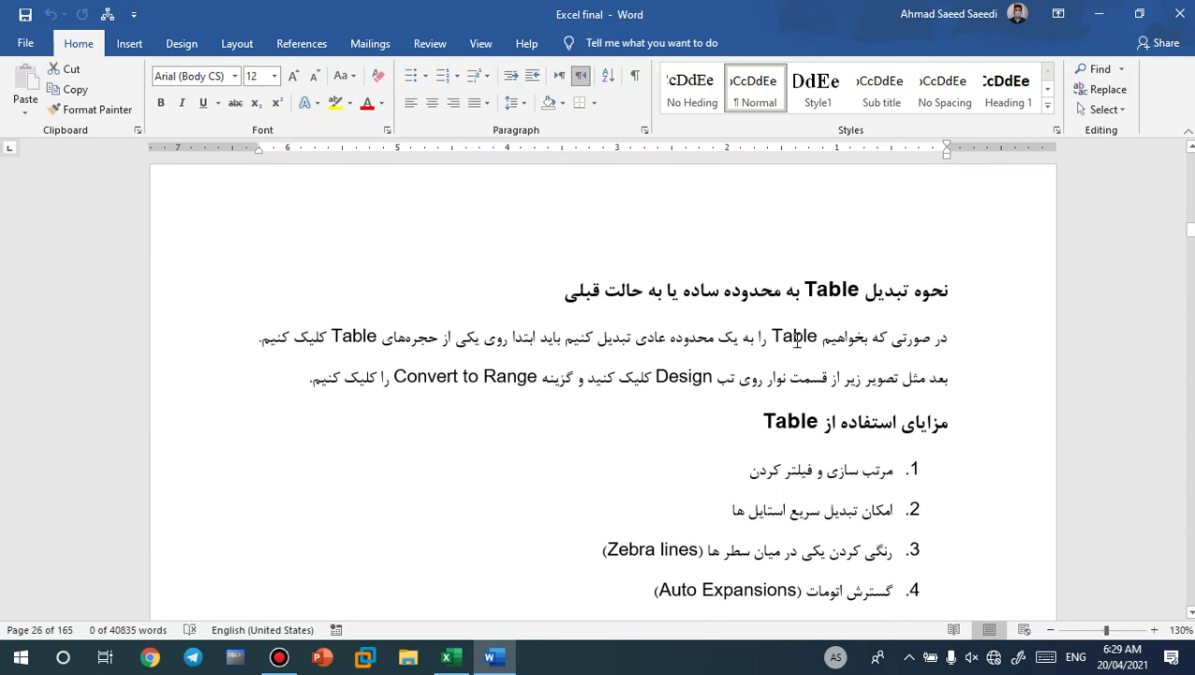
scroll(694, 372, down, 2)
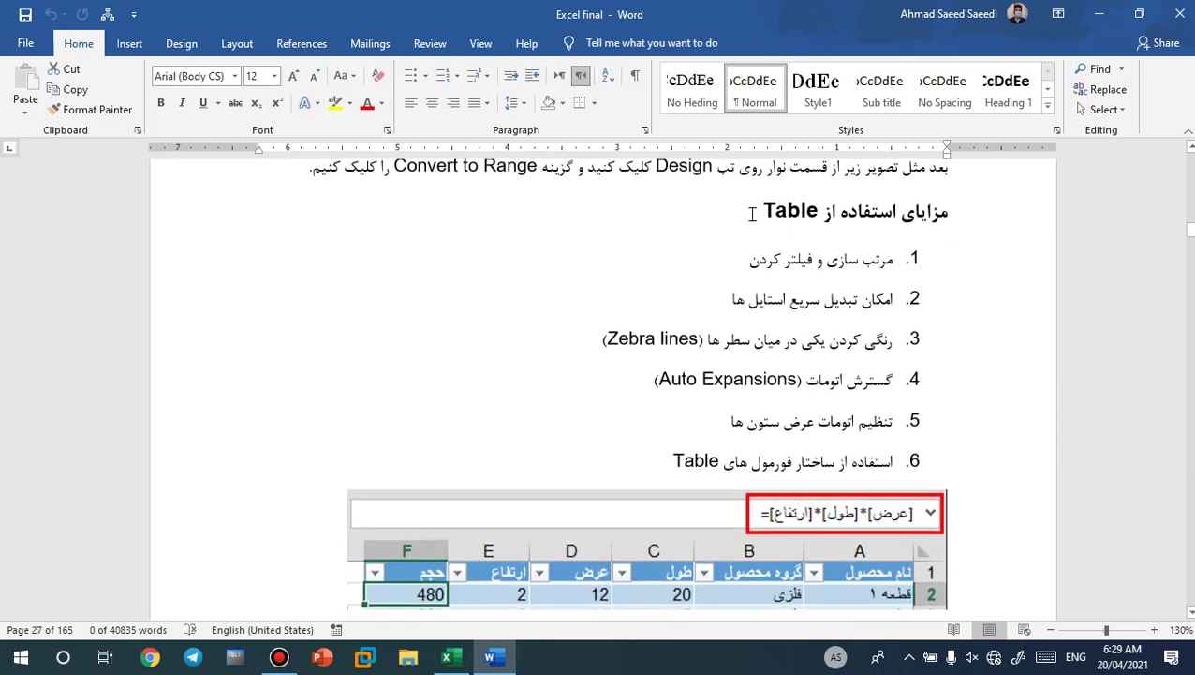
- Highlight the Table advantages heading and items 7–10, then return to the Ch 1 Tips workbook
drag(752, 214, 965, 210)
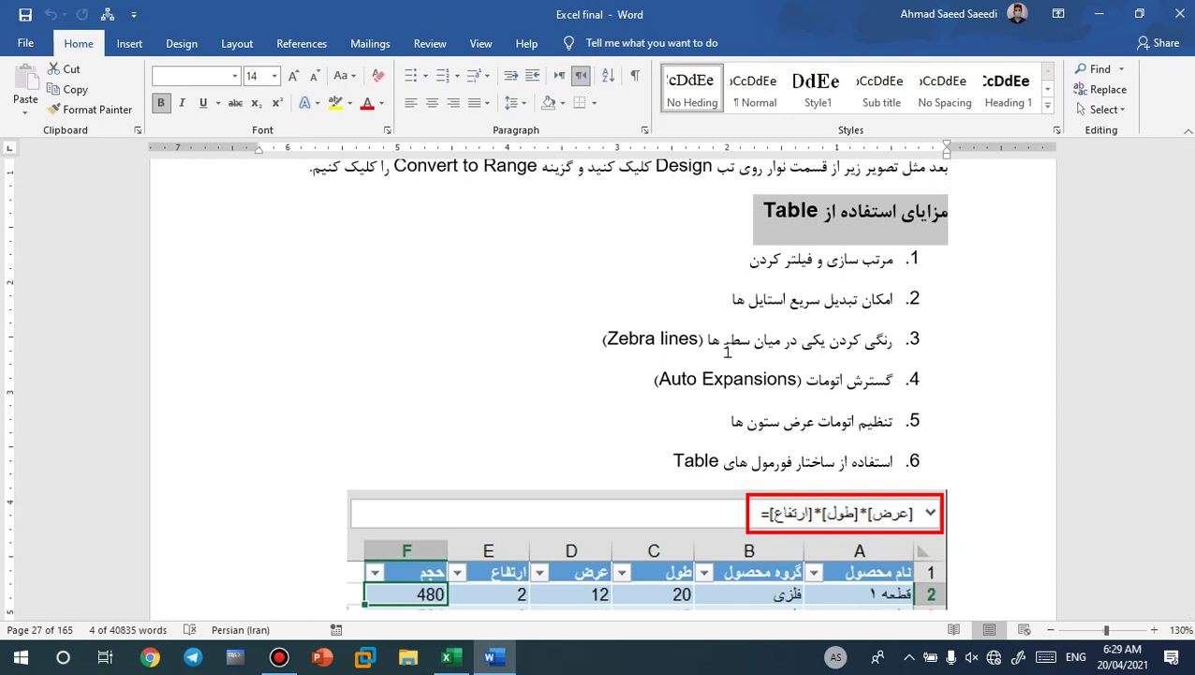
scroll(787, 365, down, 1)
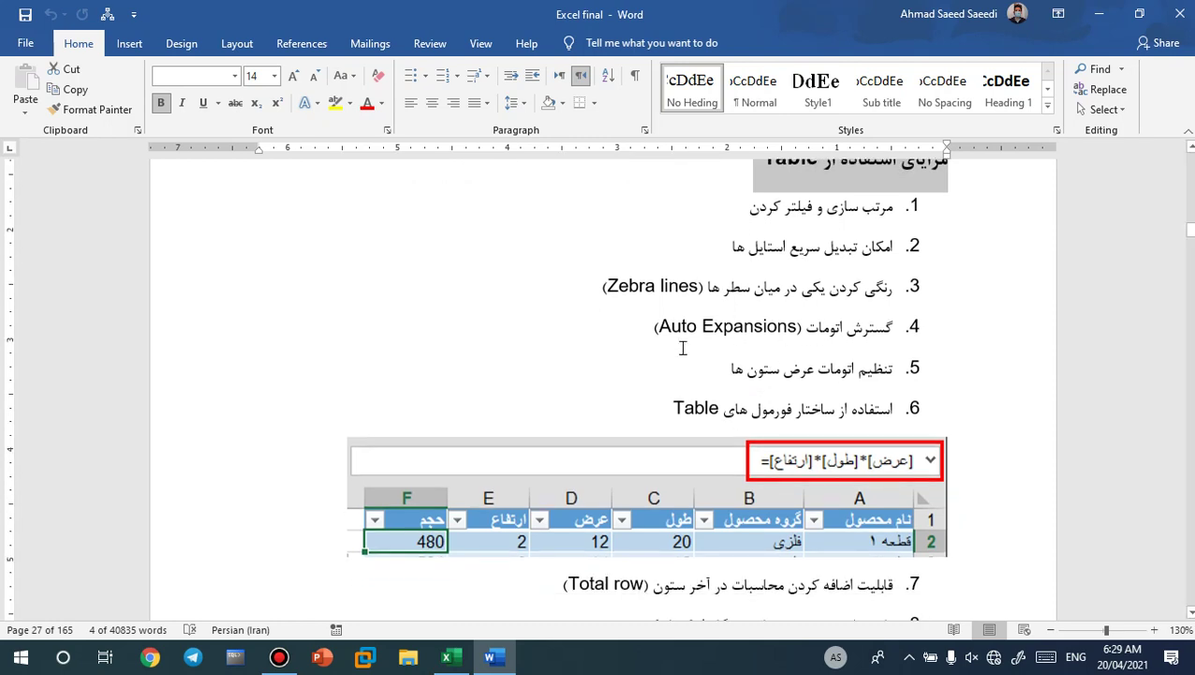
scroll(849, 330, down, 2)
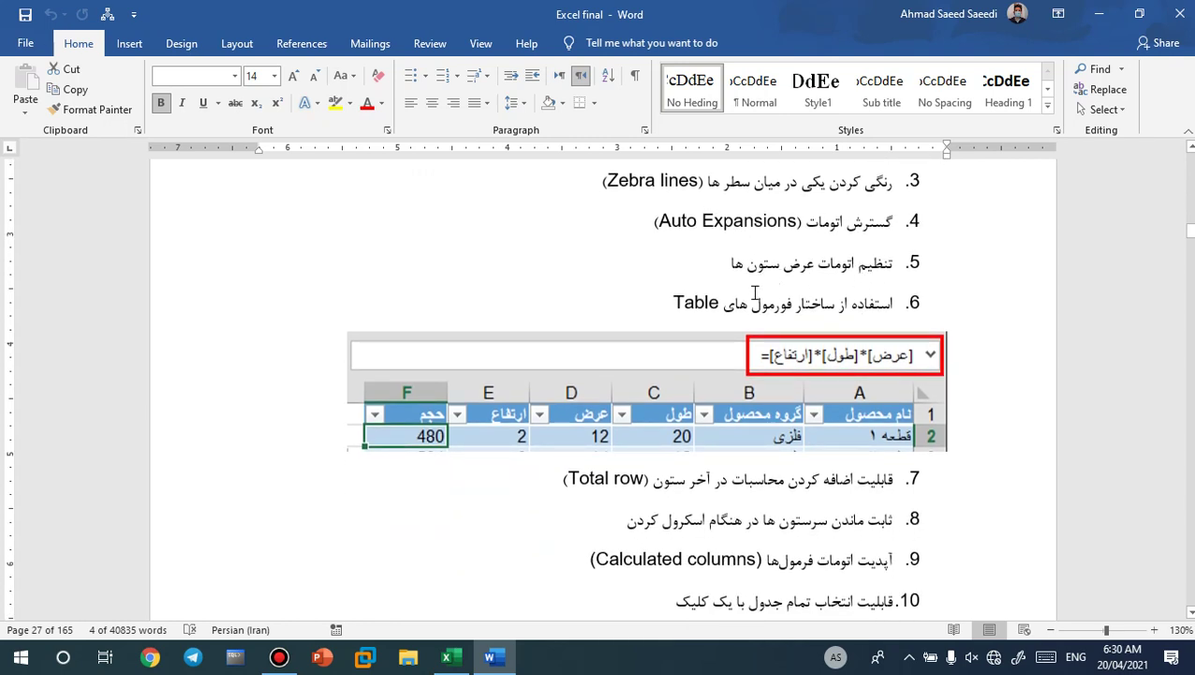
scroll(670, 306, down, 4)
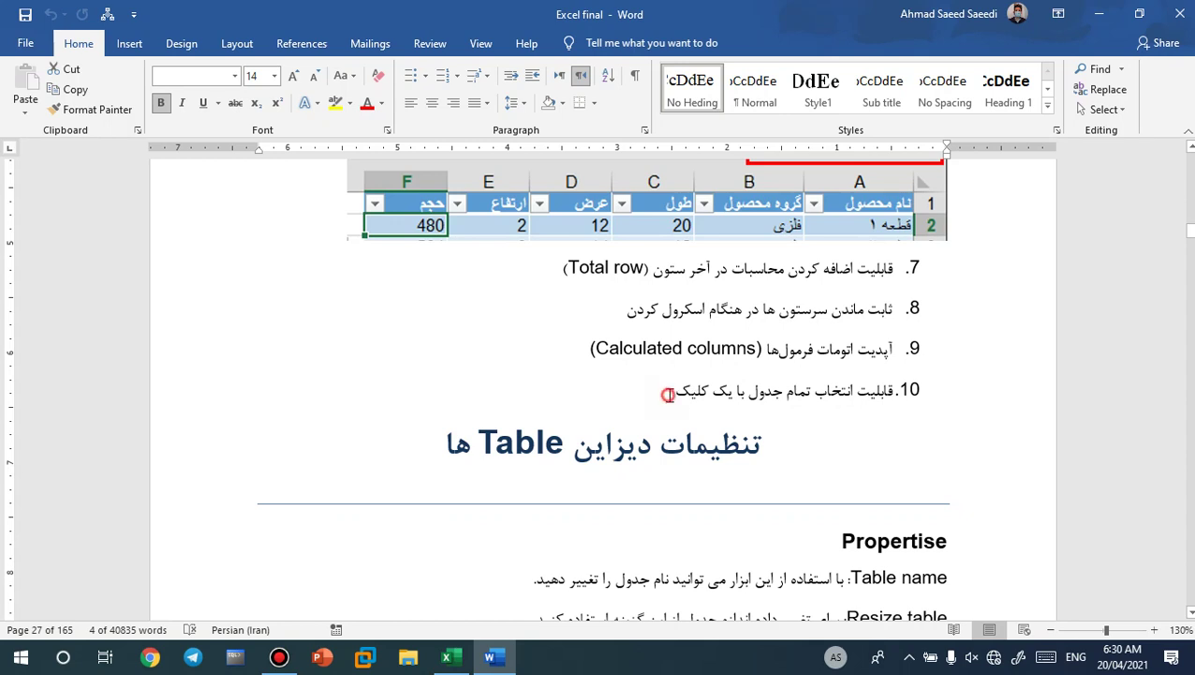
drag(671, 394, 897, 271)
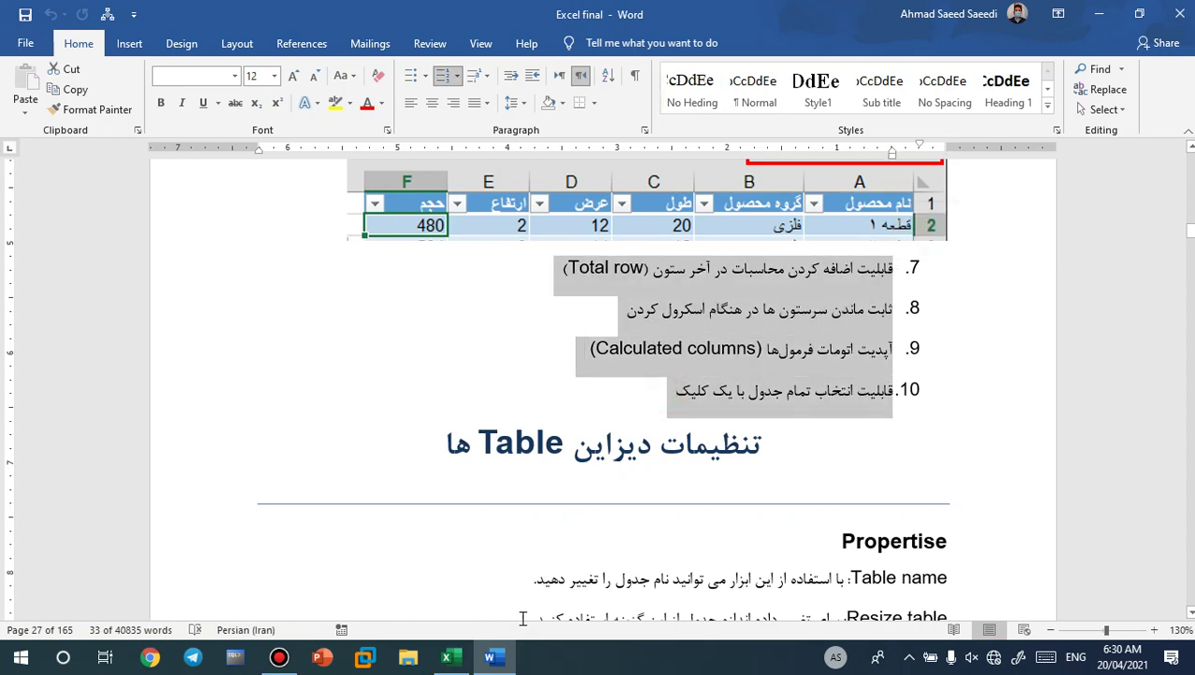
click(447, 656)
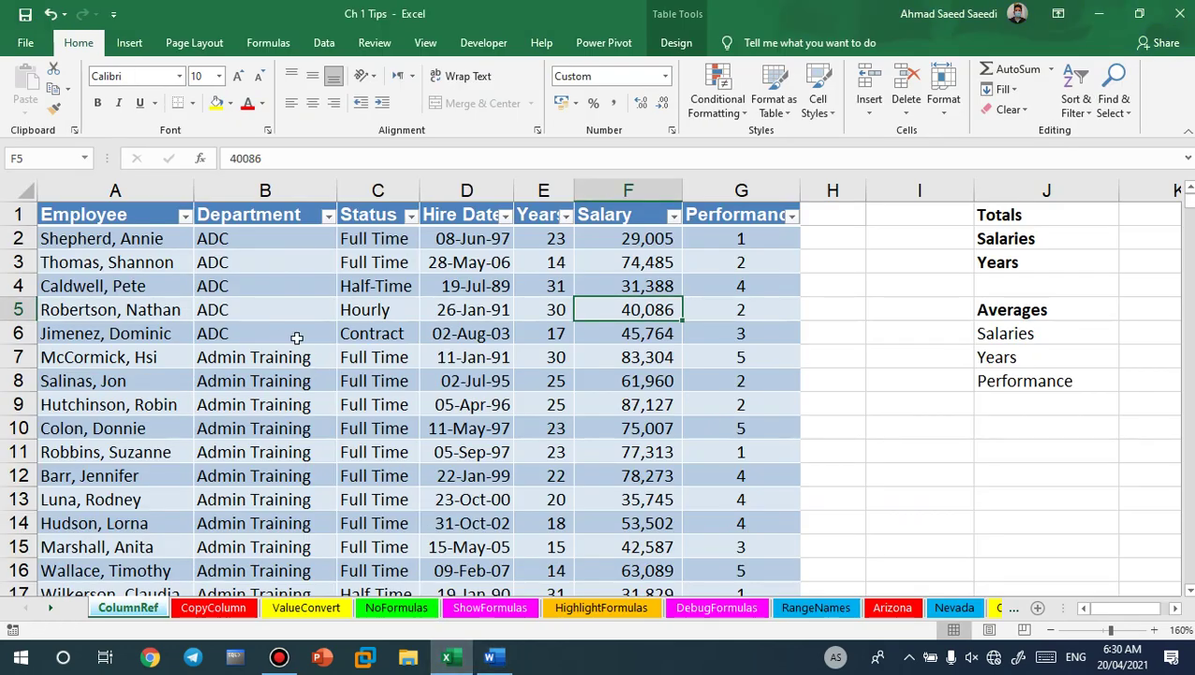
- Check the Employee column's filter options in Table1 and leave cell A3 selected
click(270, 311)
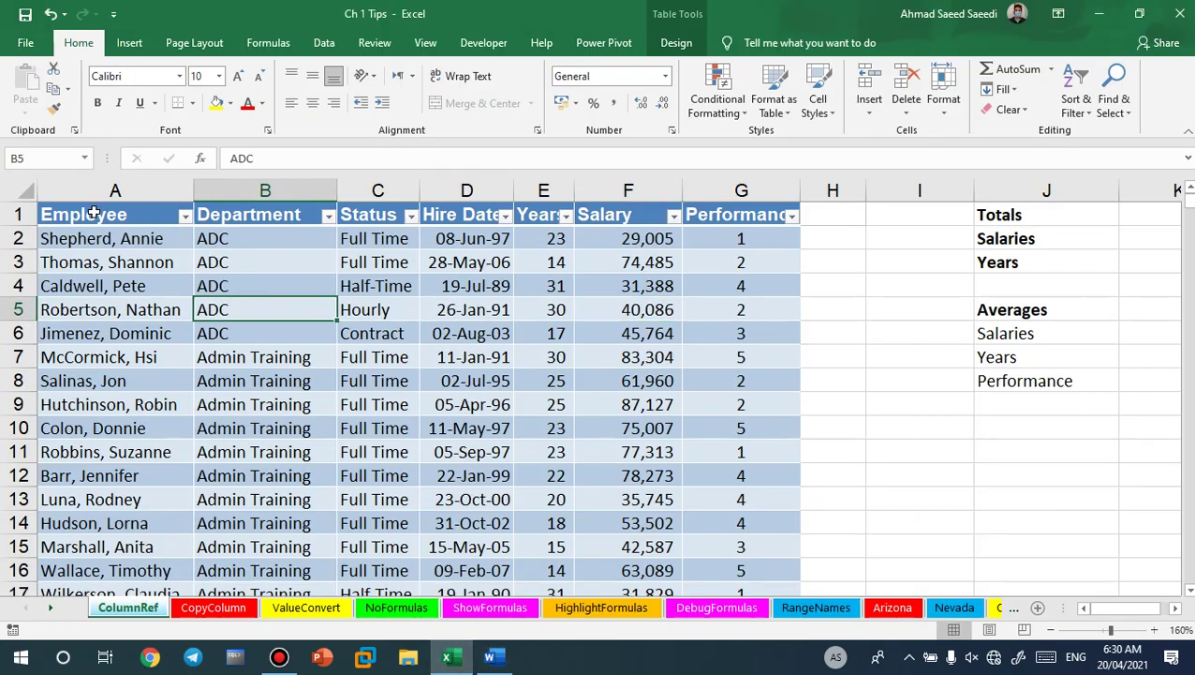
drag(94, 214, 775, 208)
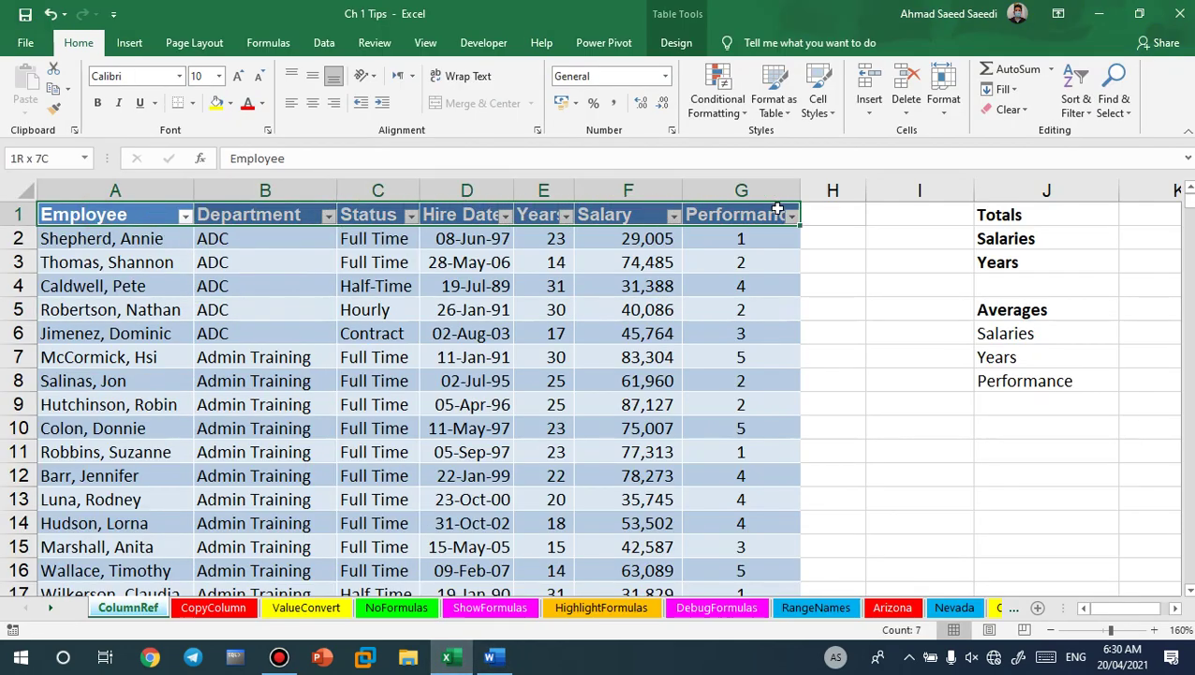
click(214, 259)
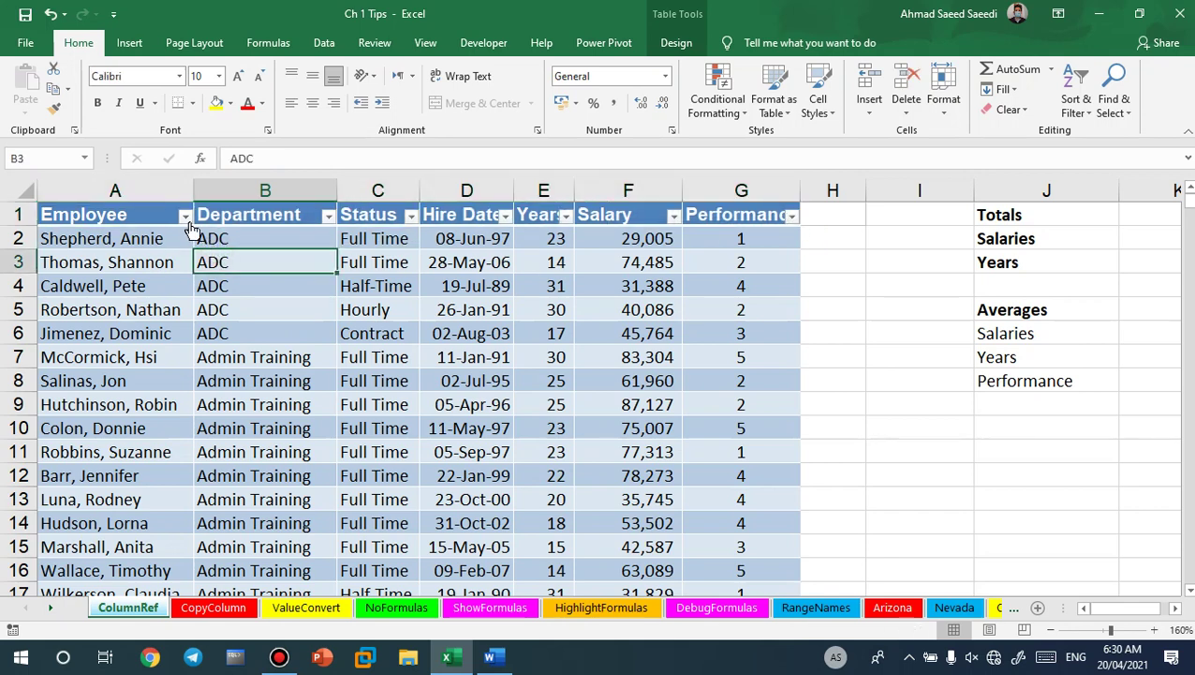
click(185, 217)
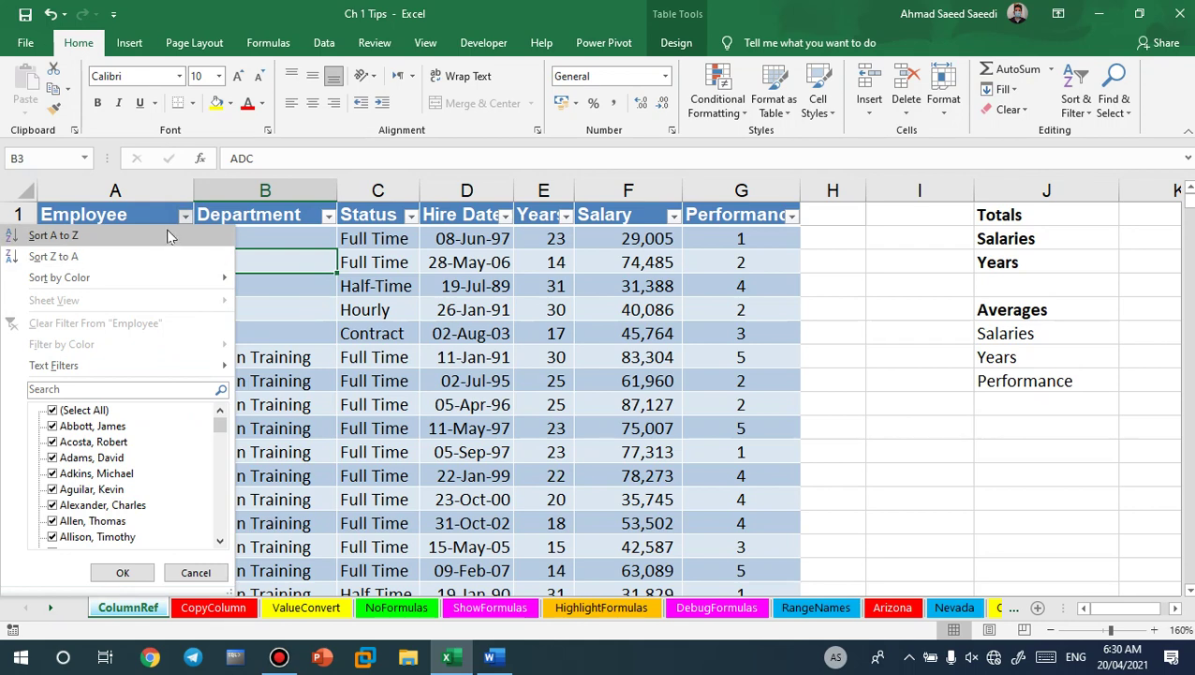
click(123, 572)
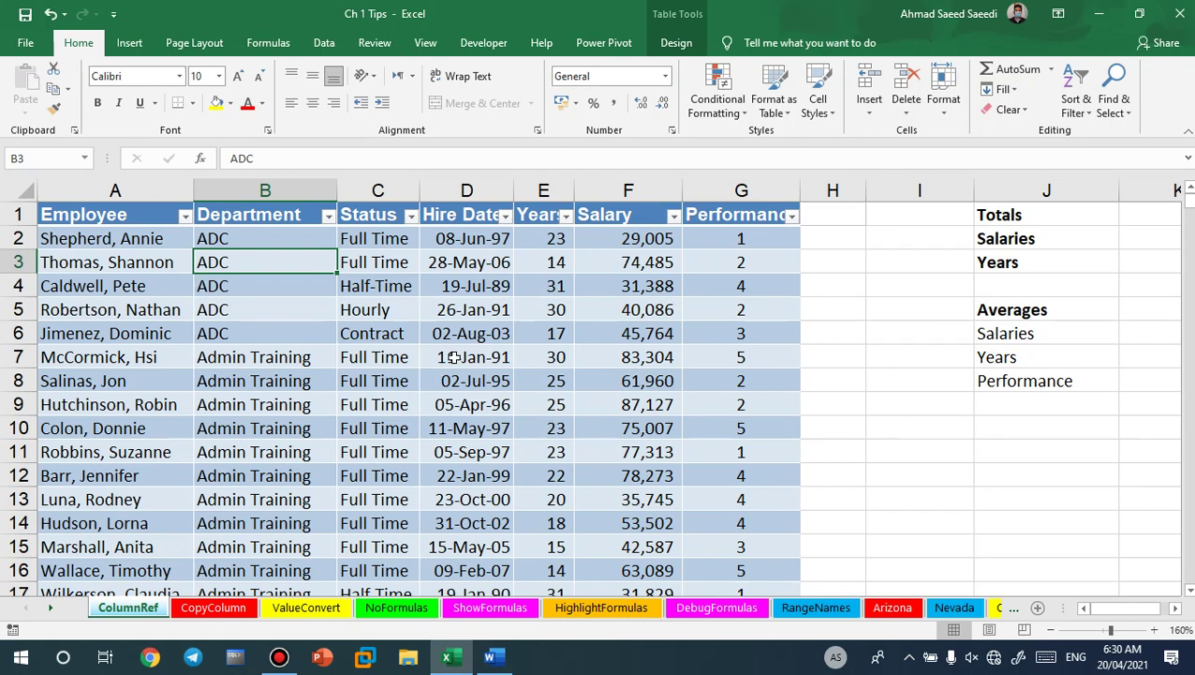
click(18, 239)
click(19, 263)
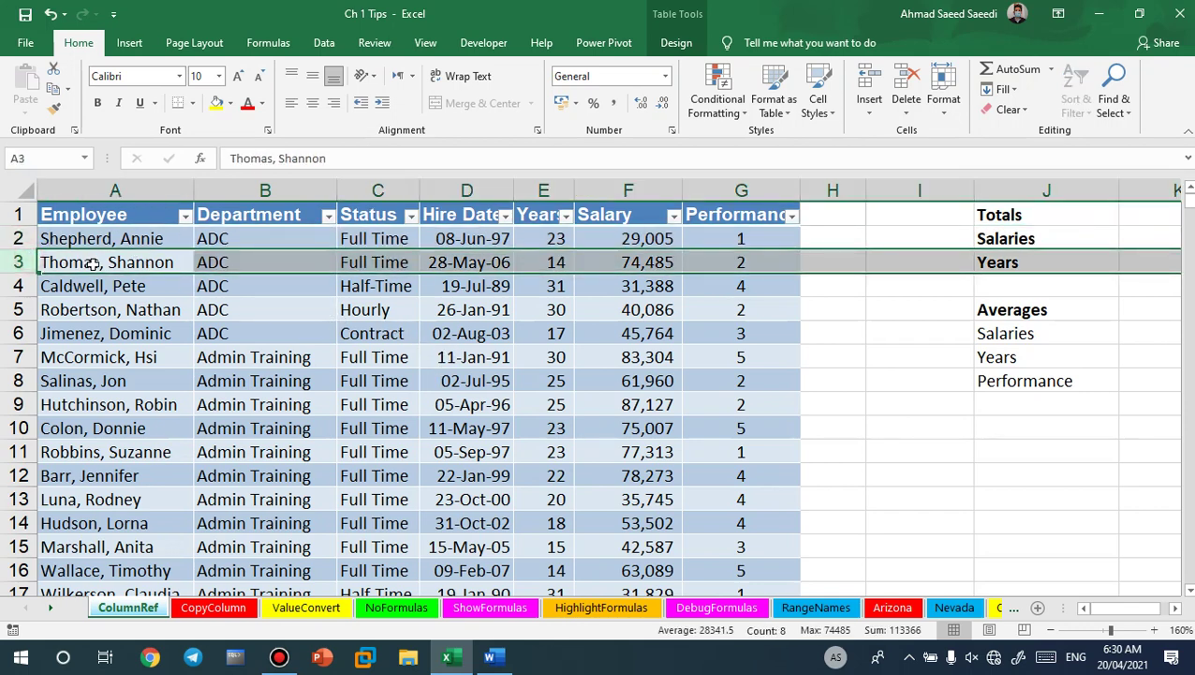
click(94, 264)
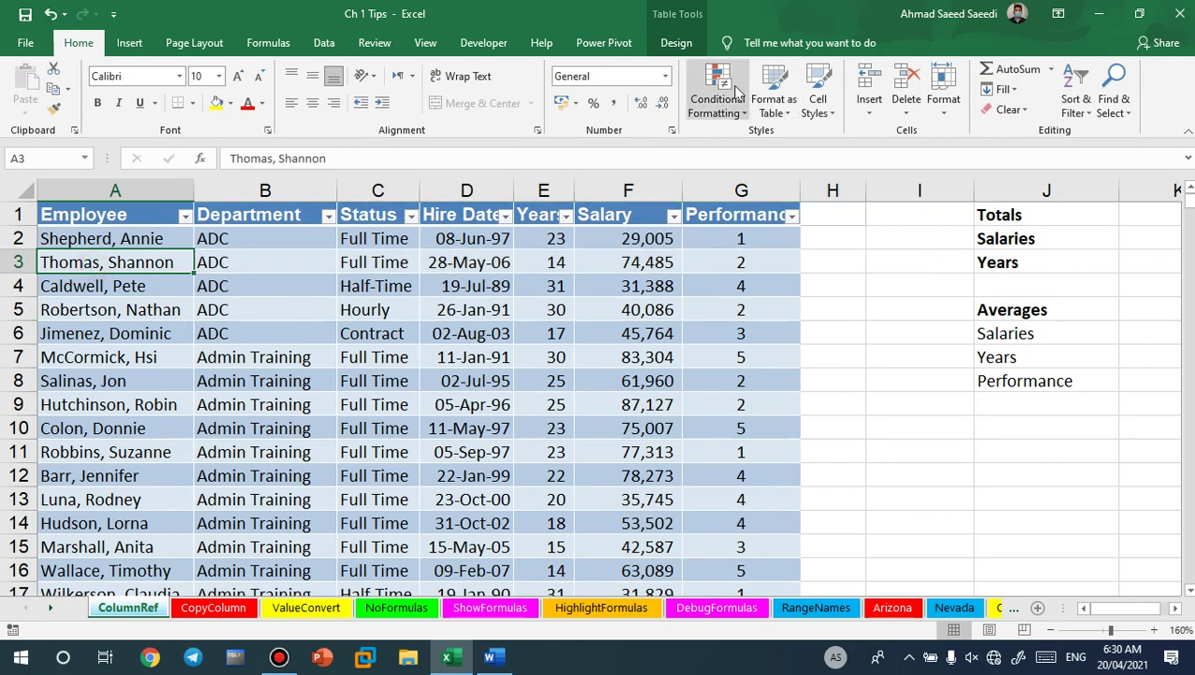
- Apply the black and grey Medium table style from Table Design
click(676, 42)
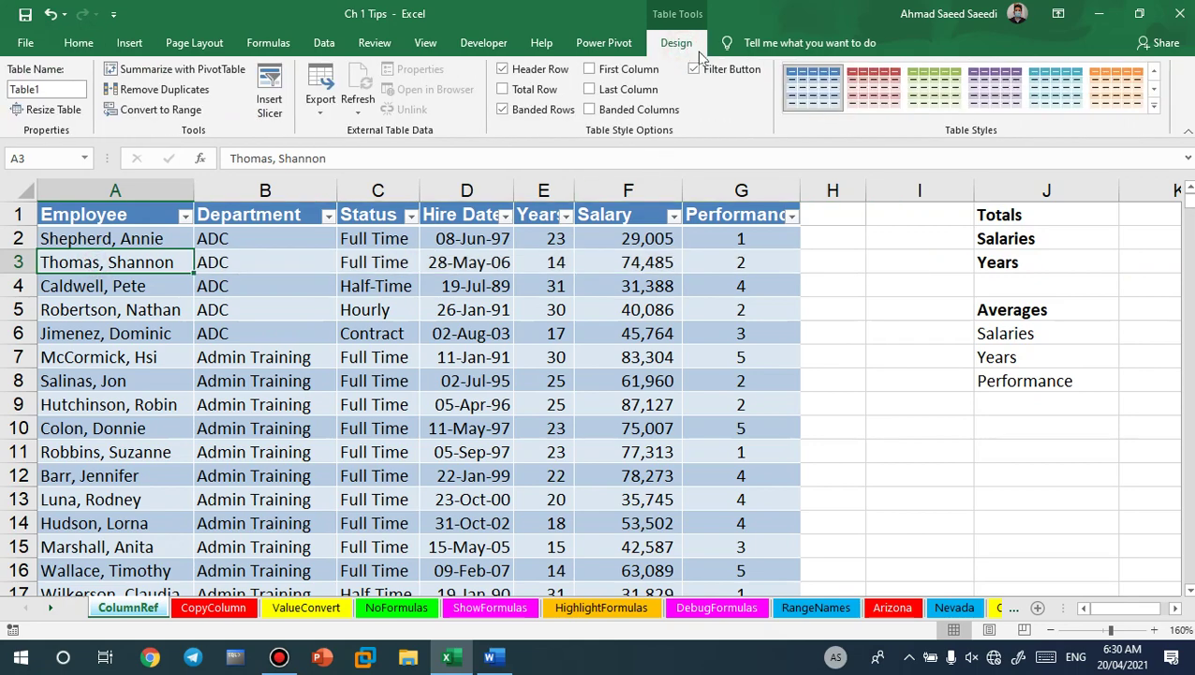
click(1155, 110)
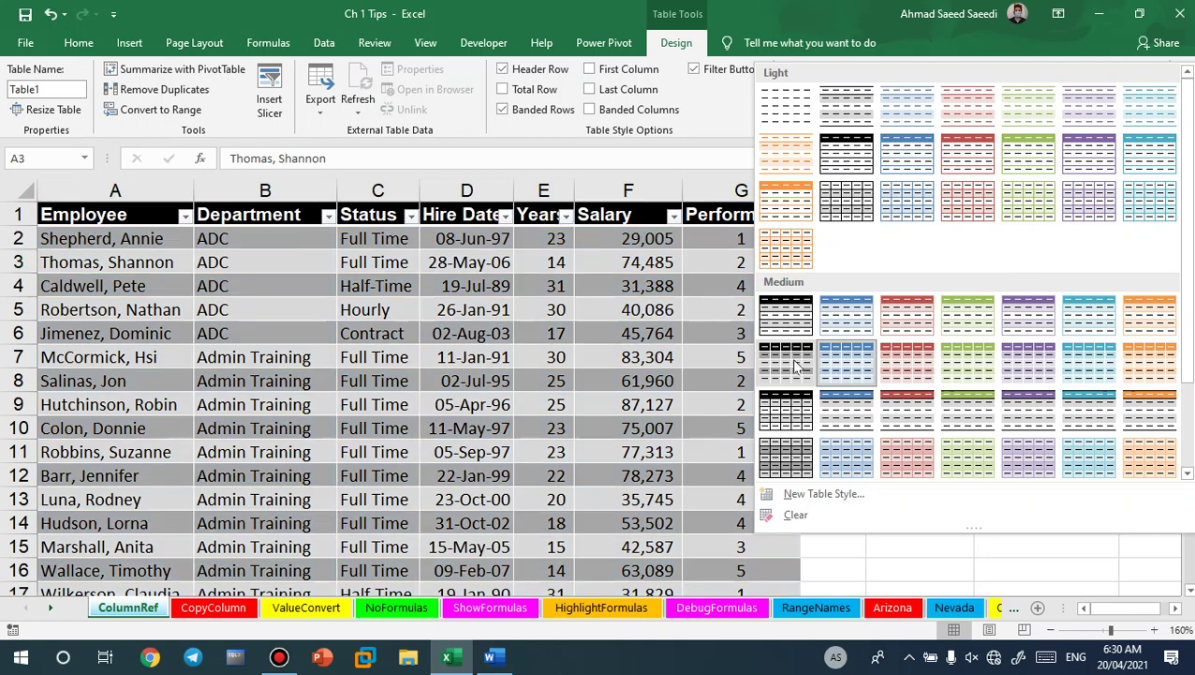
click(795, 365)
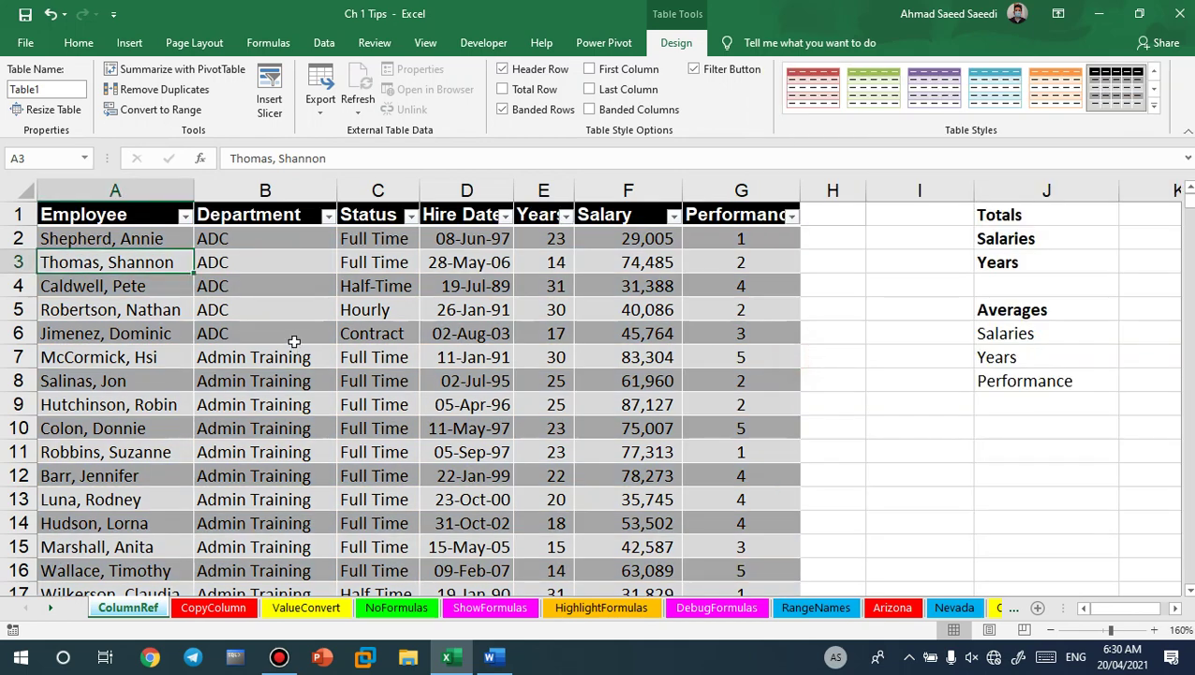
- Give columns A to G the same wider width, then narrow the Hire Date column
ctrl+scroll(293, 341, up, 2)
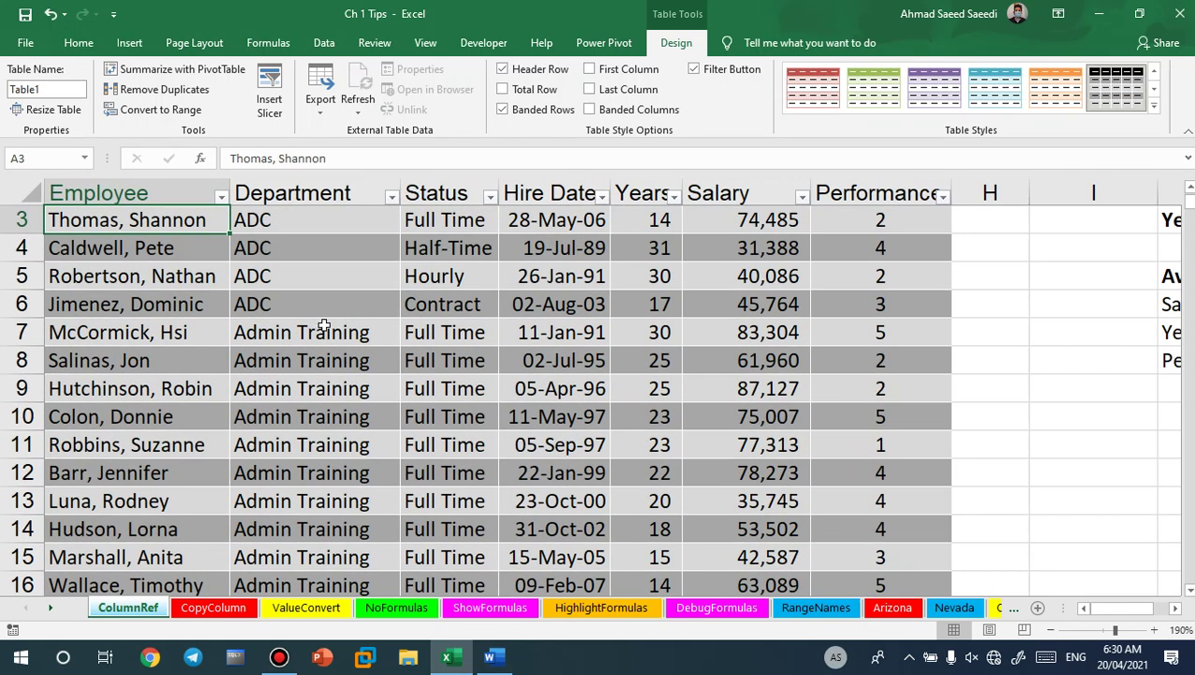
scroll(305, 281, up, 1)
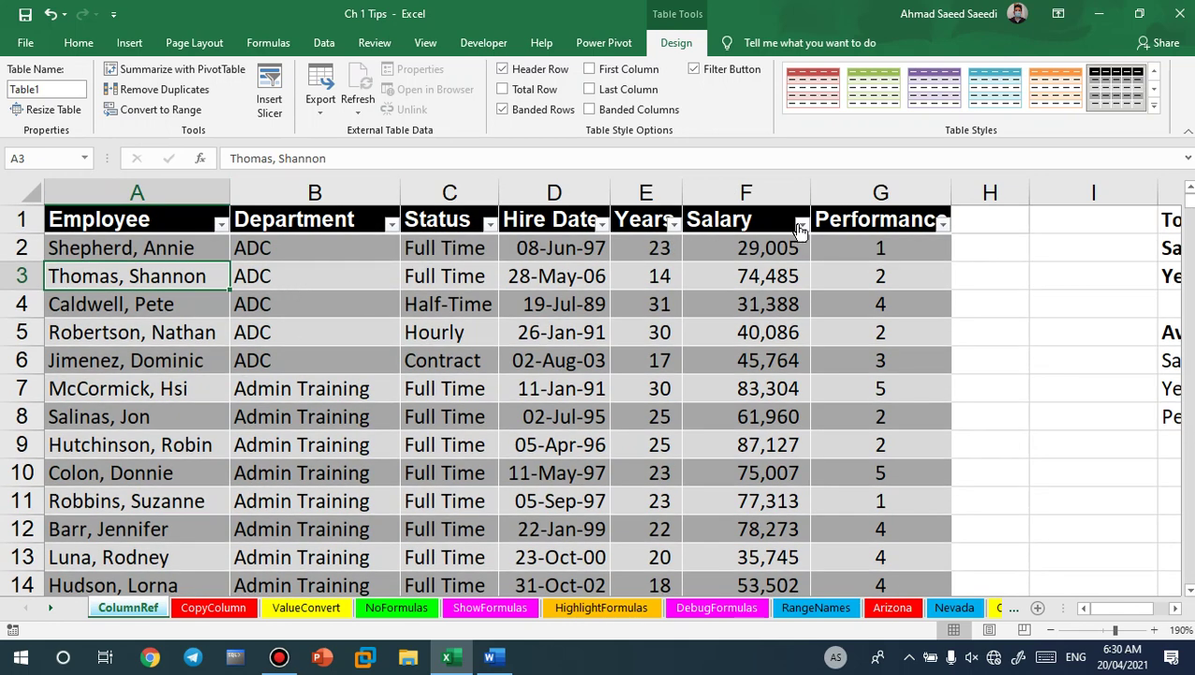
drag(901, 185, 191, 184)
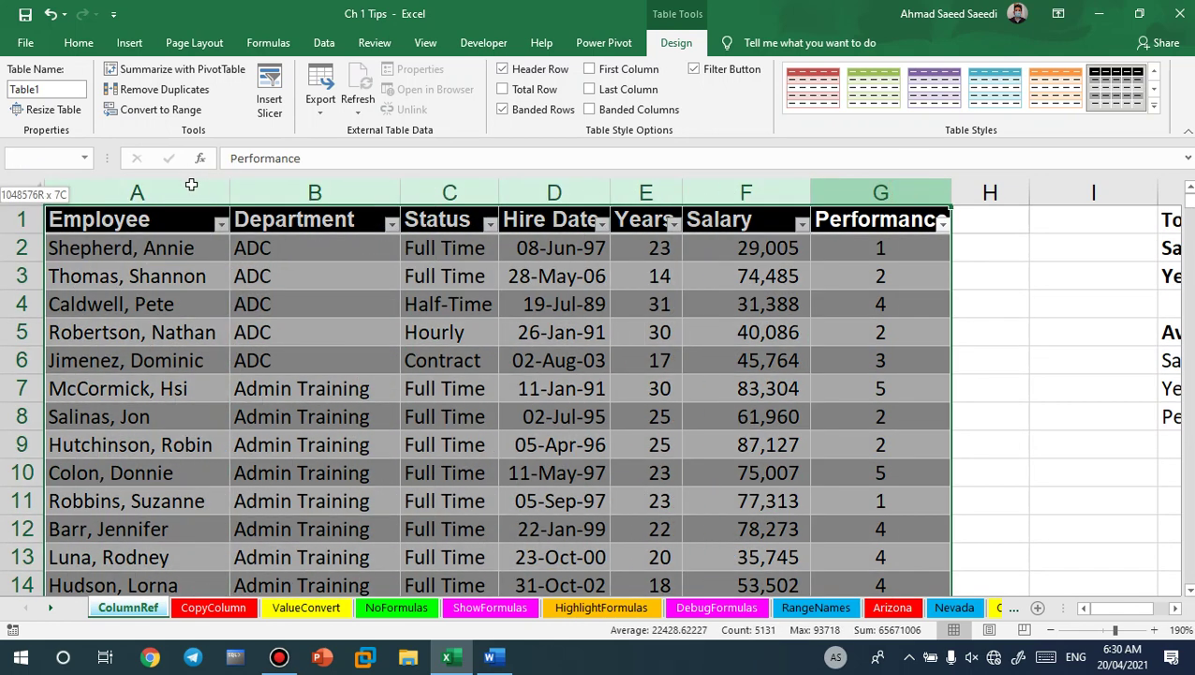
drag(397, 190, 415, 190)
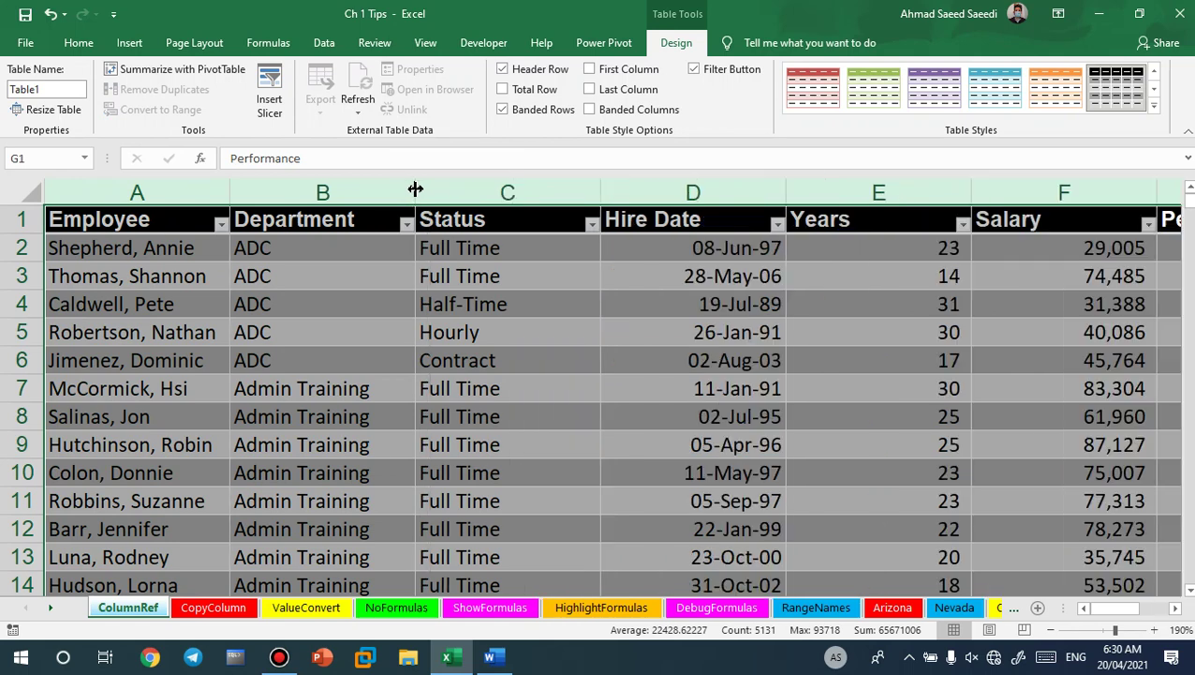
click(717, 298)
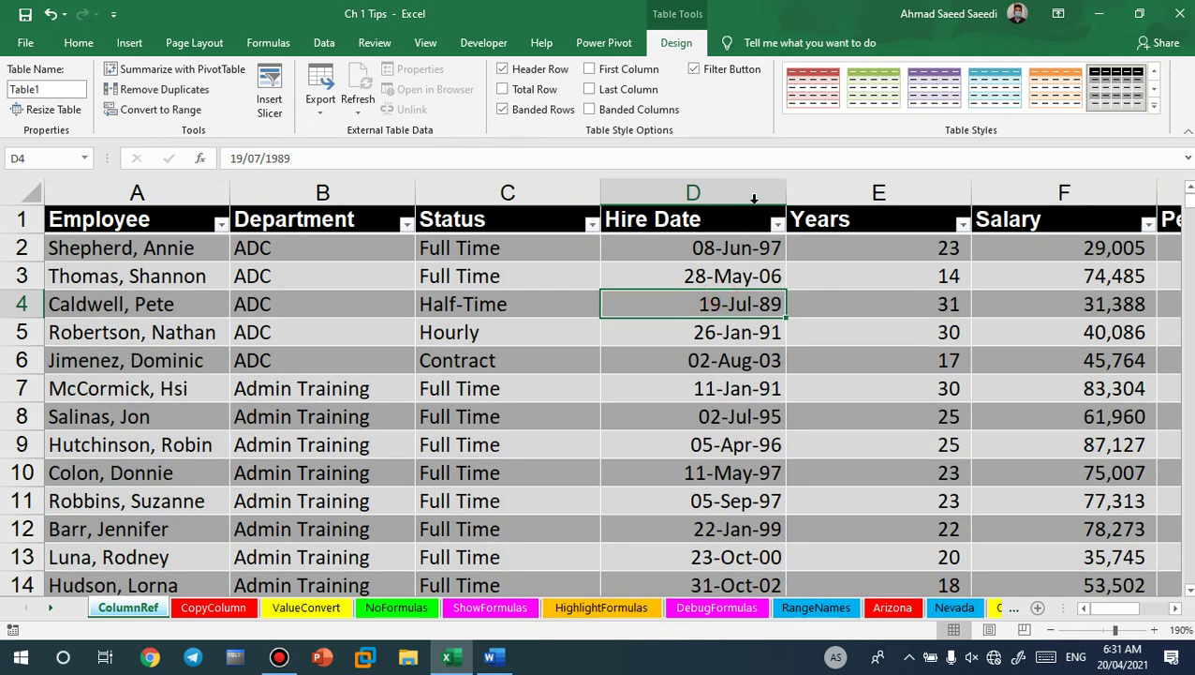
drag(783, 191, 766, 190)
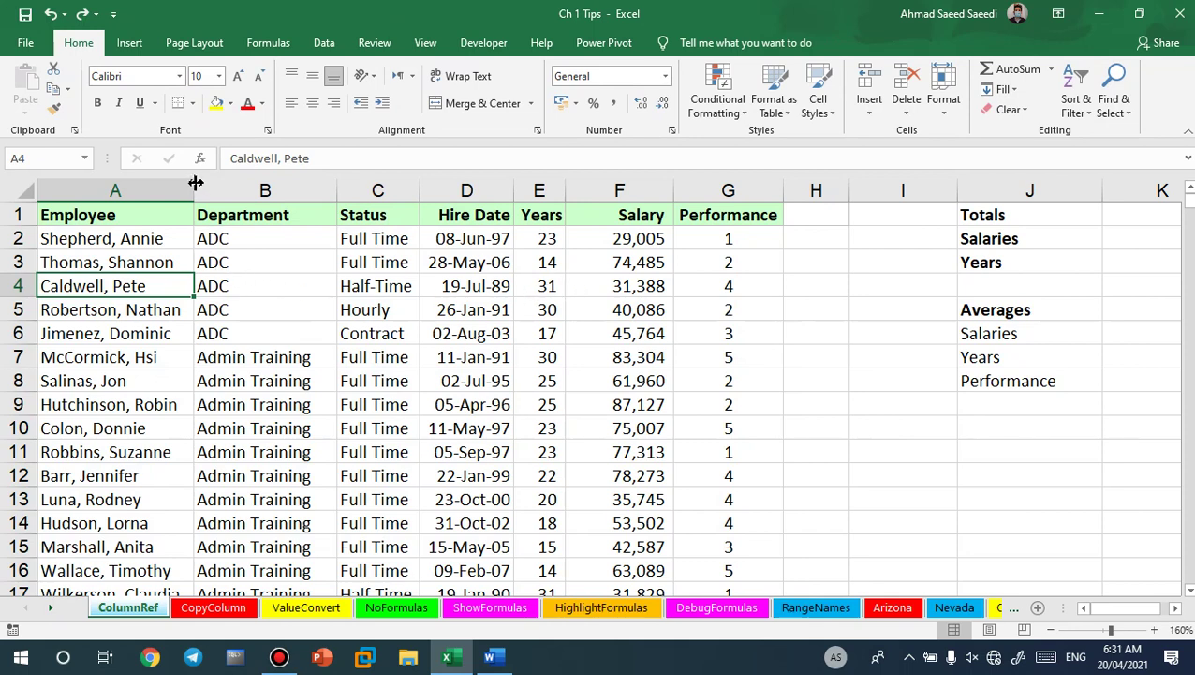
- Narrow the Employee column to width 12 and clear all formatting from header cells A1:G1
drag(194, 184, 72, 185)
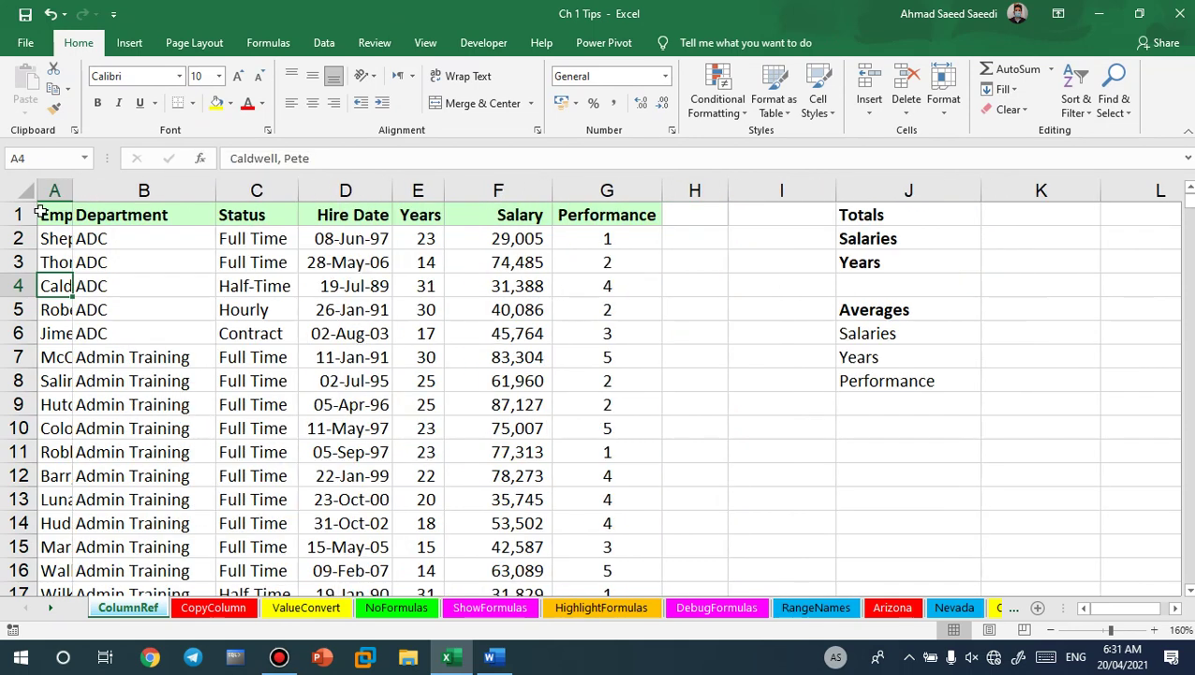
click(32, 213)
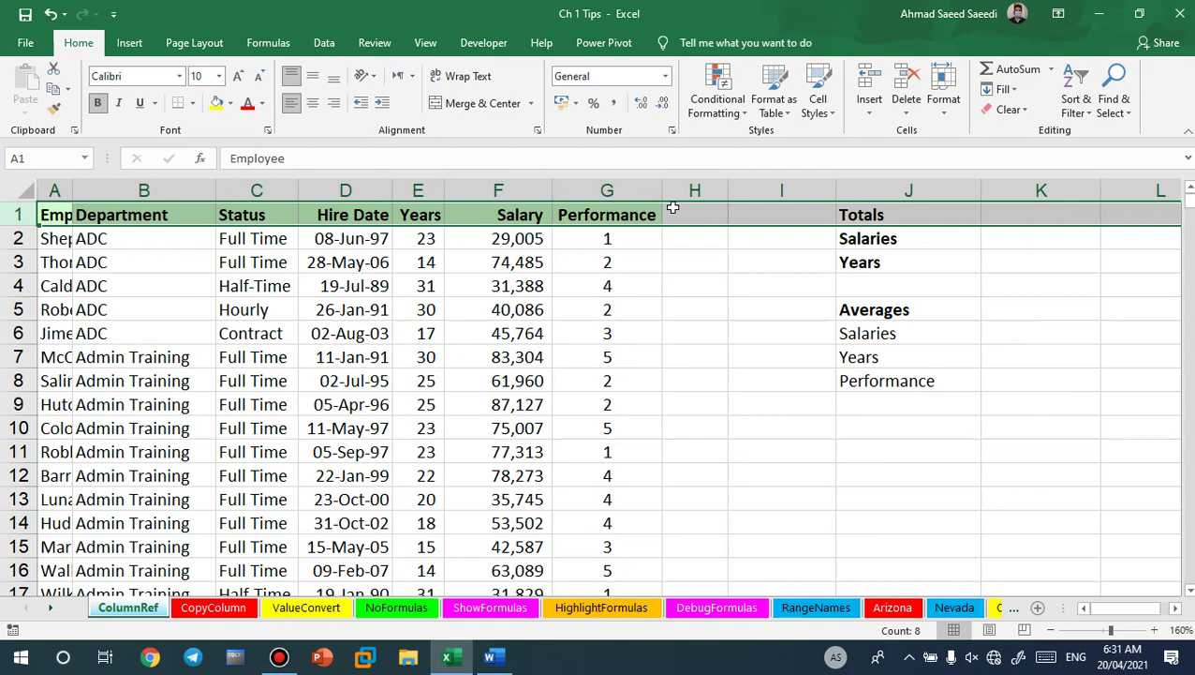
drag(639, 215, 59, 215)
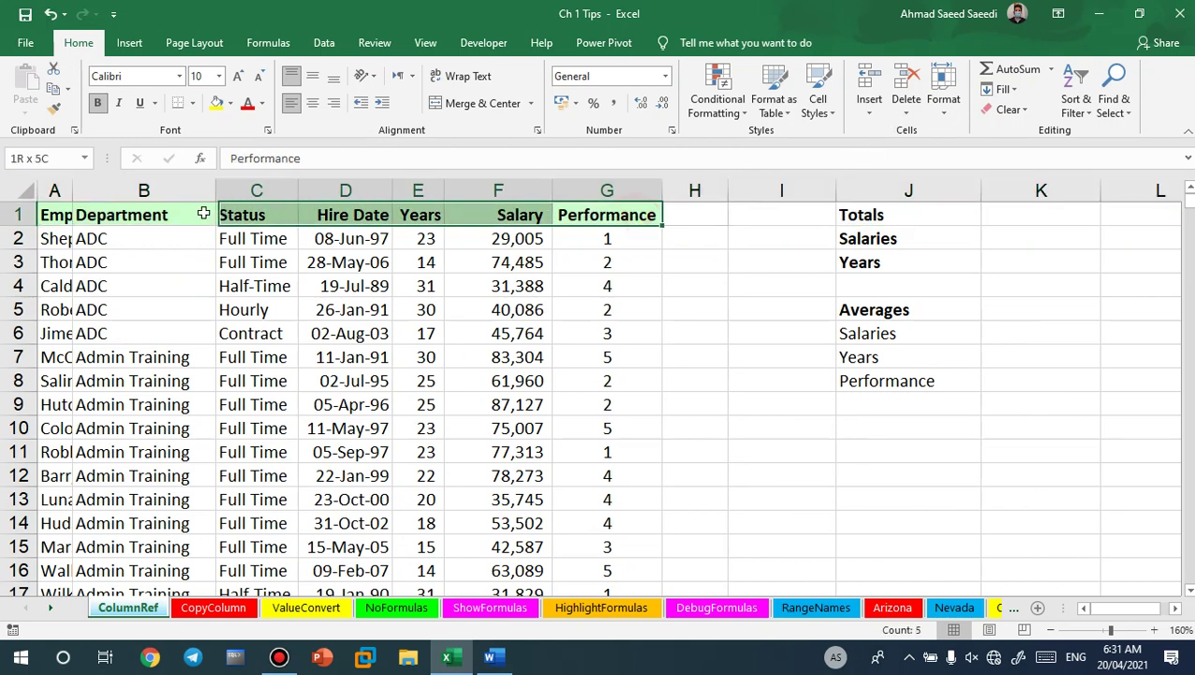
click(944, 105)
click(1010, 110)
click(1030, 154)
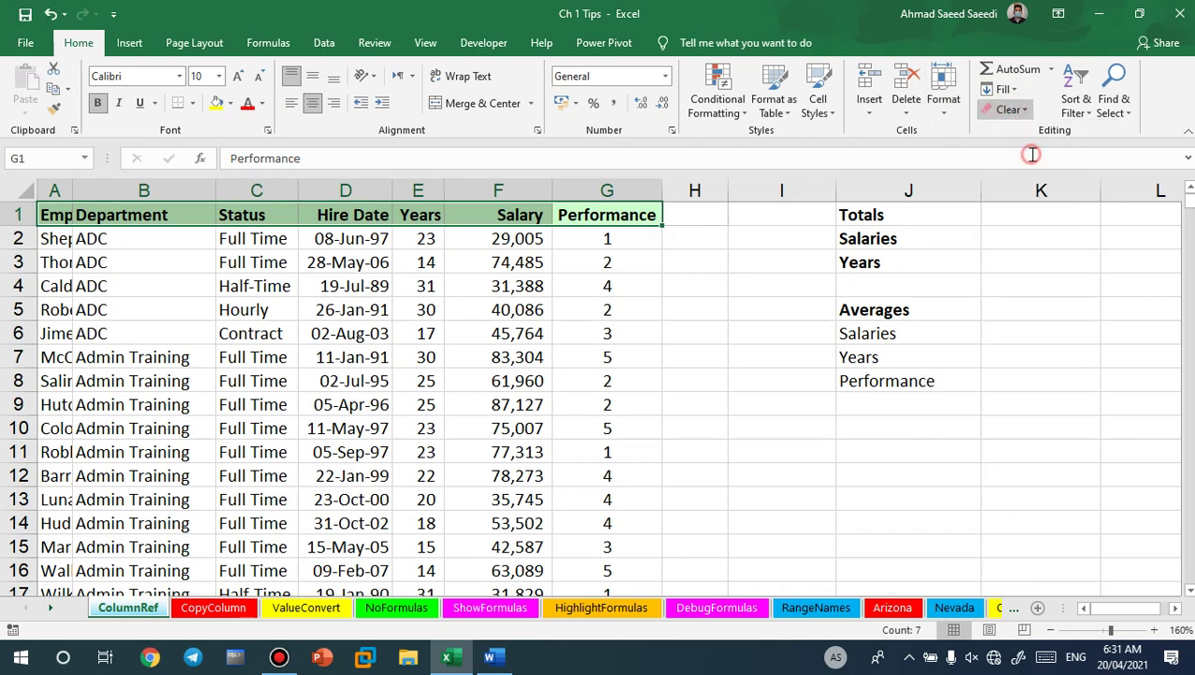
- Narrow the Performance and Department columns
drag(662, 191, 602, 191)
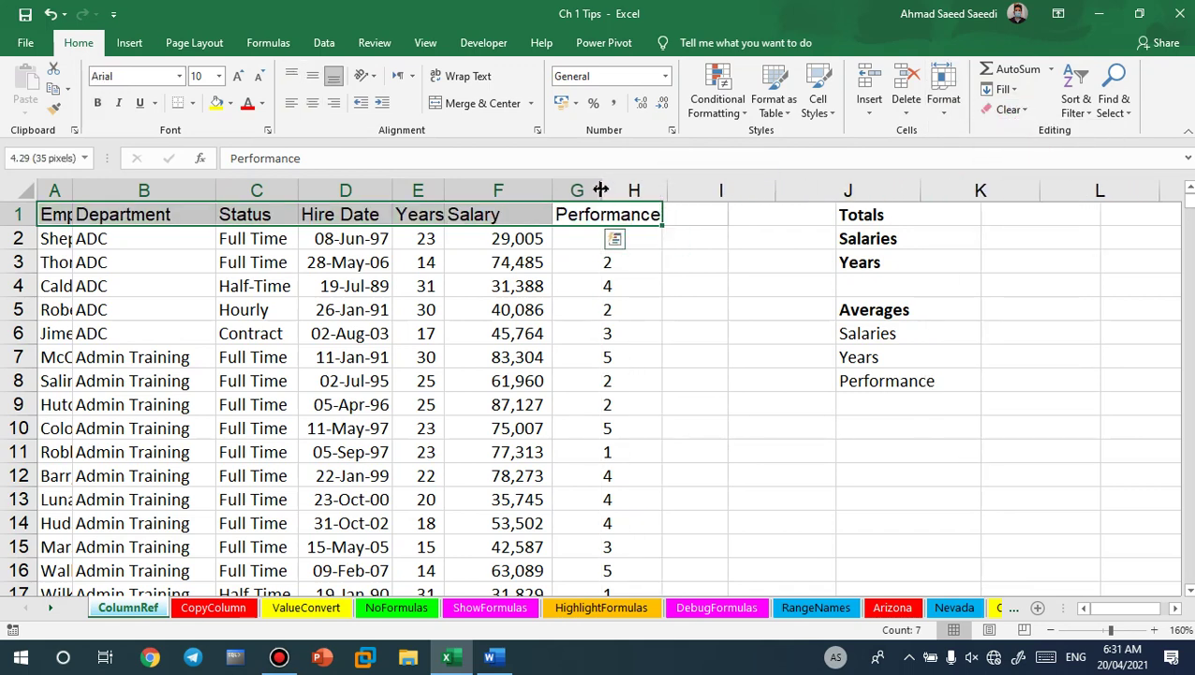
click(150, 215)
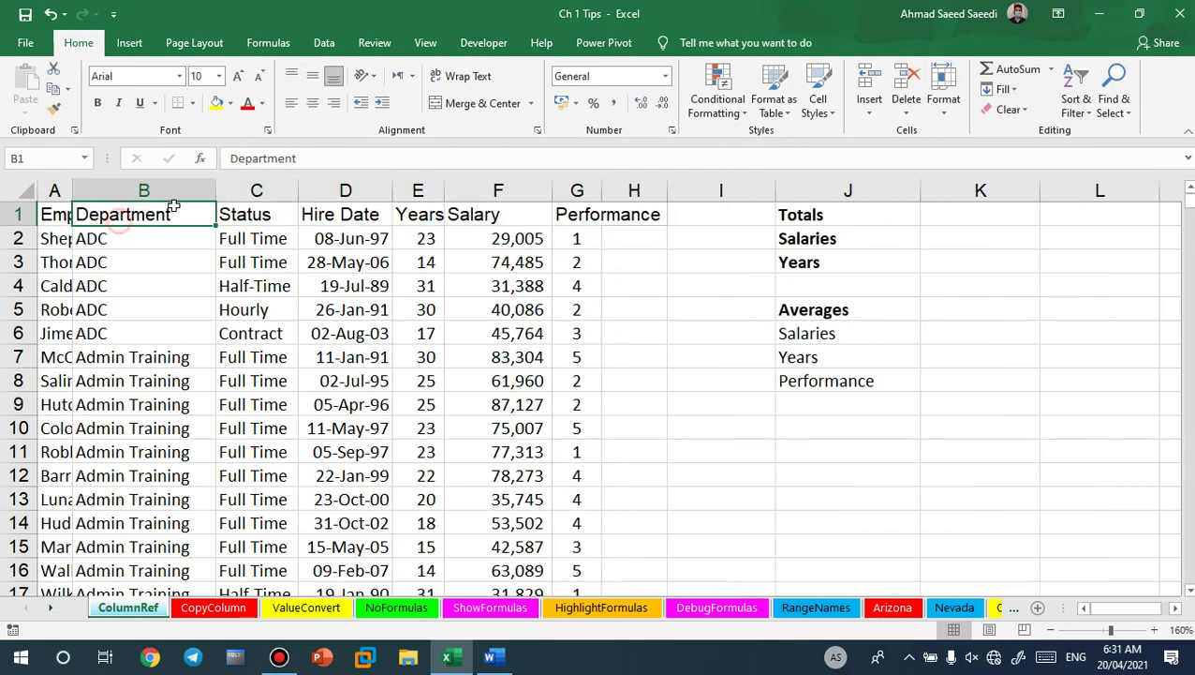
drag(215, 191, 147, 191)
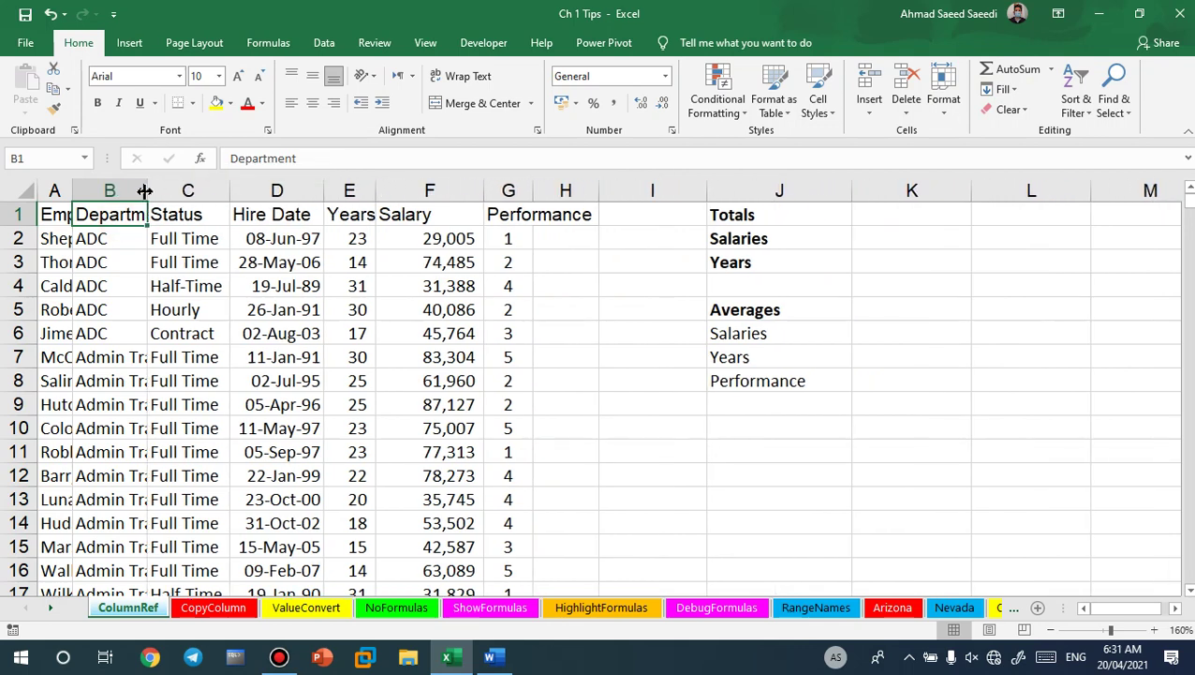
click(114, 253)
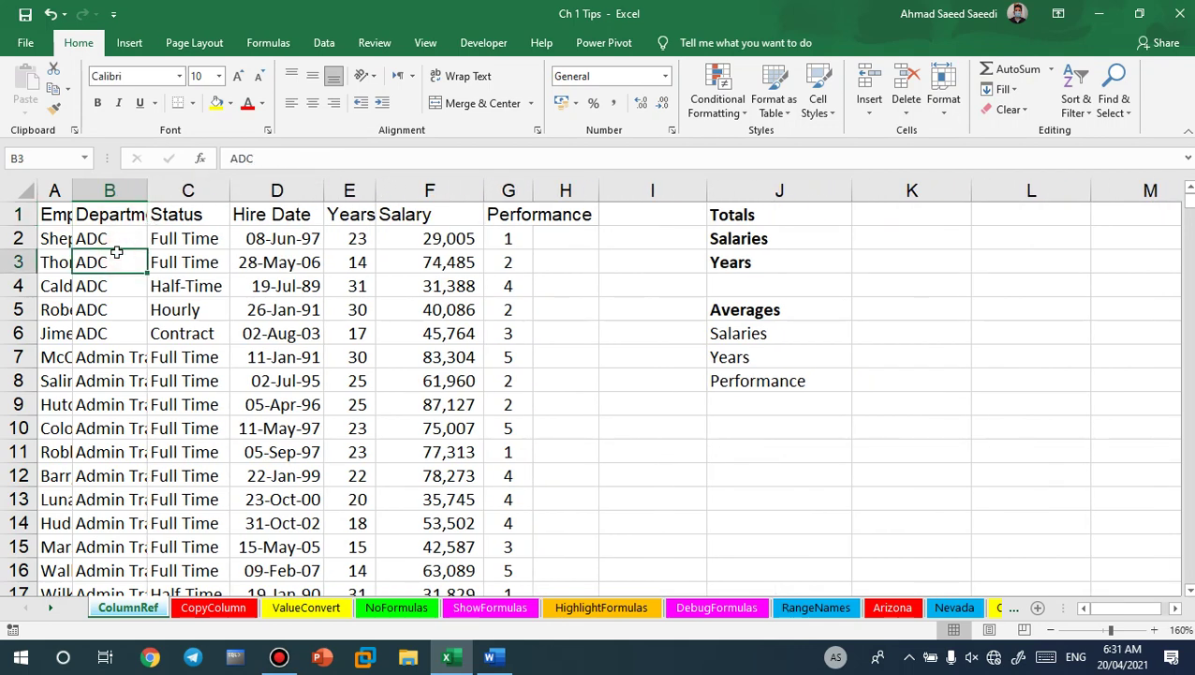
- Convert the employee data into Table2 with headers using Ctrl+T, and check the Employee filter options
key(ctrl+t)
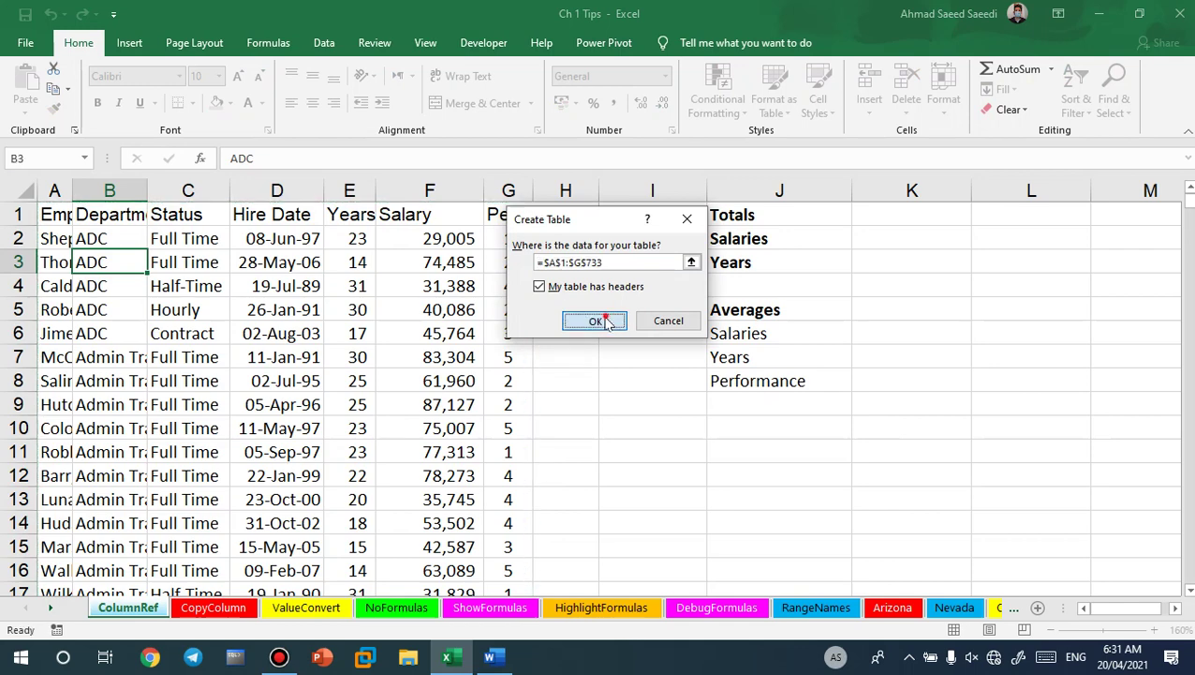
click(604, 317)
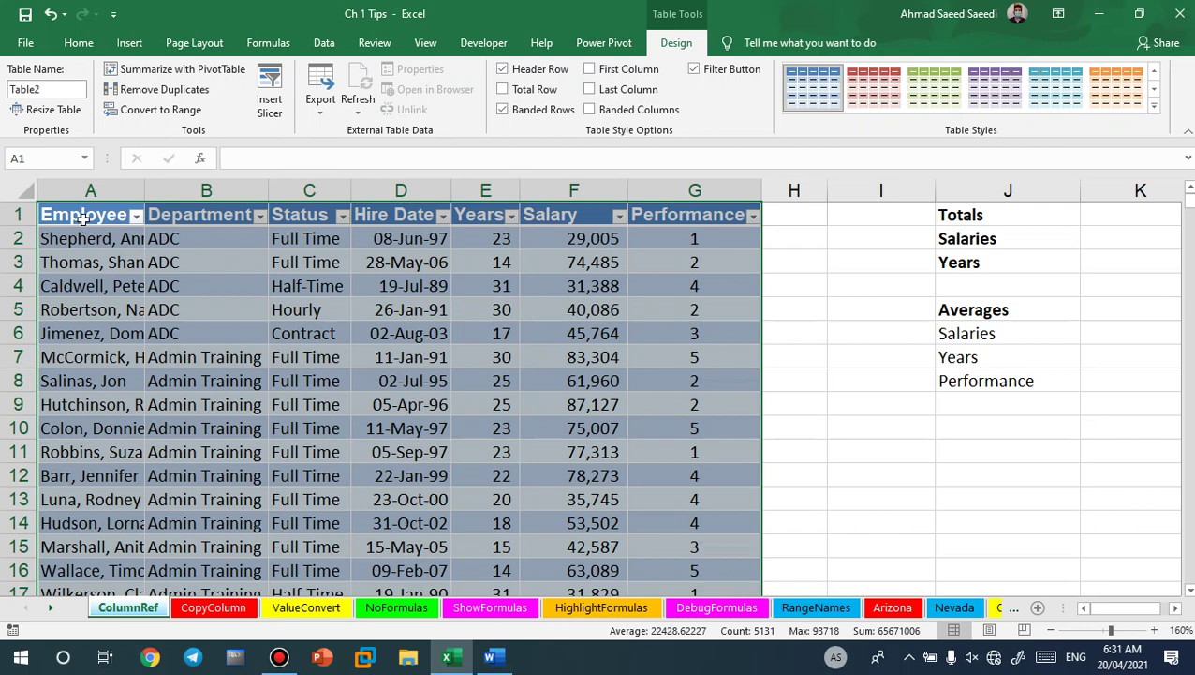
click(199, 303)
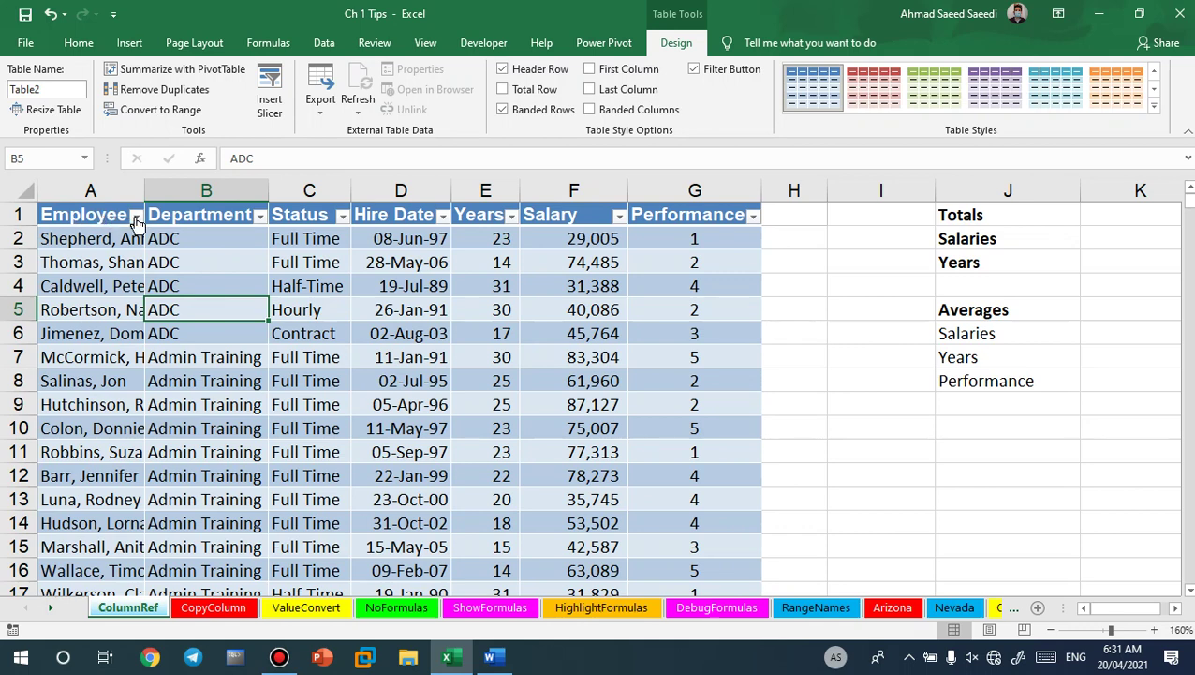
click(137, 216)
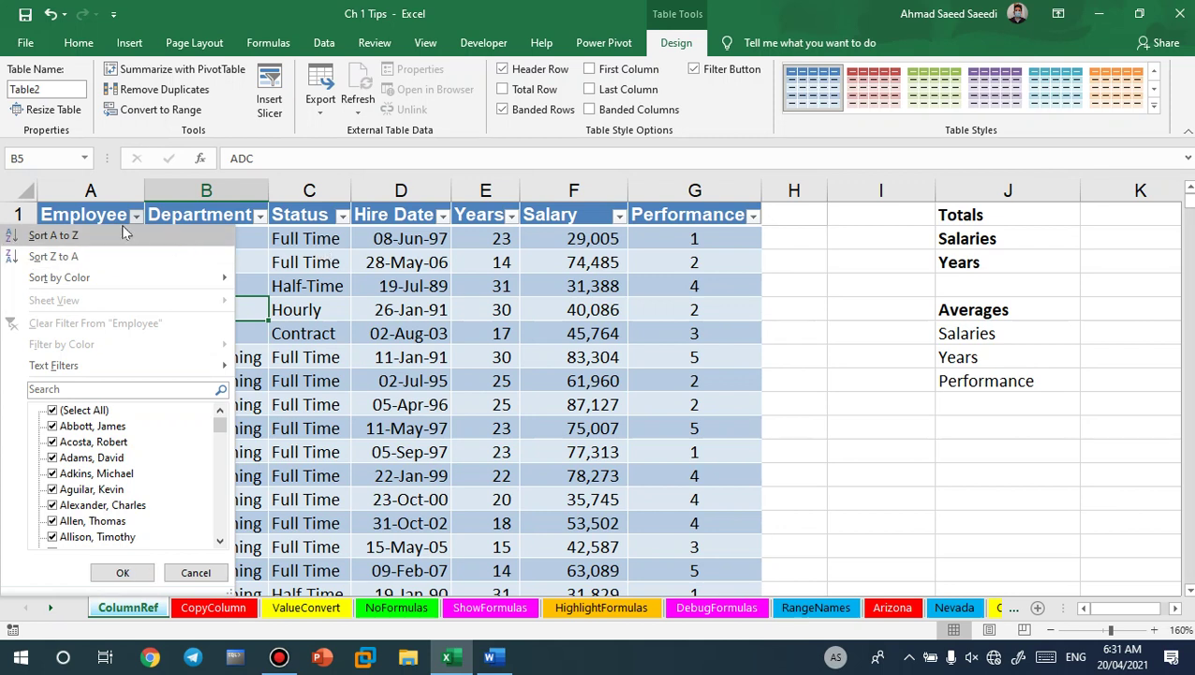
click(382, 278)
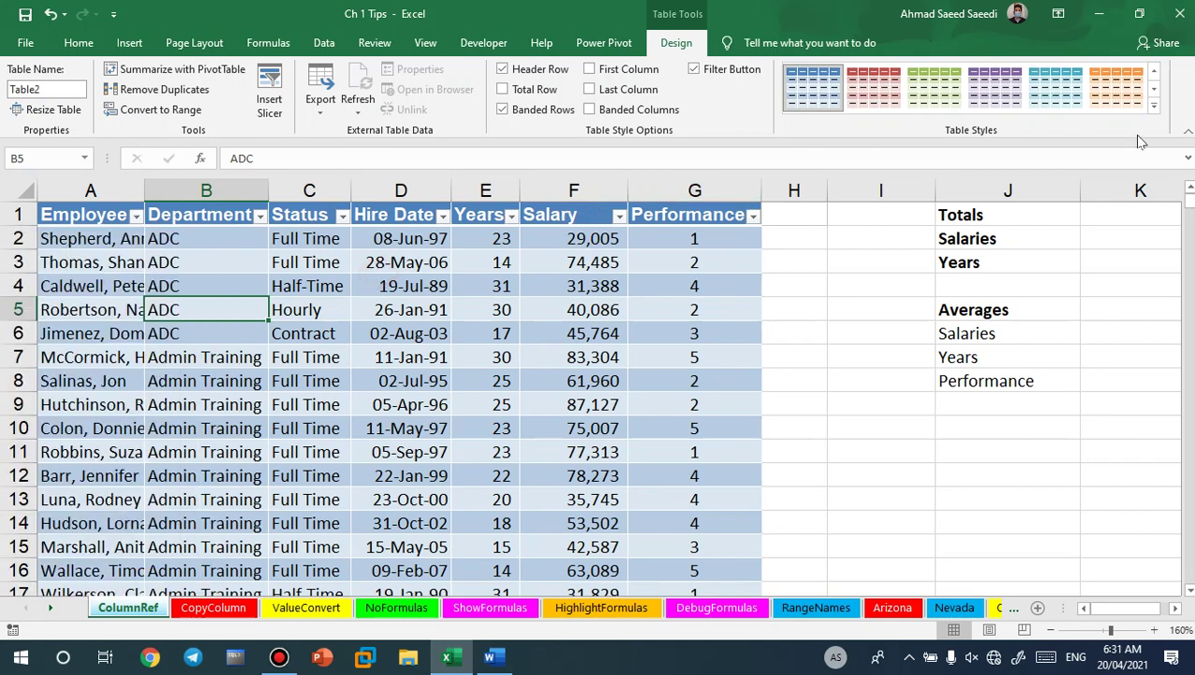
- Apply the black Medium table style and widen the Employee, Department, Status and Hire Date columns
click(1154, 106)
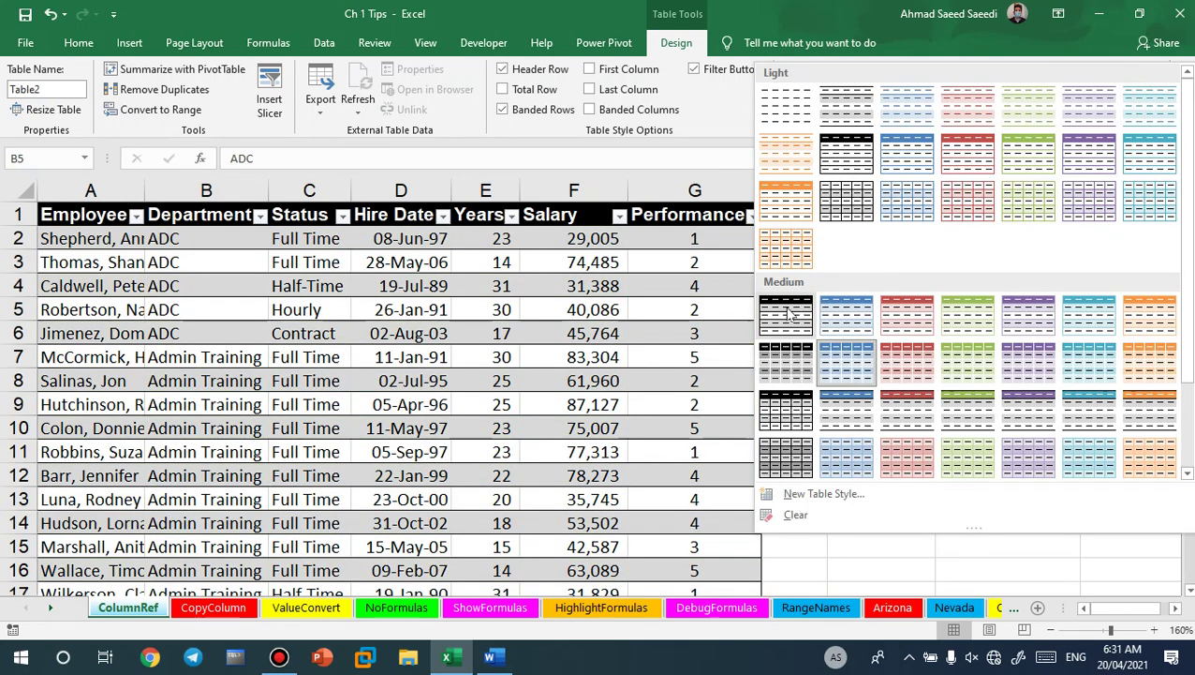
click(787, 314)
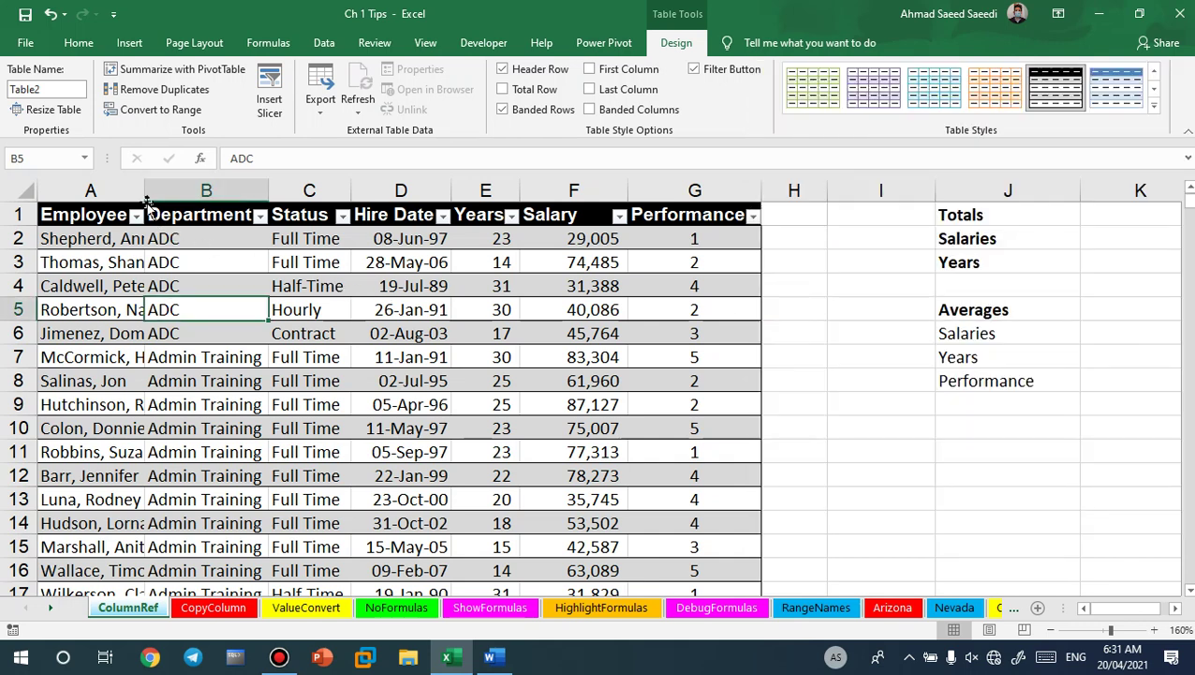
drag(145, 197, 173, 196)
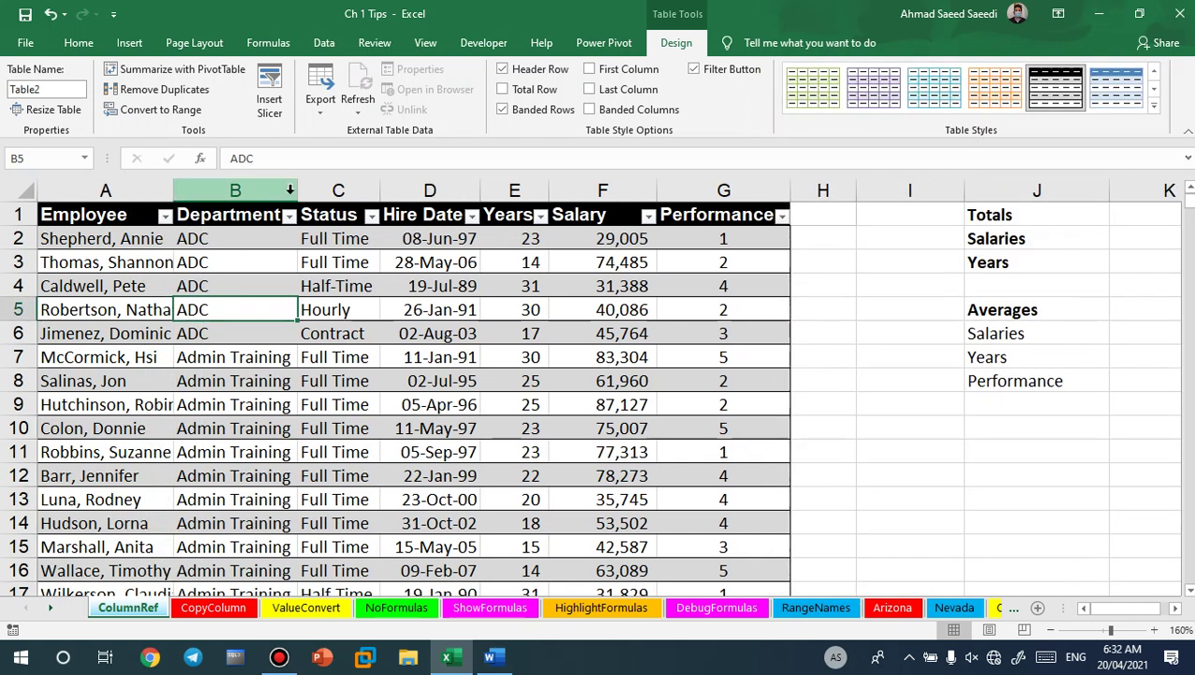
drag(291, 190, 309, 190)
drag(401, 182, 418, 181)
drag(520, 181, 540, 180)
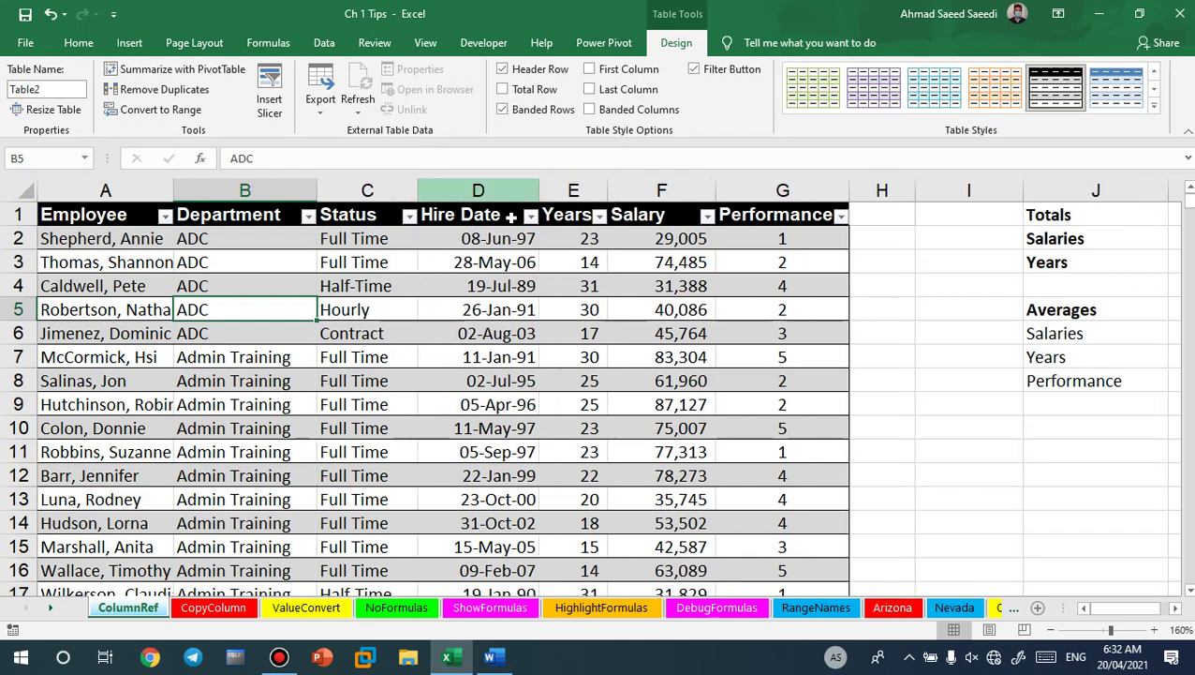
scroll(474, 279, down, 1)
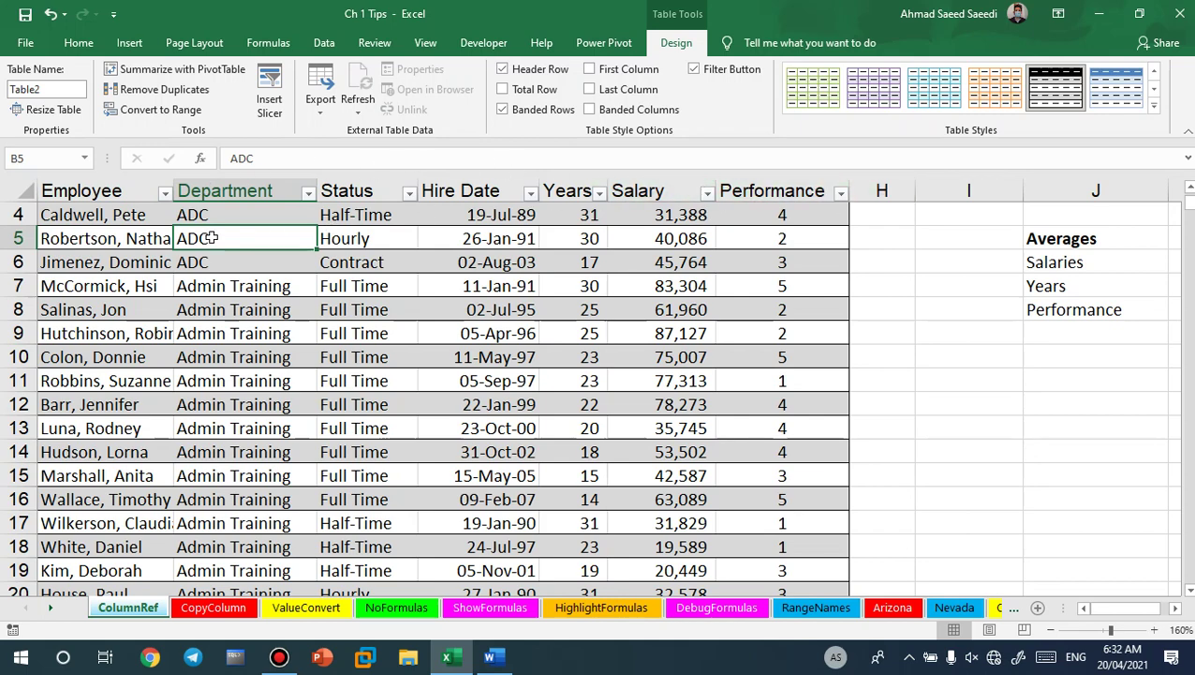
scroll(202, 247, up, 1)
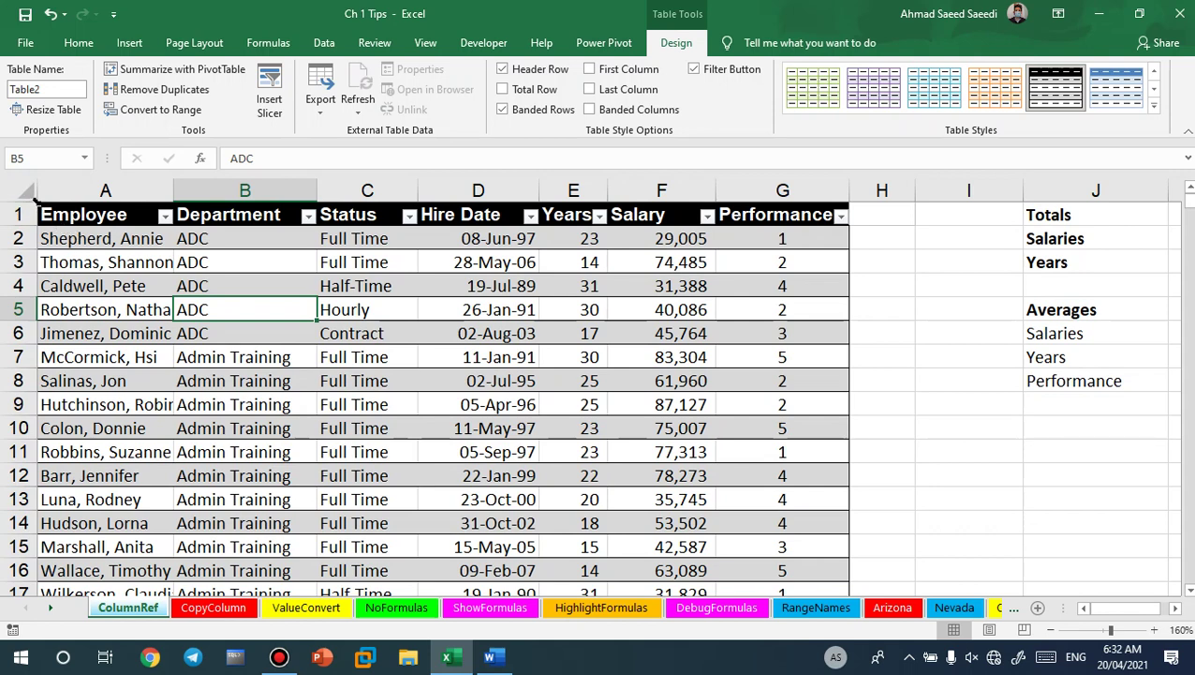
click(34, 200)
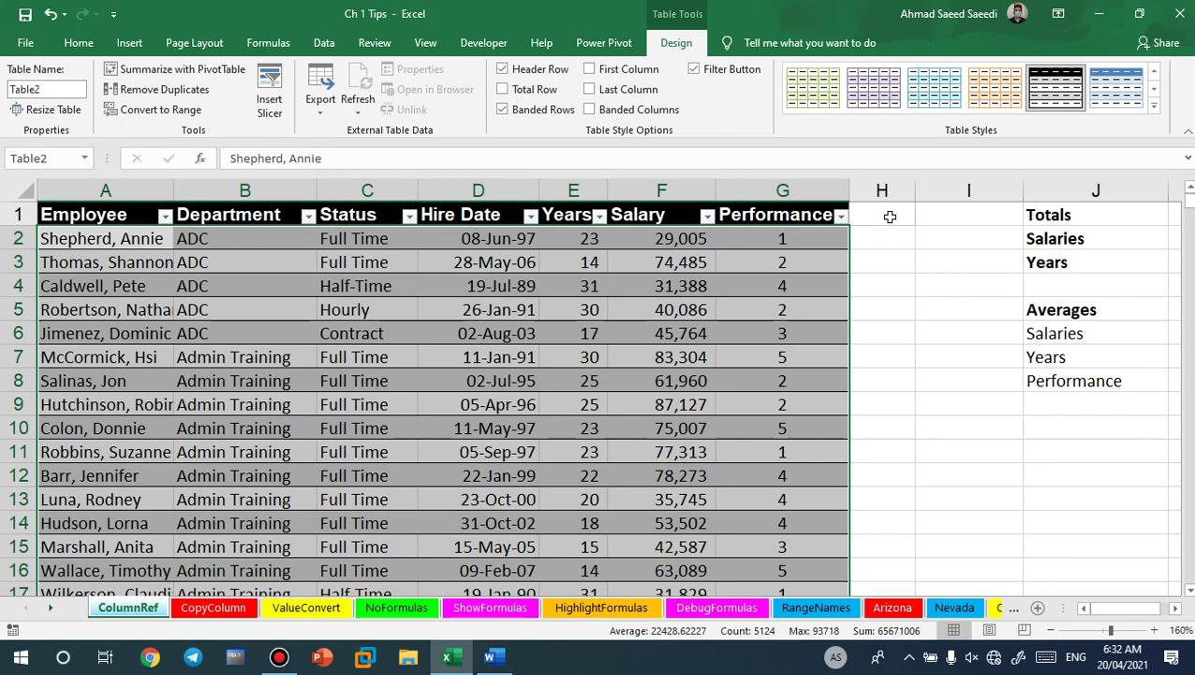
- Add a 'total' header in H1 to extend the table by one column
click(890, 217)
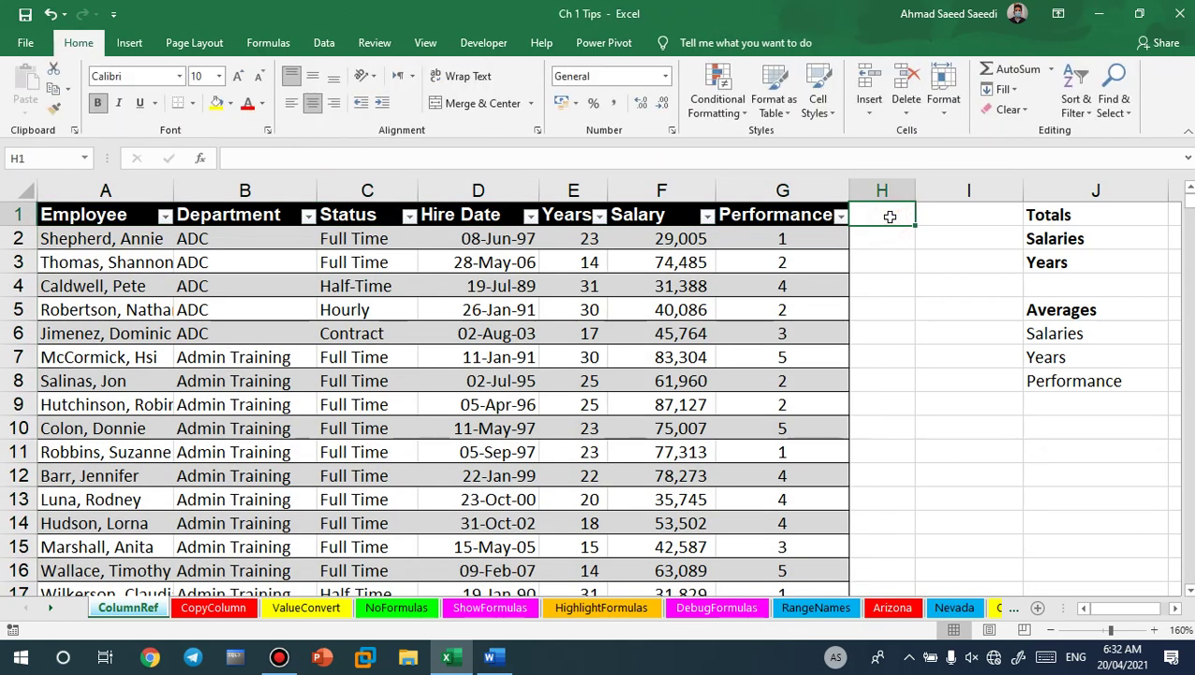
text(tota)
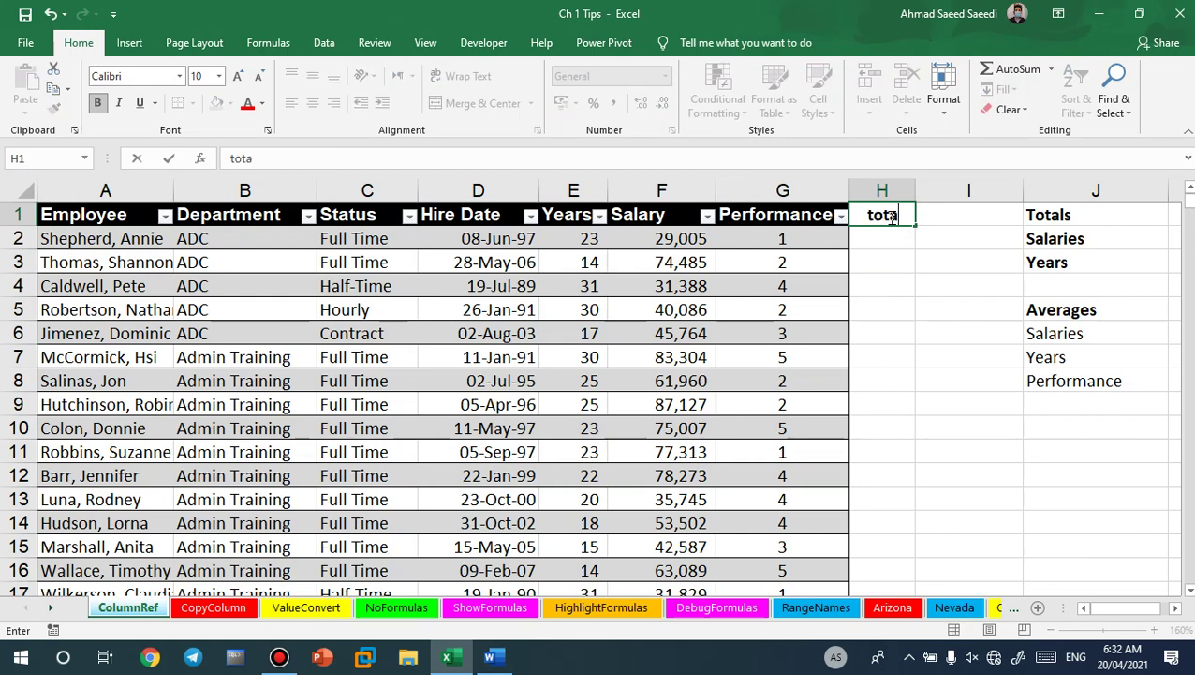
text(l)
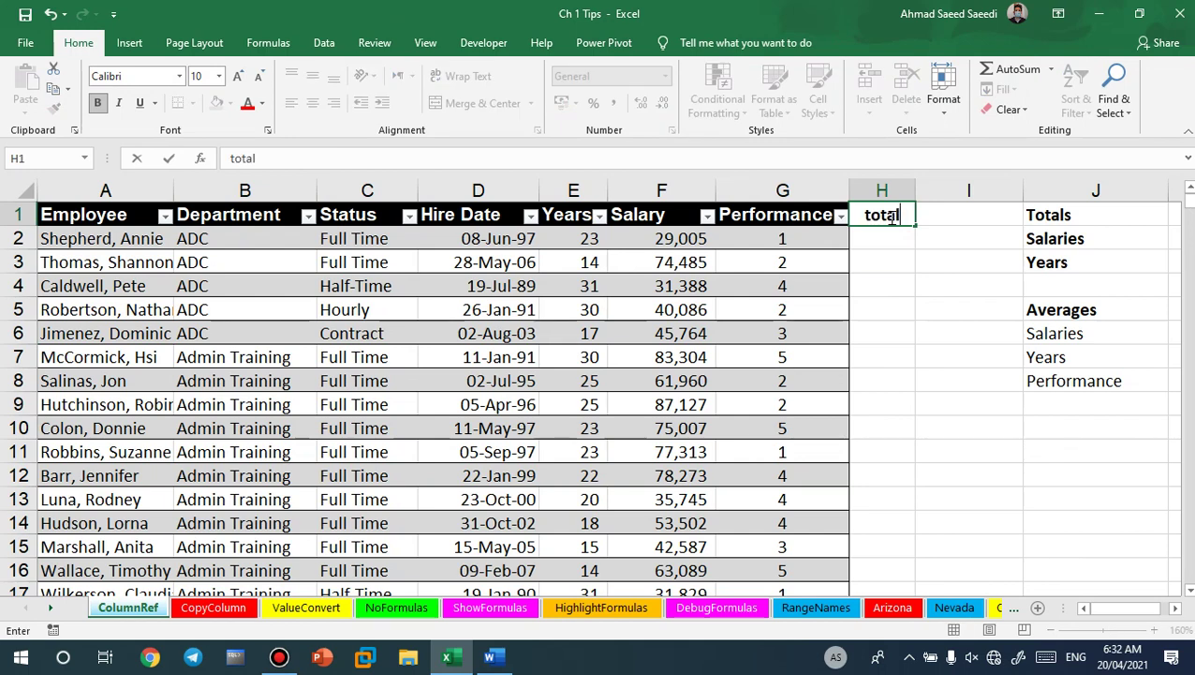
key(Return)
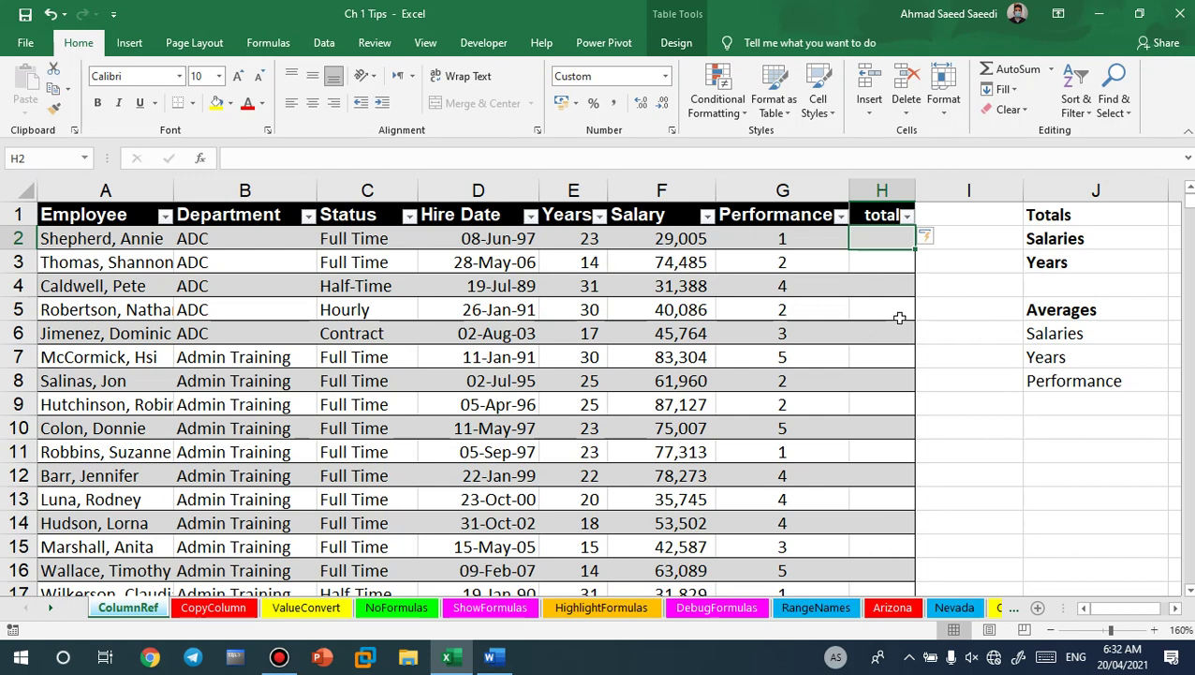
text(-)
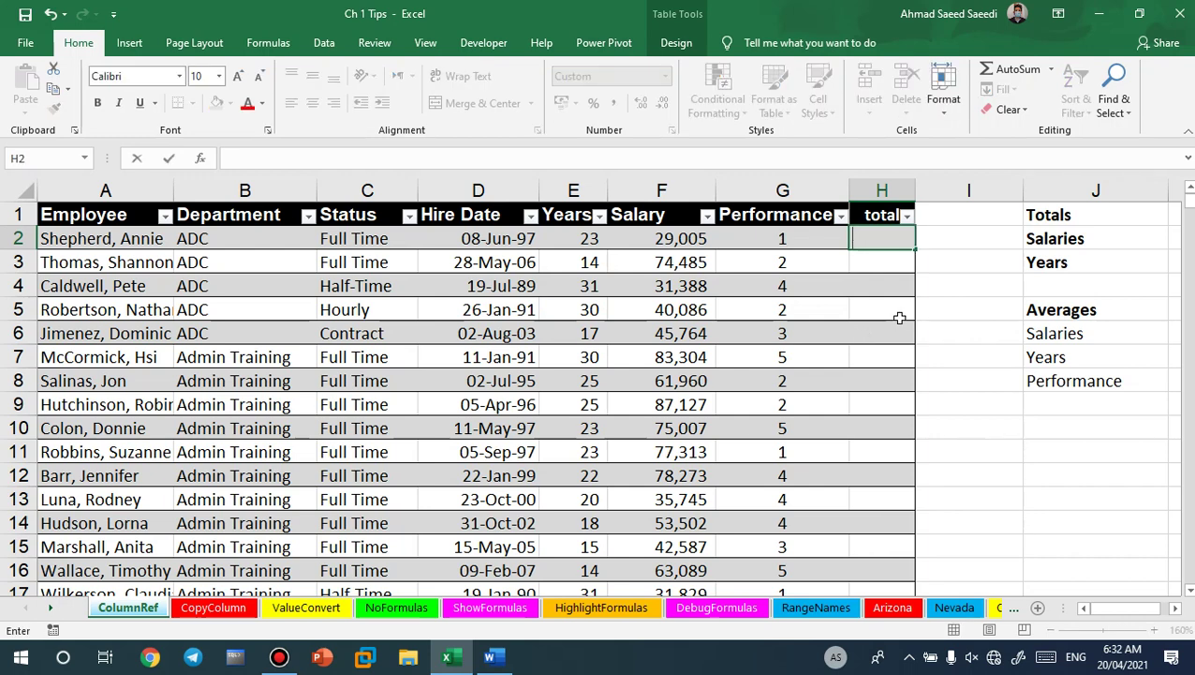
click(785, 240)
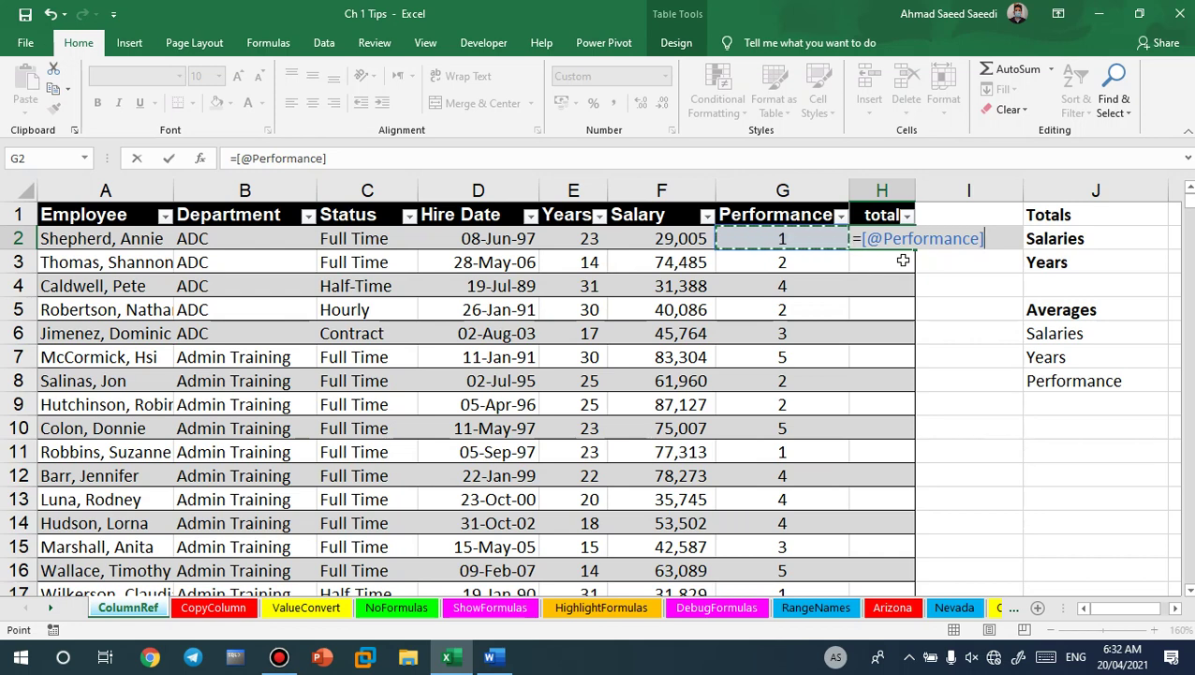
text(+)
click(688, 237)
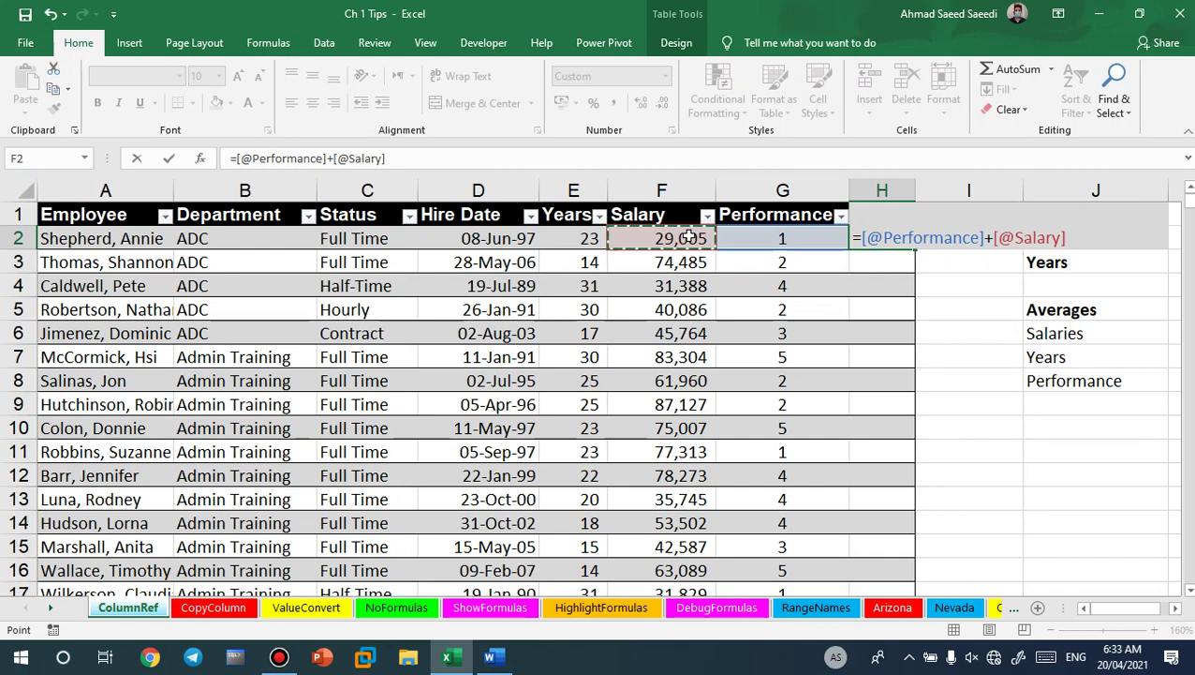
key(Return)
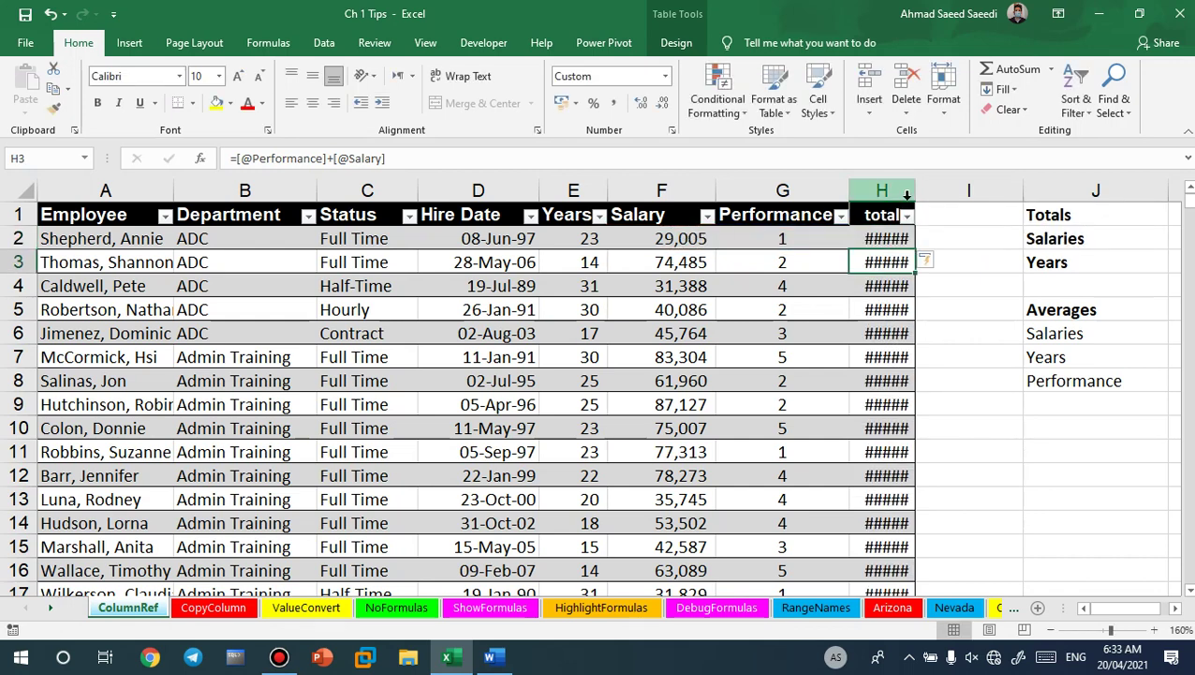
double_click(914, 191)
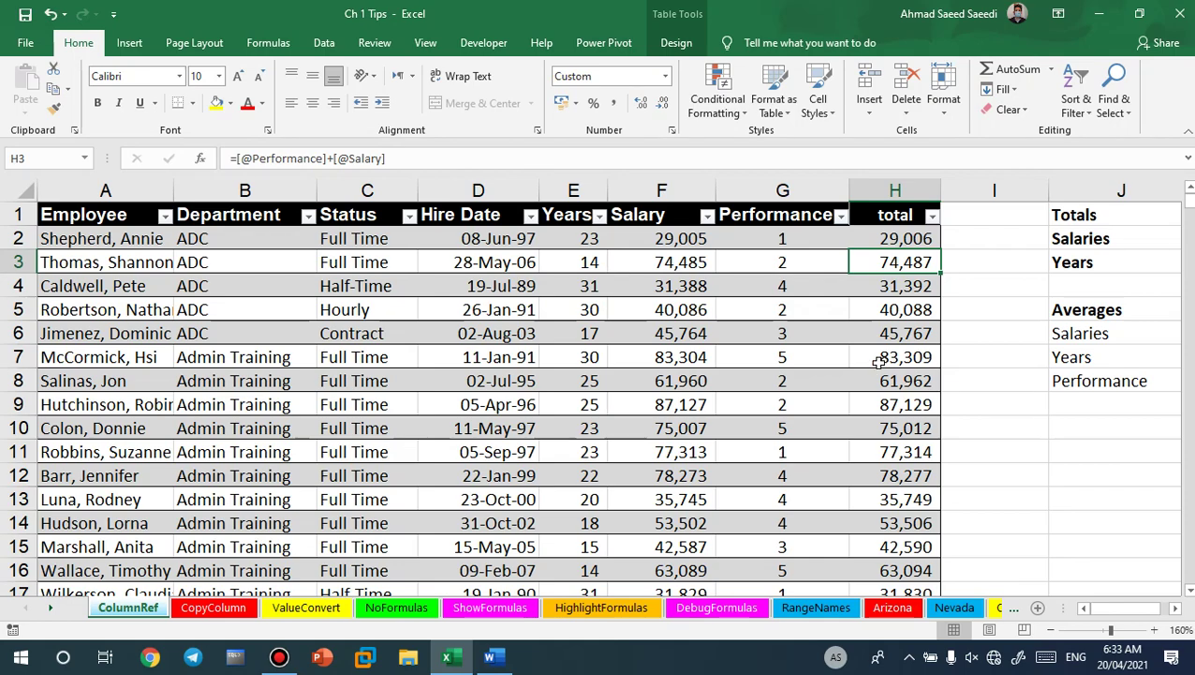
key(ctrl+Down)
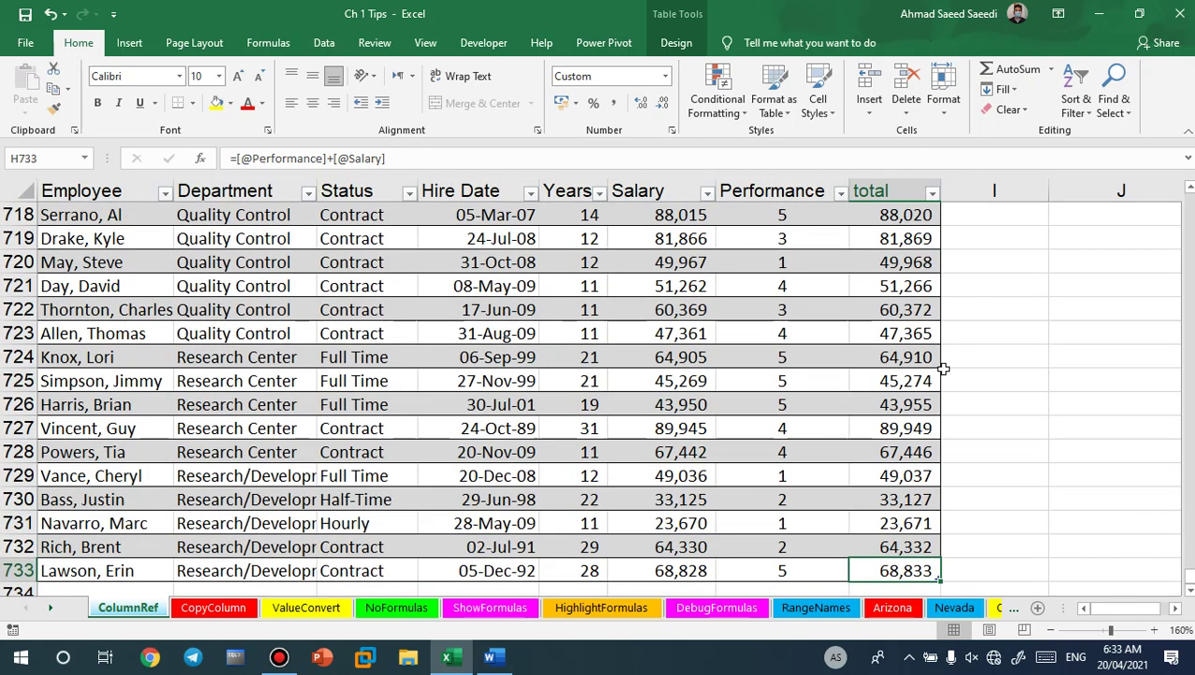
- Turn on the table's Total Row and autofit column H to show 39,450,513
scroll(944, 369, down, 4)
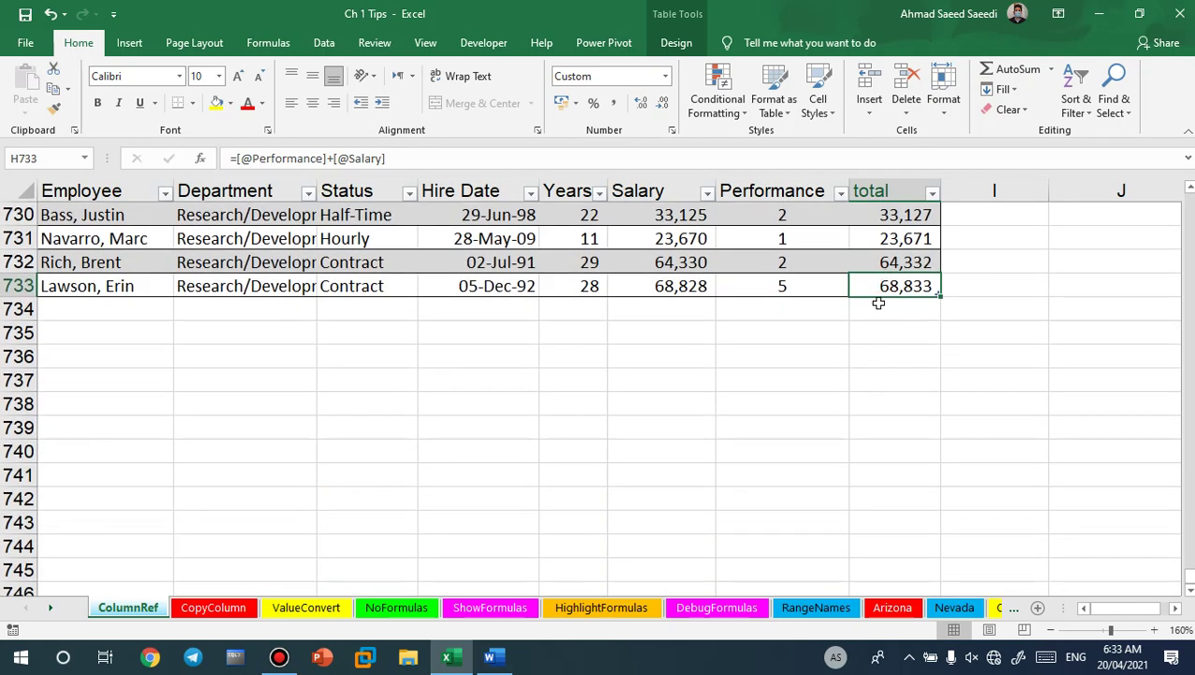
click(878, 302)
click(881, 280)
click(675, 46)
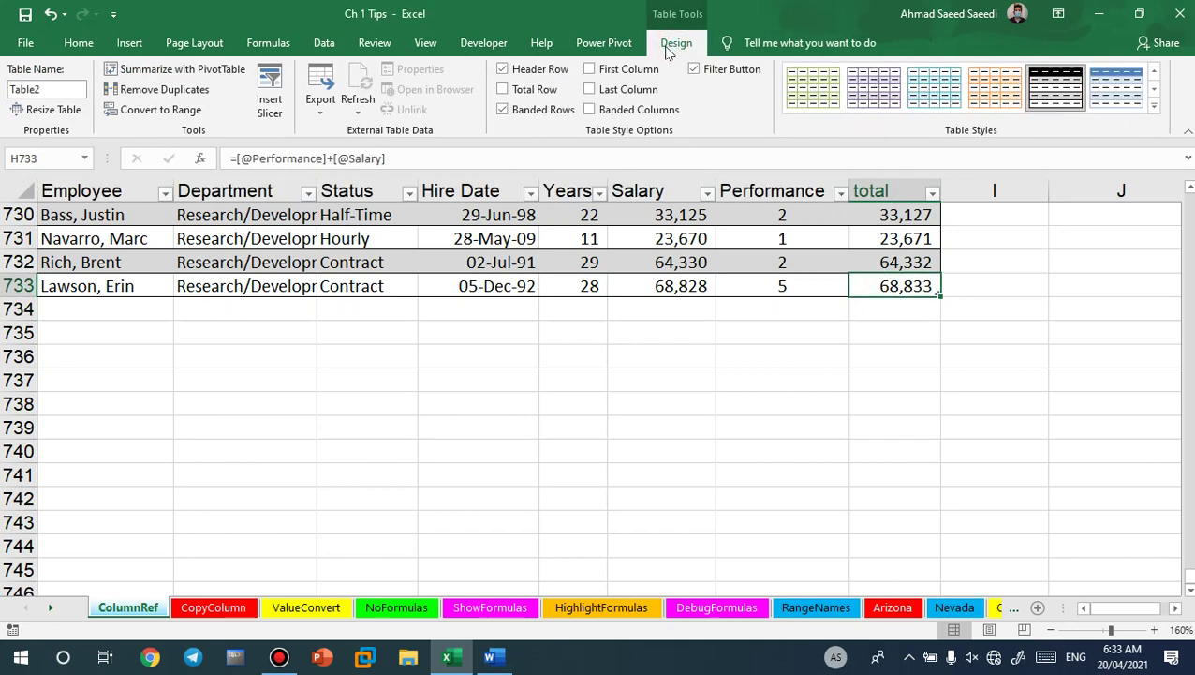
click(504, 90)
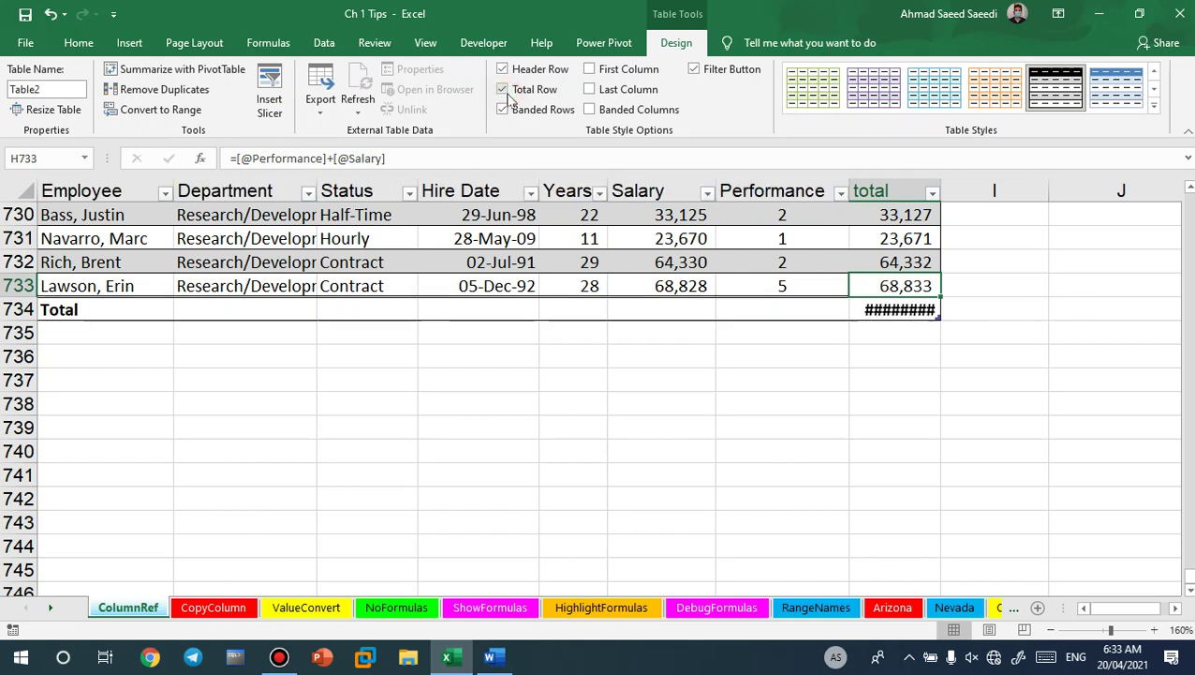
click(852, 302)
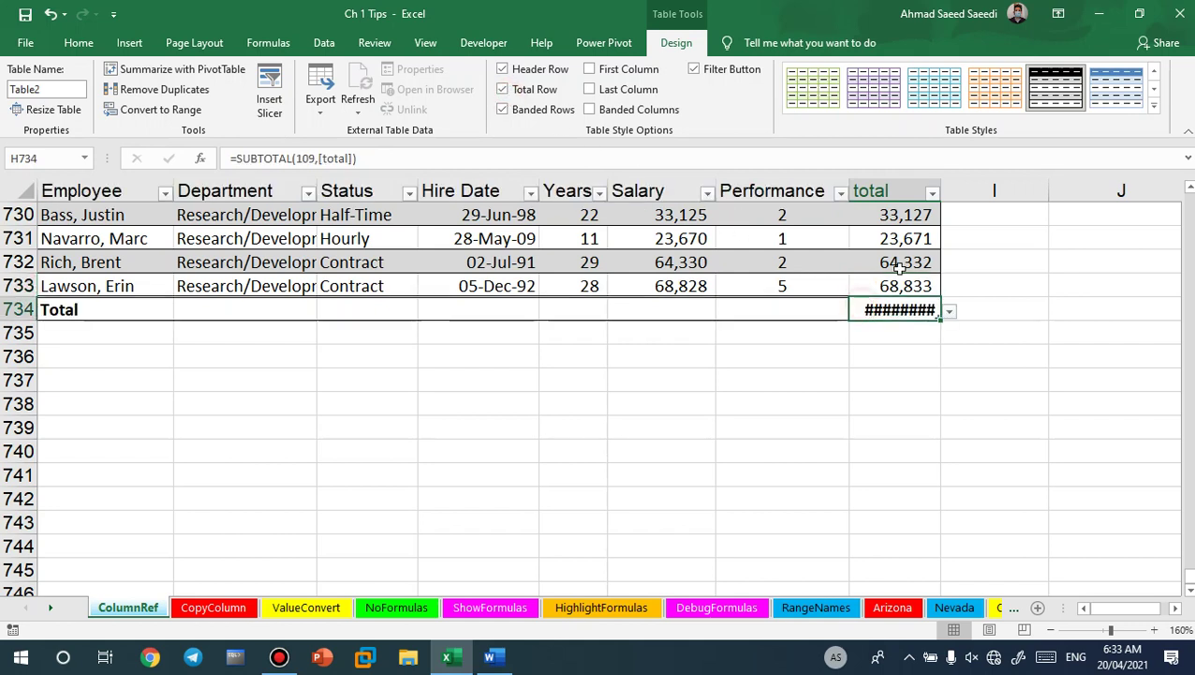
double_click(938, 181)
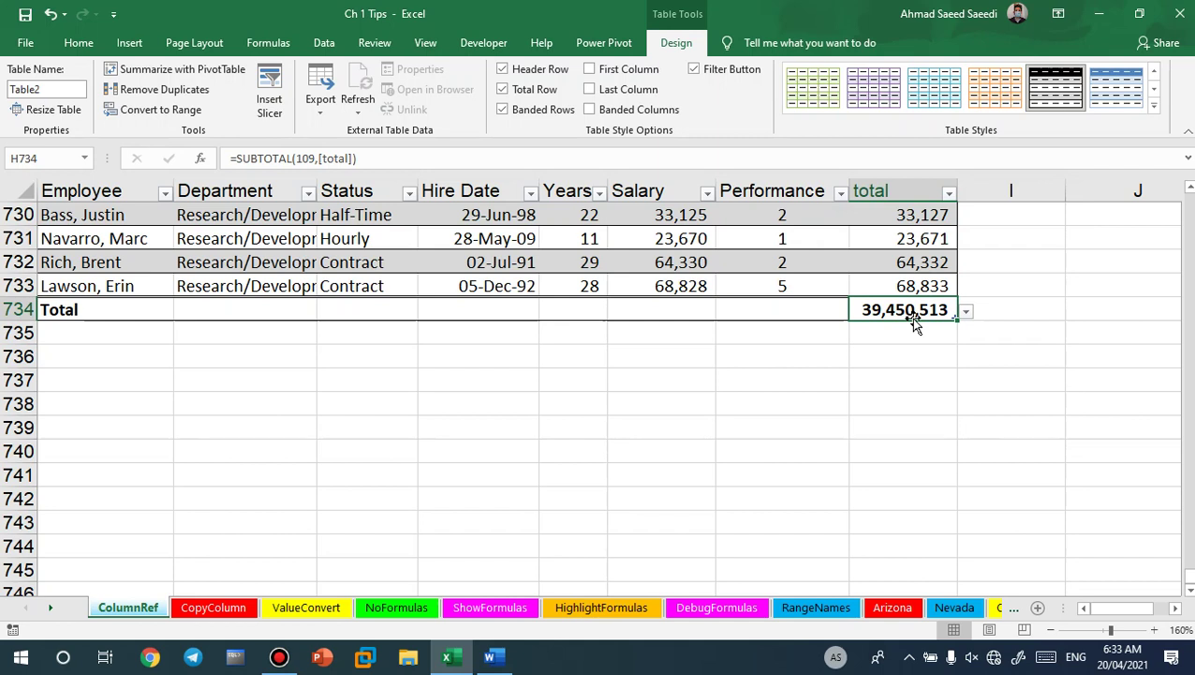
- Confirm the Total Row uses Sum, then return to the top of the table
click(966, 311)
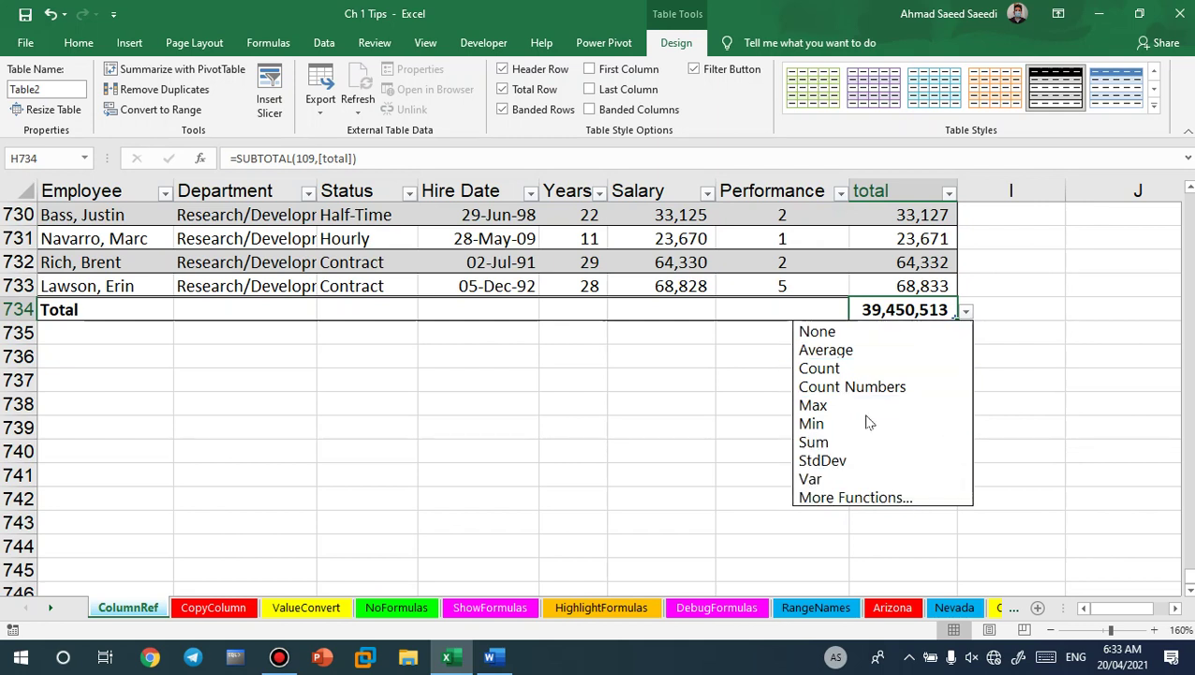
click(799, 298)
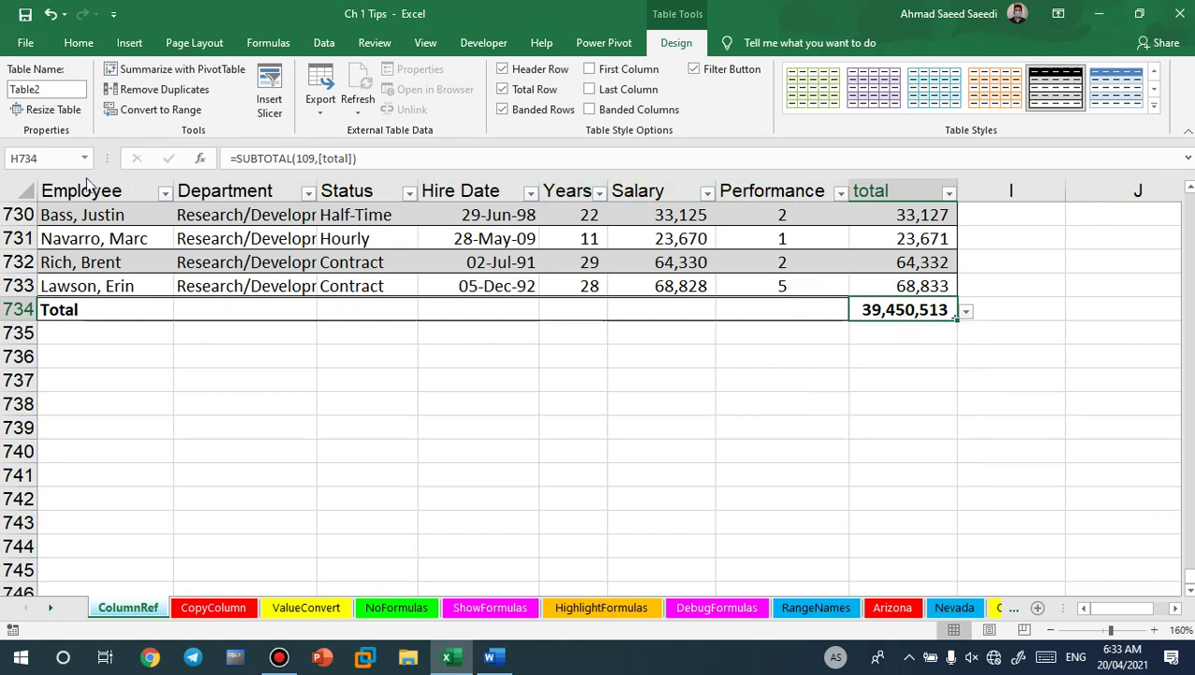
click(132, 241)
key(ctrl+Up)
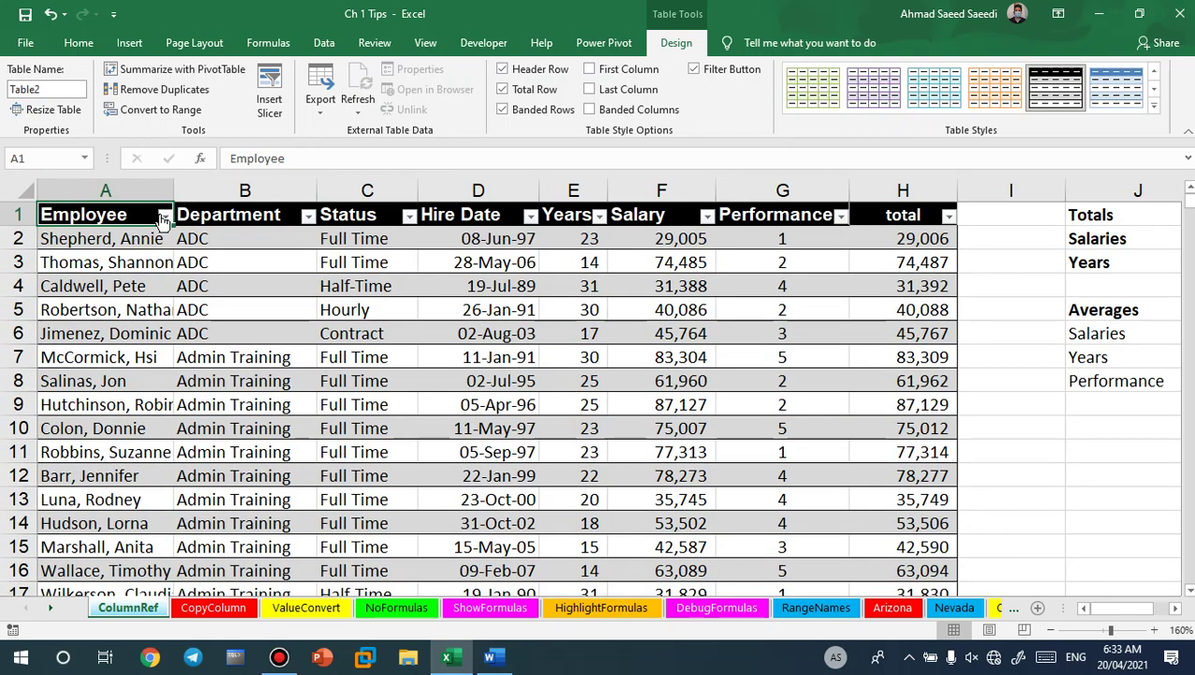
click(165, 217)
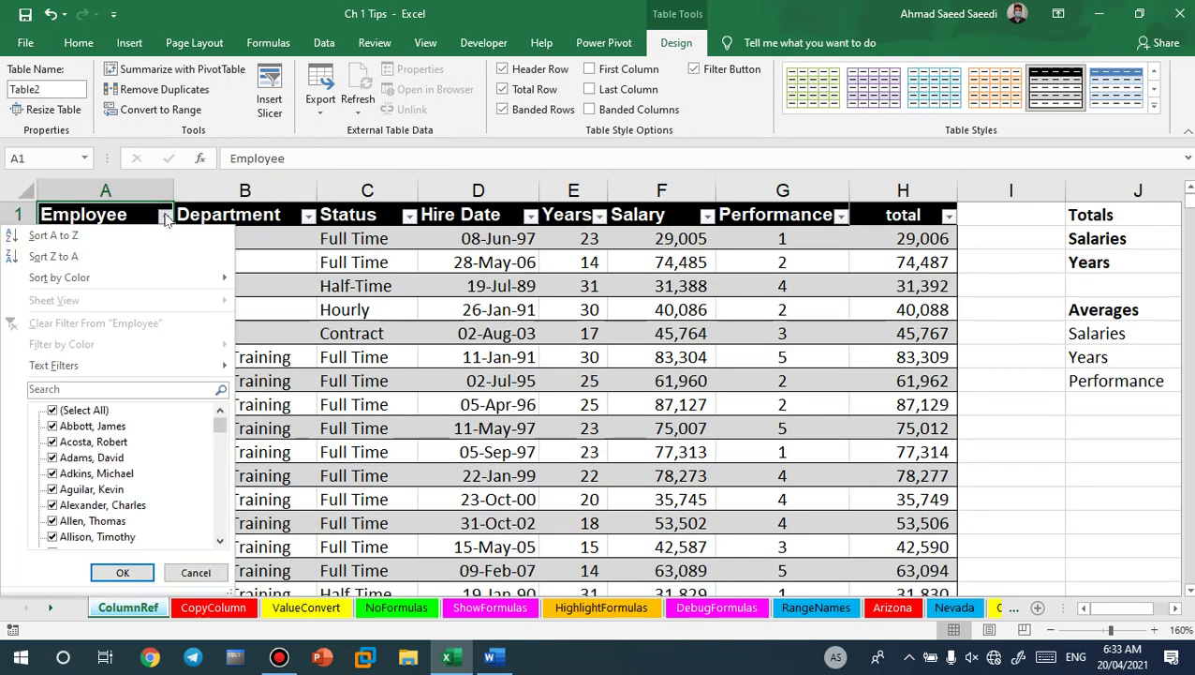
click(197, 218)
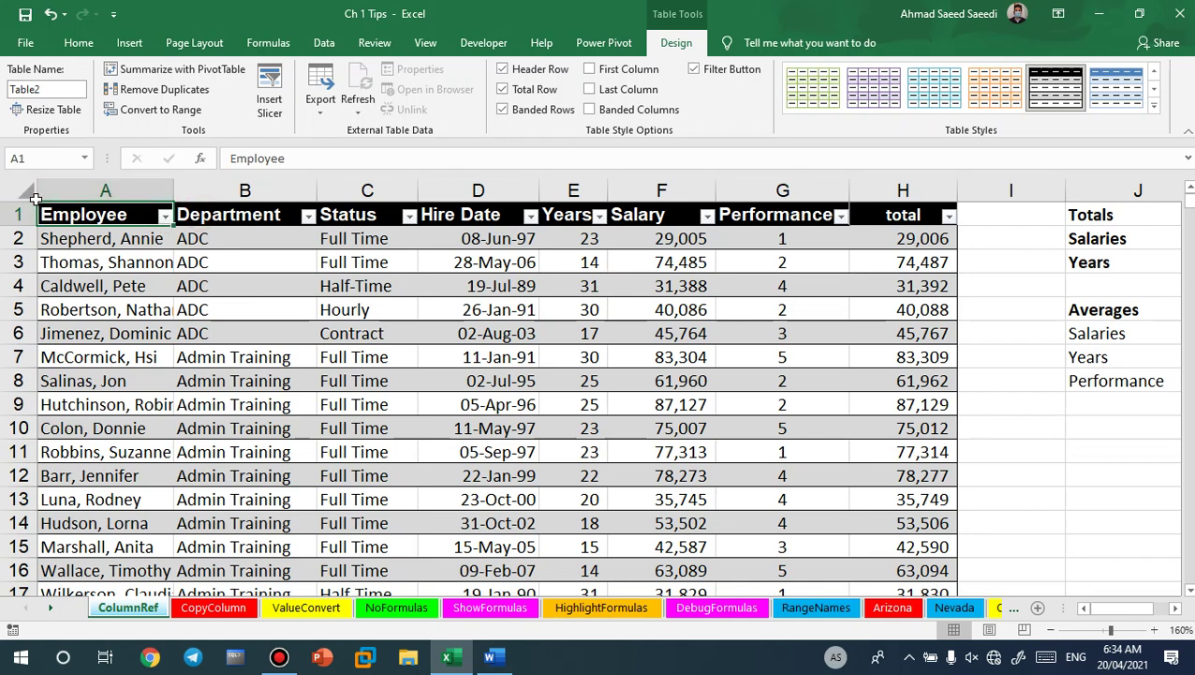